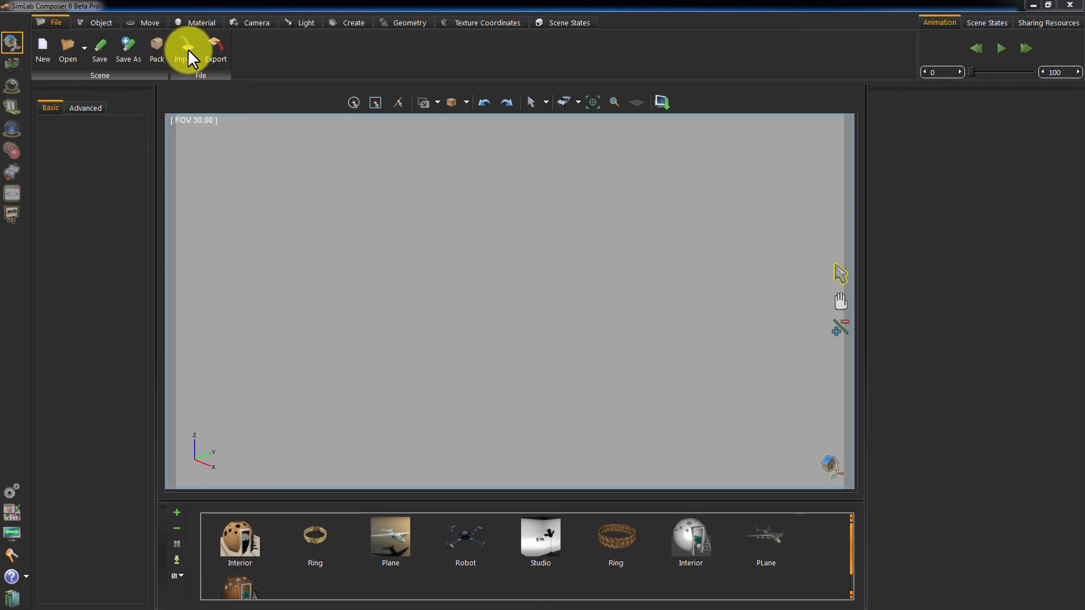
# Import Arch_tutorial.skp with the file filter set to All Files and Z as the up vector
pyautogui.click(187, 48)
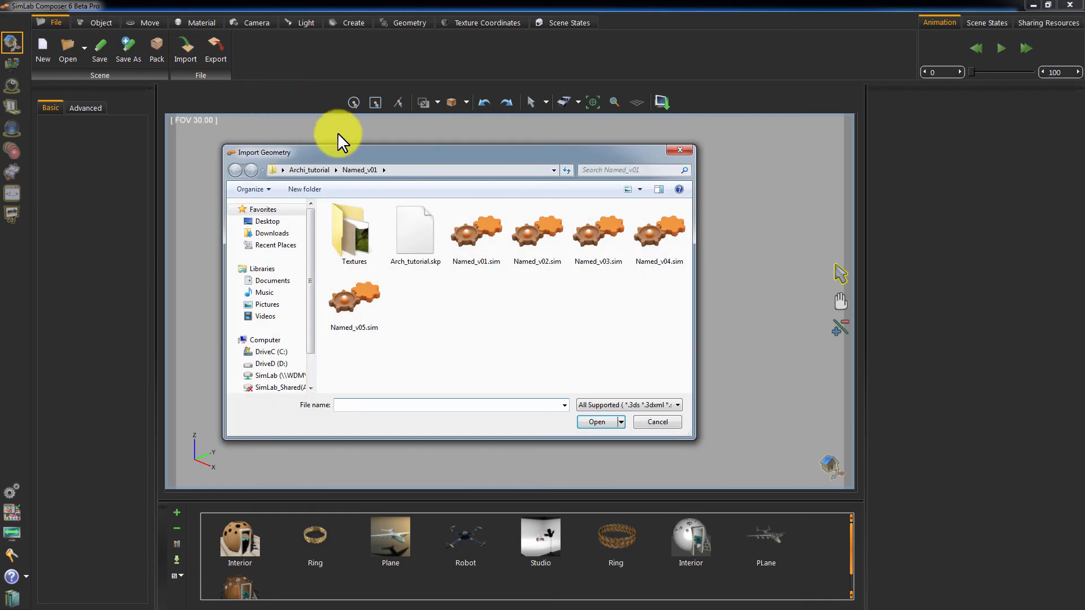
pyautogui.moveTo(359, 153); pyautogui.dragTo(368, 153)
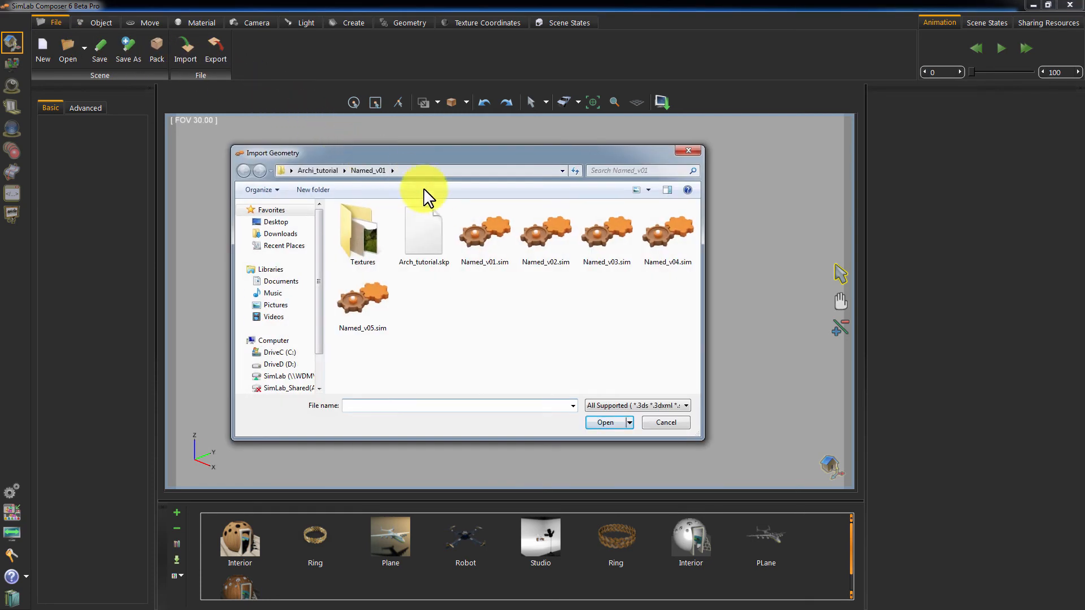
pyautogui.click(425, 237)
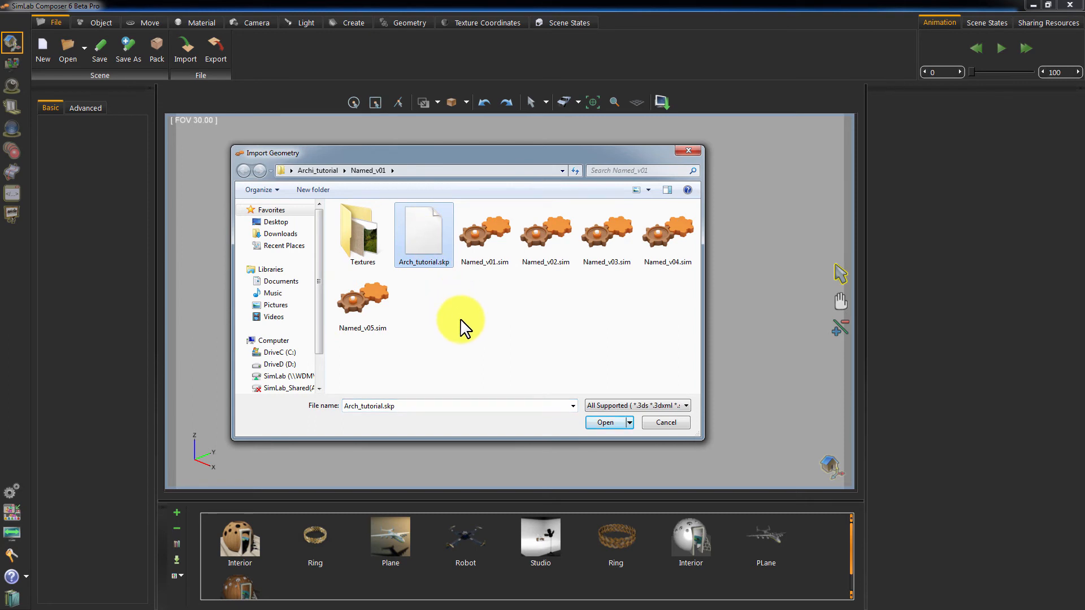
pyautogui.click(648, 405)
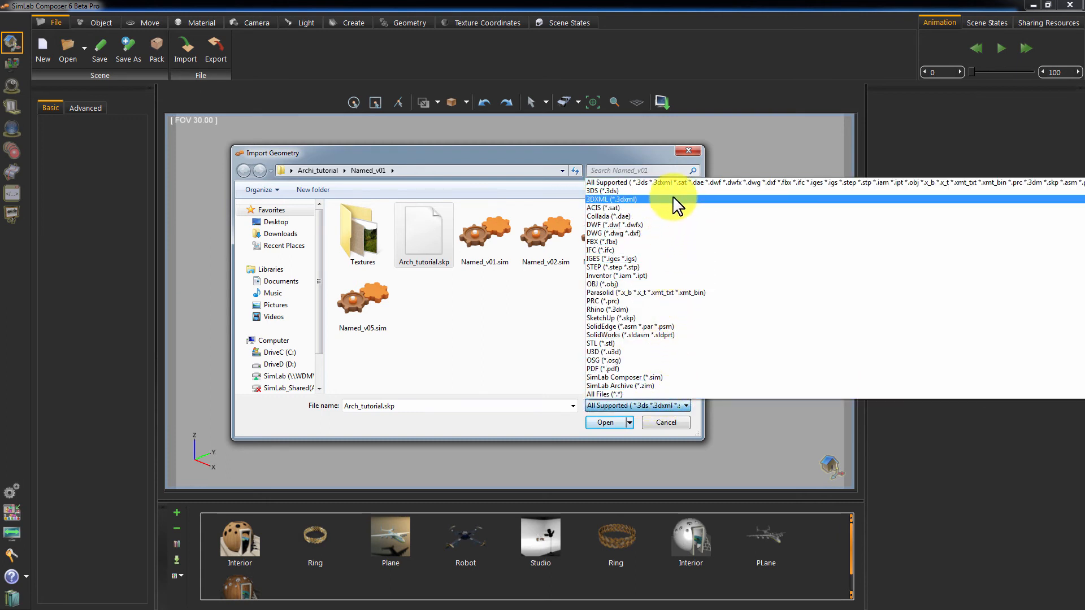
pyautogui.click(617, 394)
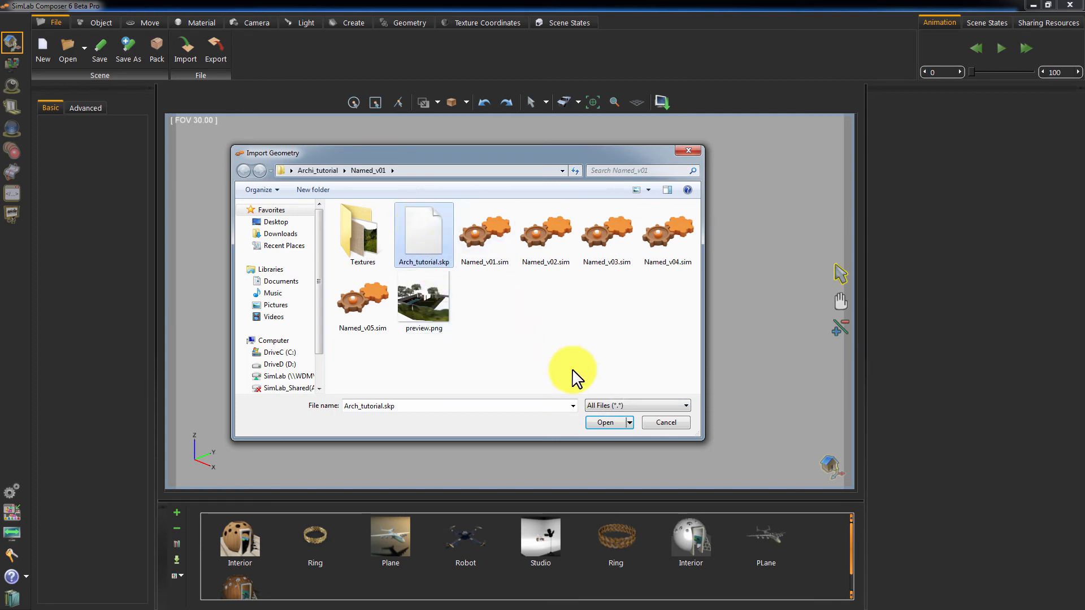
pyautogui.click(603, 422)
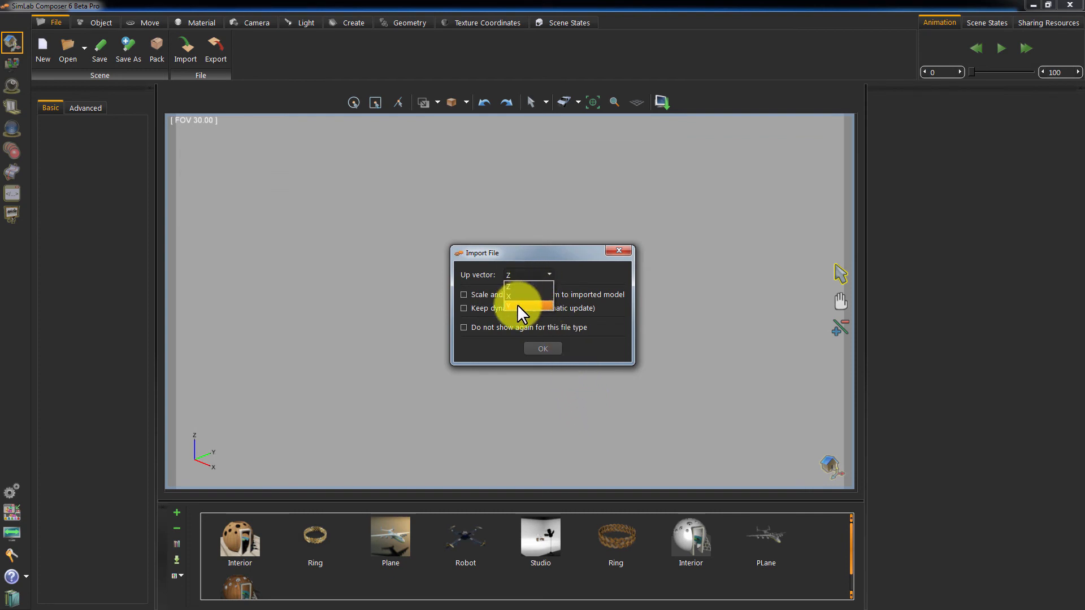
pyautogui.click(517, 286)
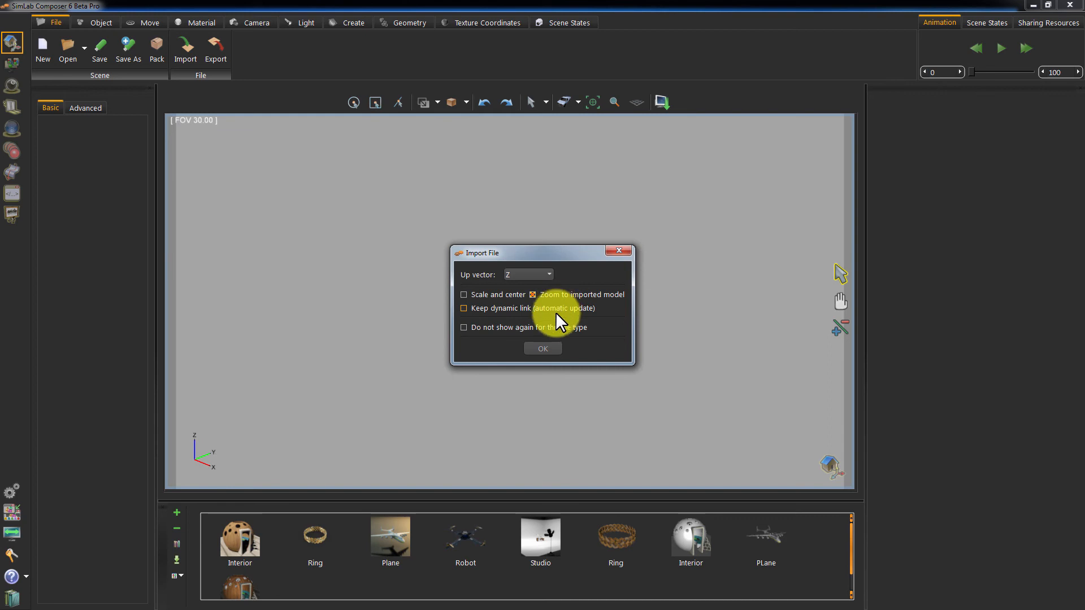
pyautogui.click(543, 350)
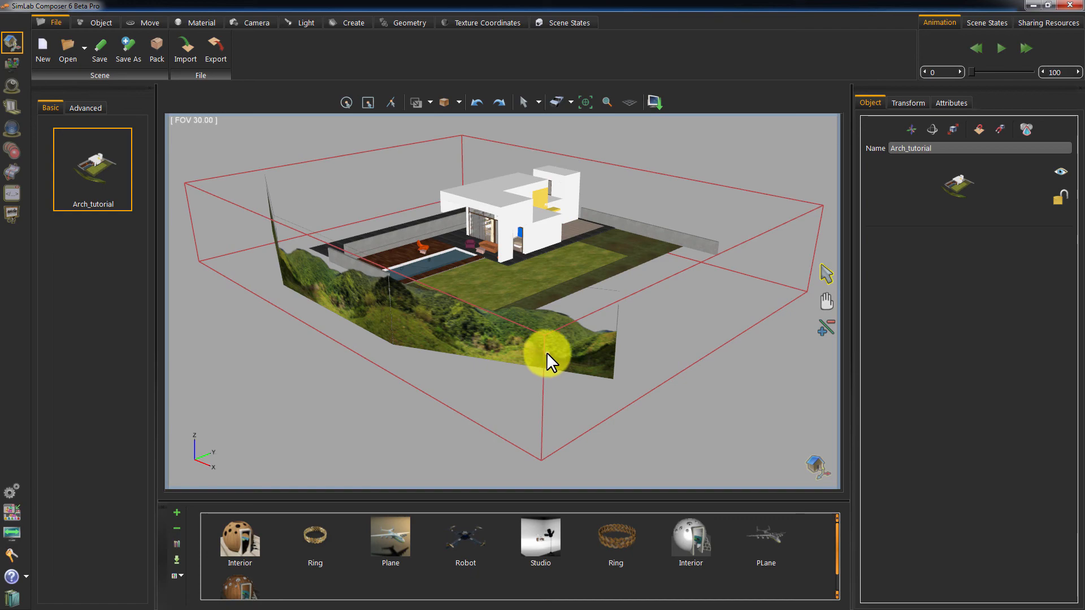
# Examine the lawn's material and its texture file, offset and scale settings
pyautogui.moveTo(547, 352); pyautogui.dragTo(676, 356)
pyautogui.scroll(5, 498, 314)
pyautogui.moveTo(497, 314)
pyautogui.mouseDown()
pyautogui.moveTo(497, 277)
pyautogui.moveTo(526, 490)
pyautogui.moveTo(531, 363)
pyautogui.moveTo(570, 340)
pyautogui.moveTo(551, 376)
pyautogui.moveTo(437, 403)
pyautogui.moveTo(446, 356)
pyautogui.moveTo(463, 356)
pyautogui.moveTo(442, 339)
pyautogui.moveTo(484, 329)
pyautogui.mouseUp()
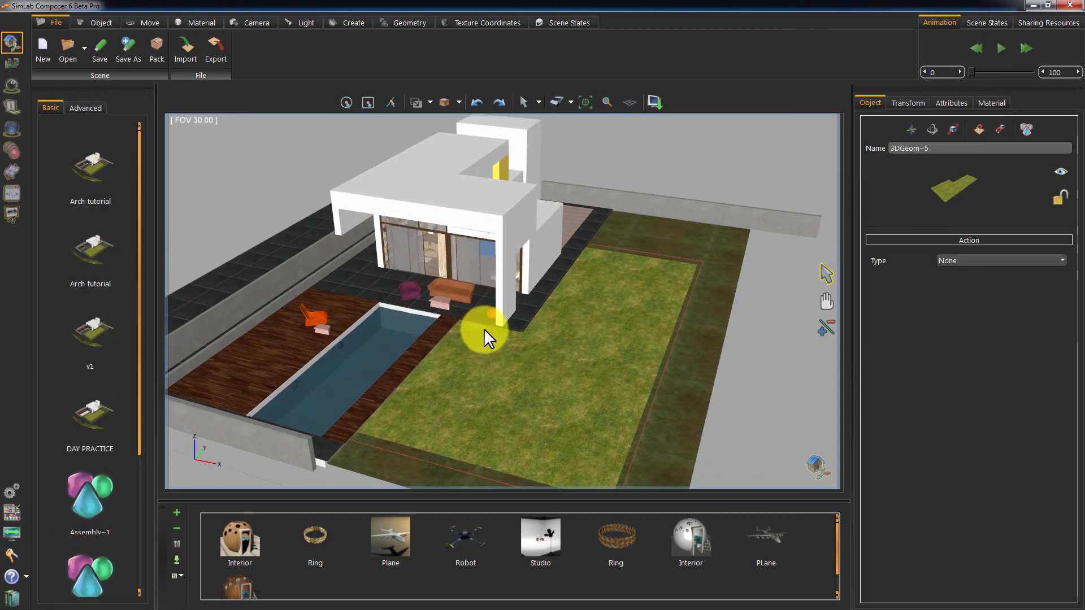
pyautogui.click(985, 102)
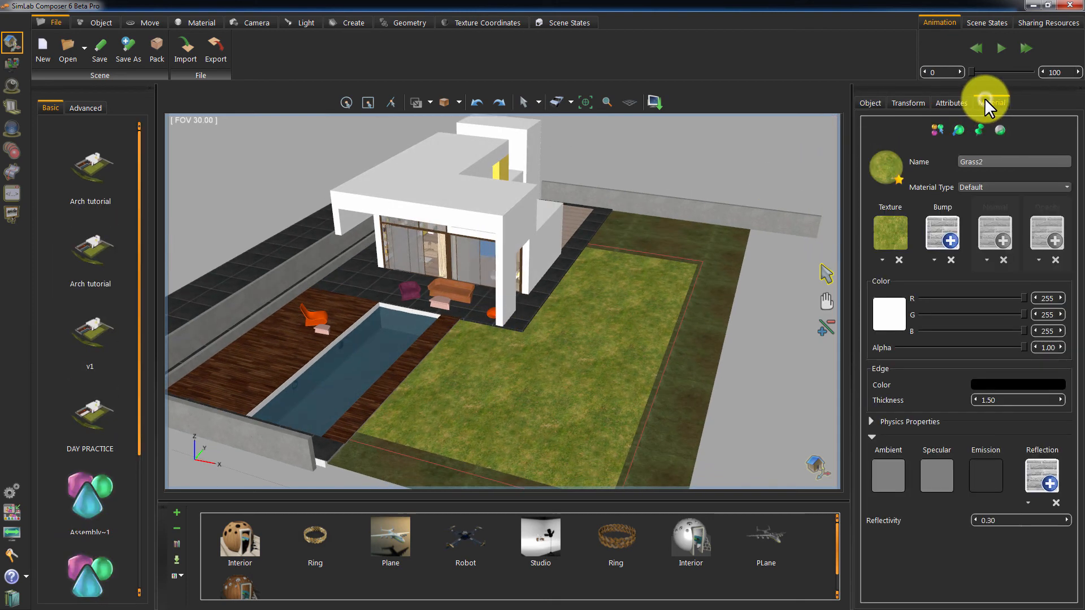
pyautogui.click(881, 257)
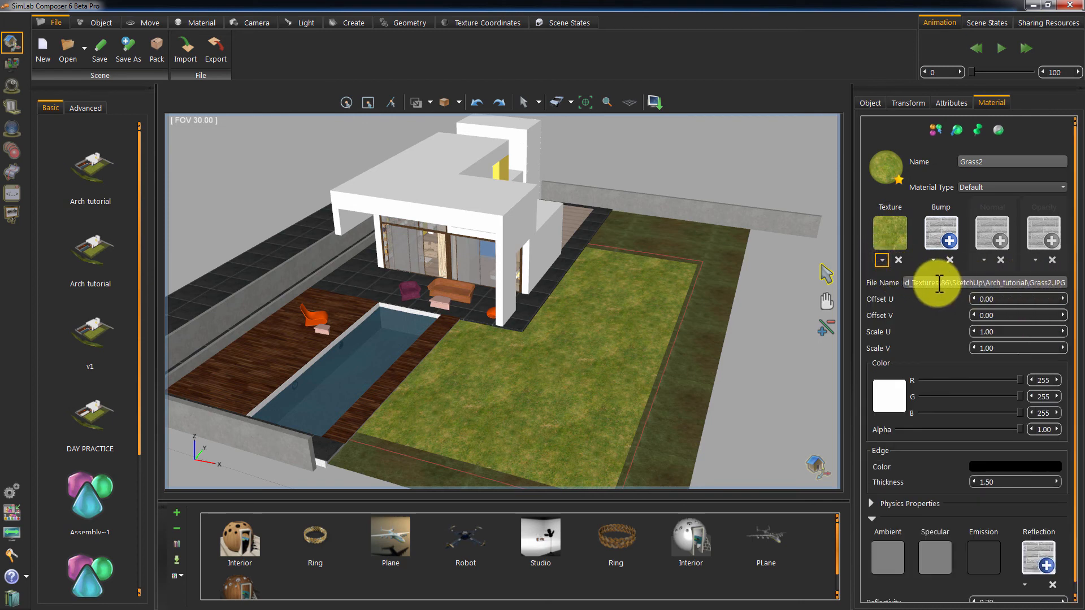
pyautogui.click(883, 262)
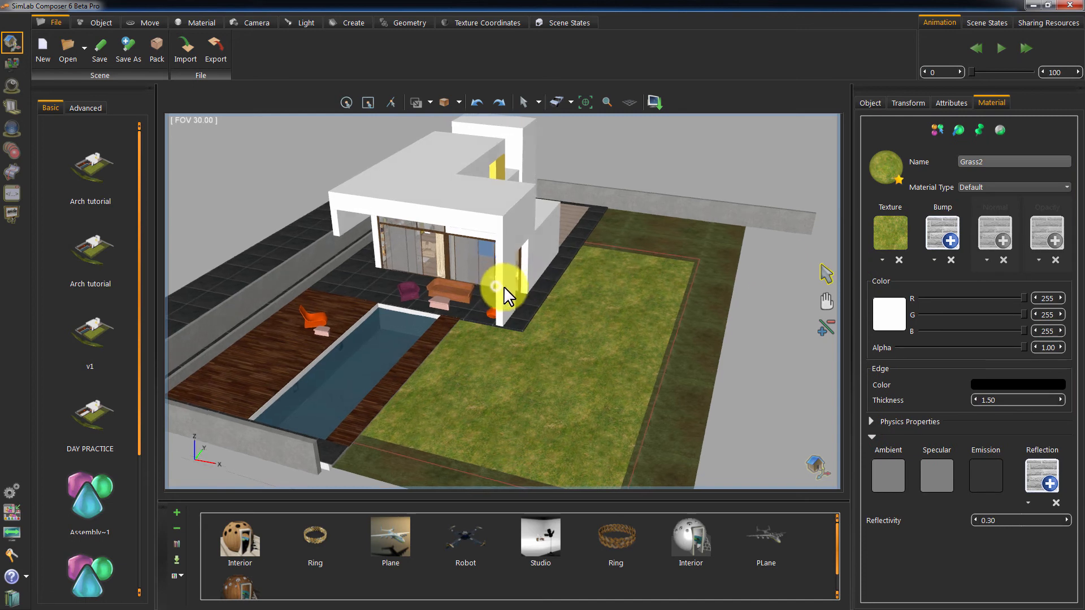
# Examine the materials of the orange lounge chair by the pool and the brown sofa on the terrace
pyautogui.moveTo(503, 286); pyautogui.dragTo(537, 285)
pyautogui.moveTo(316, 328); pyautogui.dragTo(396, 334)
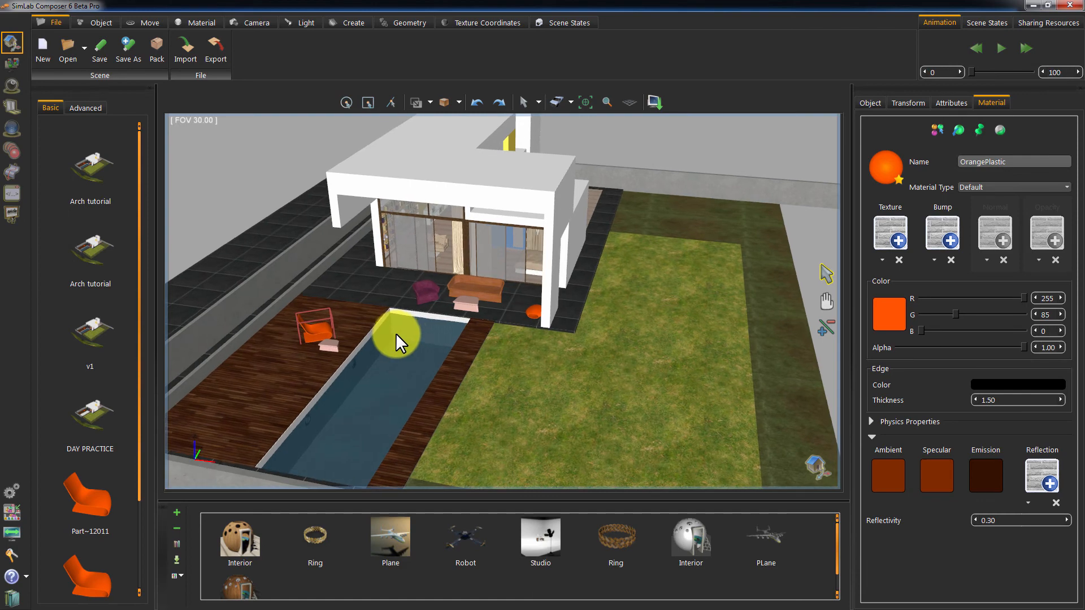
pyautogui.click(479, 287)
pyautogui.moveTo(480, 287); pyautogui.dragTo(449, 275)
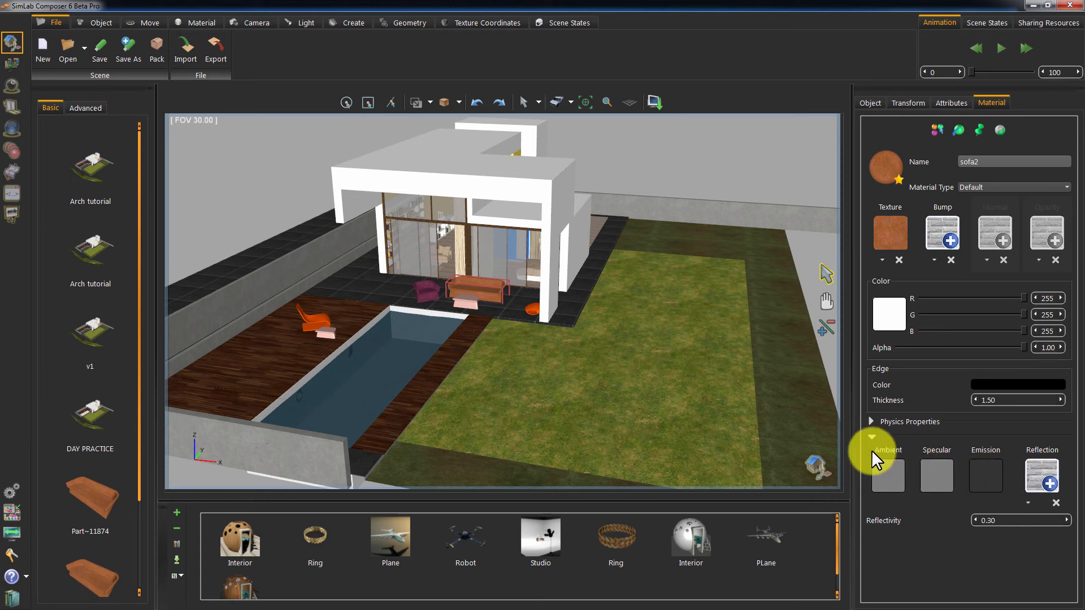
pyautogui.moveTo(504, 318); pyautogui.dragTo(503, 377)
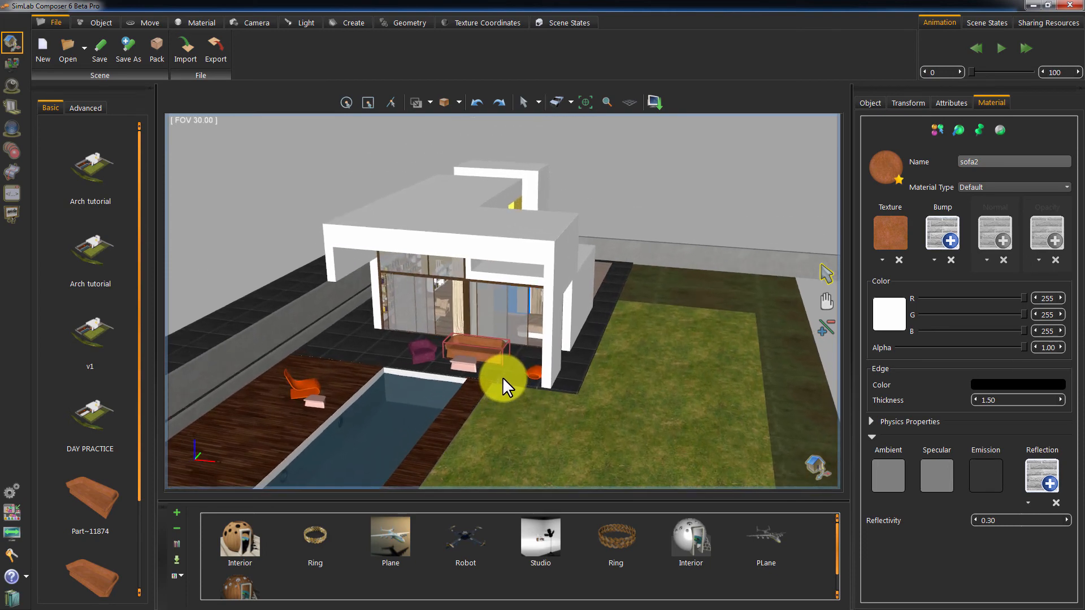
# Open the sun settings of the rendering environment
pyautogui.click(13, 85)
pyautogui.click(119, 21)
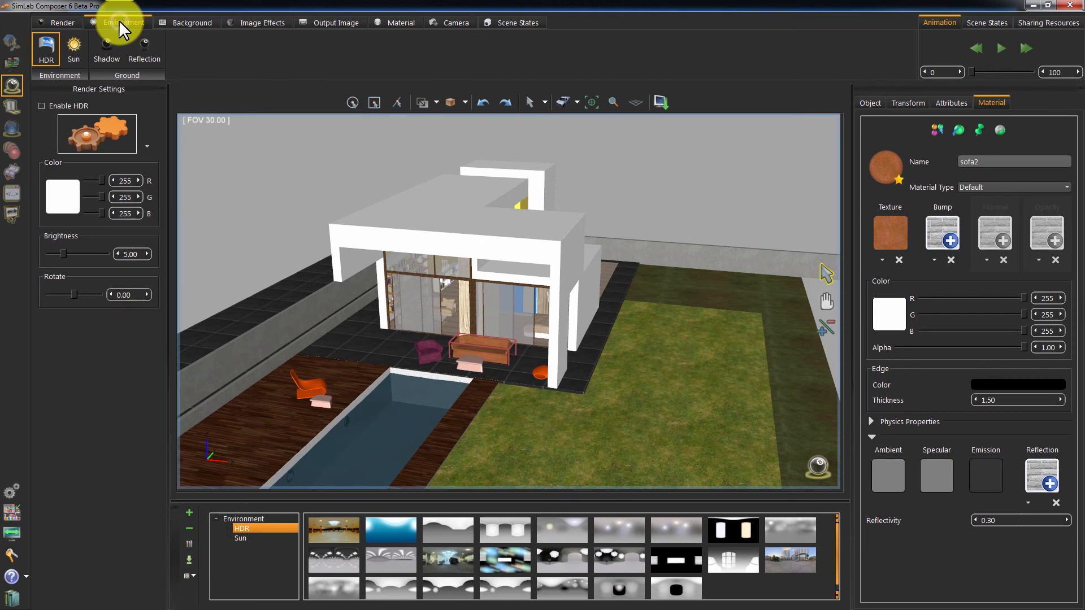
pyautogui.click(75, 46)
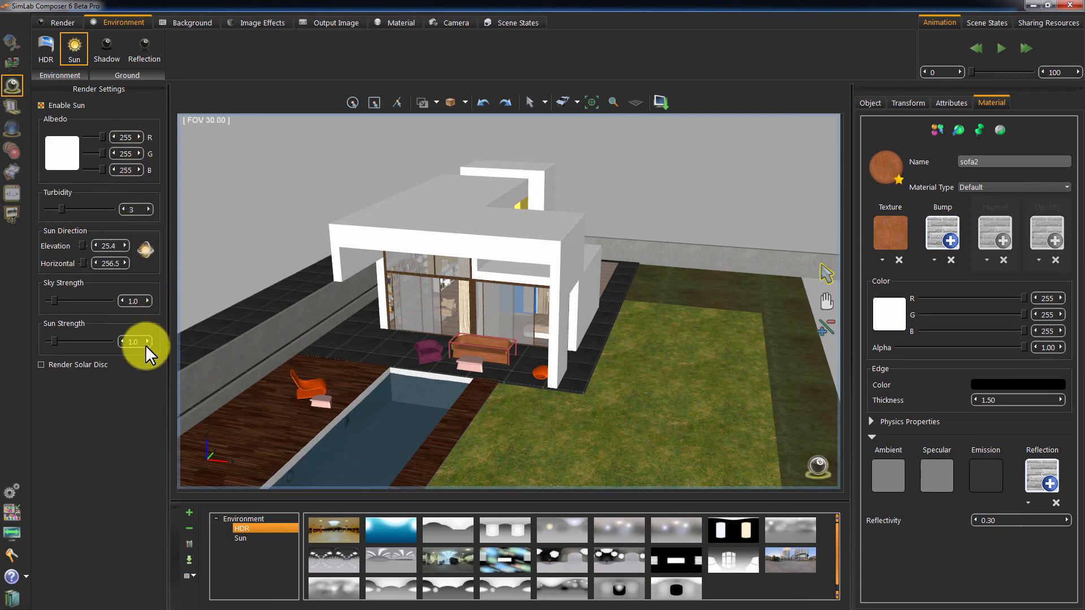
# Preview the house and pool with a real-time render in Fast Path Tracer mode, and stop it
pyautogui.moveTo(374, 346); pyautogui.dragTo(517, 323)
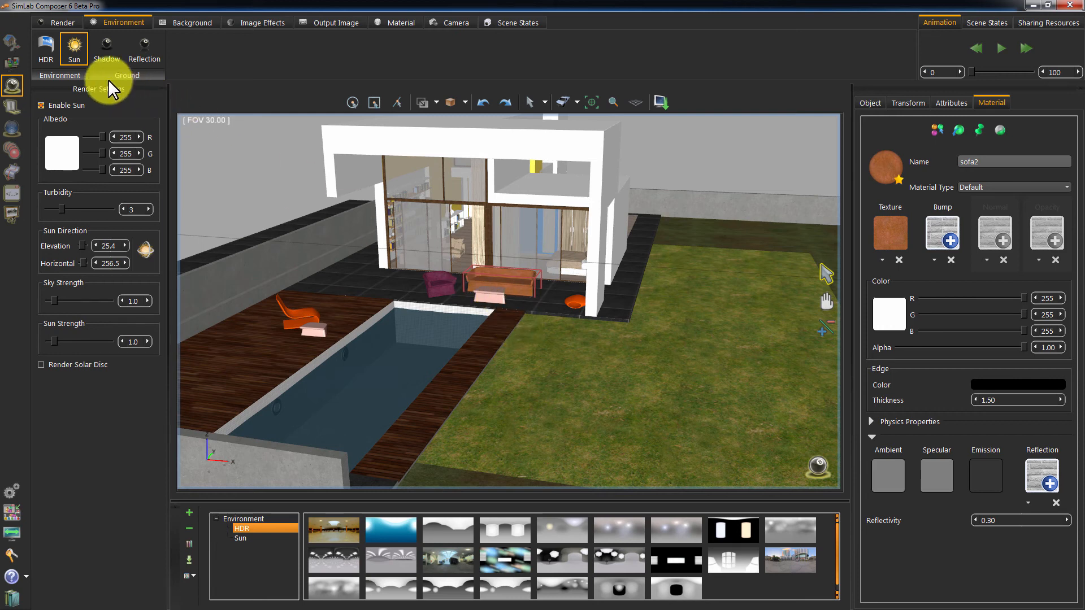
pyautogui.click(56, 22)
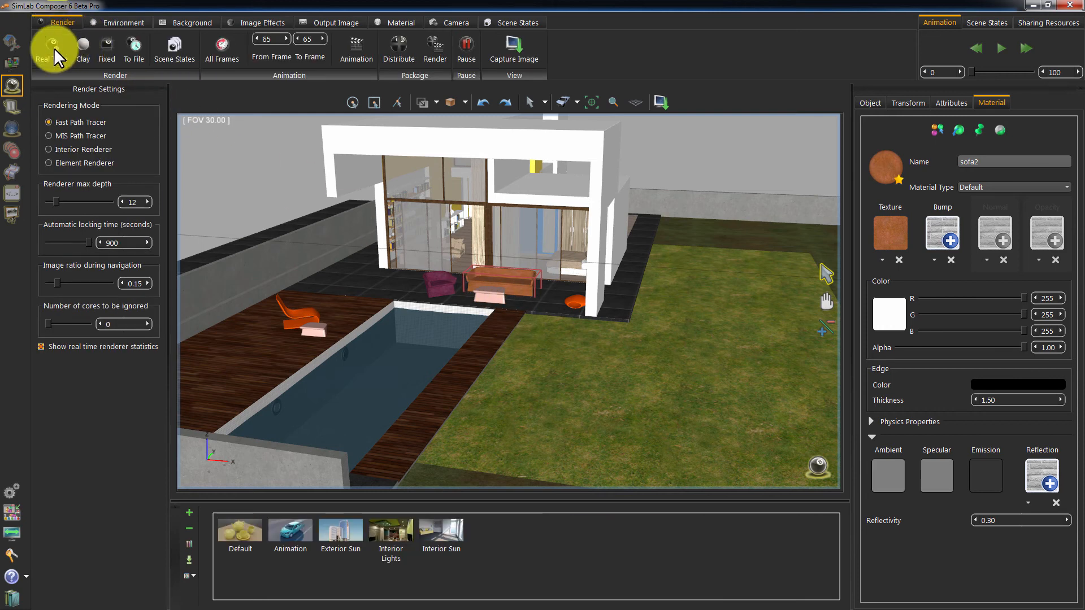
pyautogui.click(54, 48)
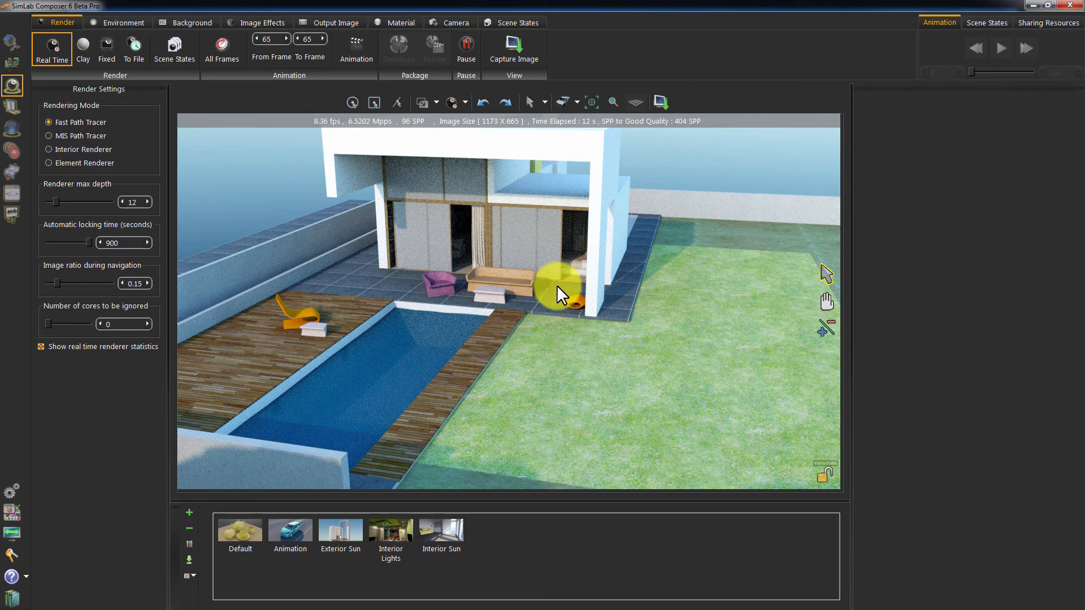
pyautogui.press('Escape')
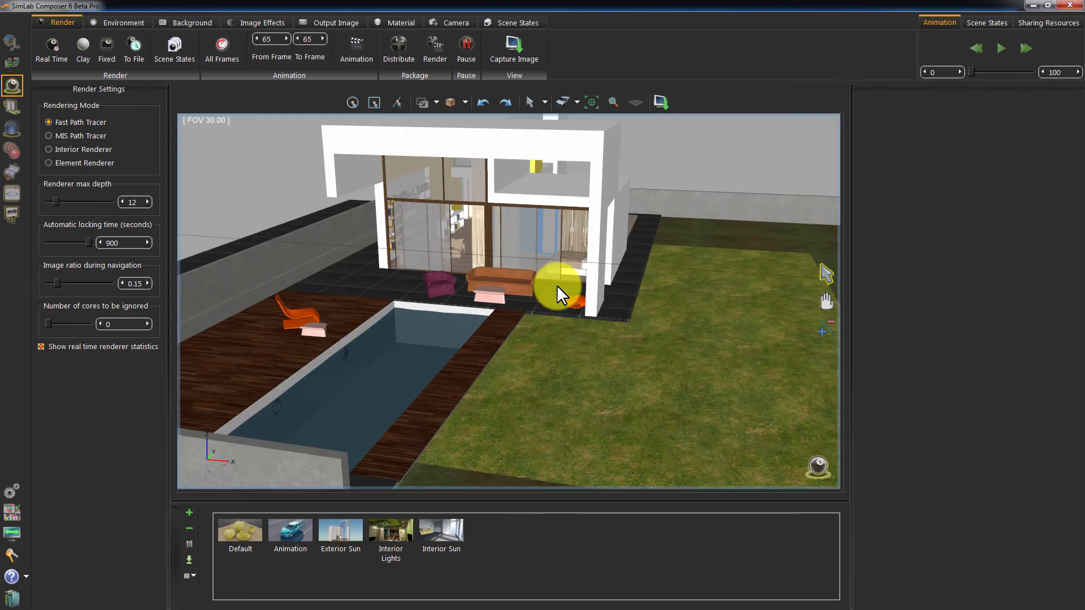
# Change the orange lounge chair's material type to Plastic and set its Eta to 1.30
pyautogui.moveTo(557, 285); pyautogui.dragTo(532, 328)
pyautogui.click(357, 318)
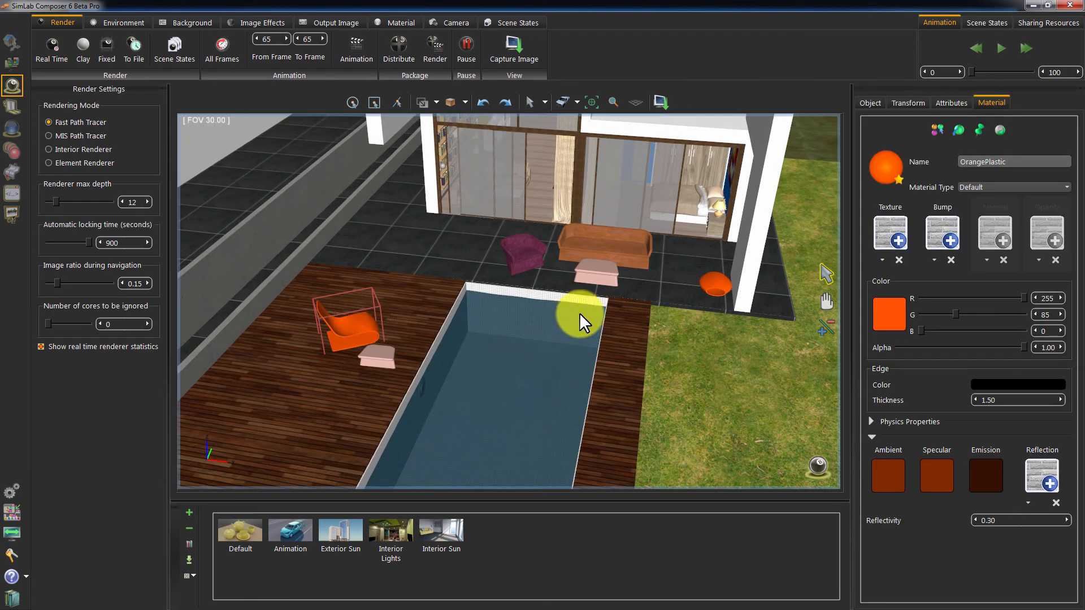
pyautogui.moveTo(610, 327); pyautogui.dragTo(606, 308)
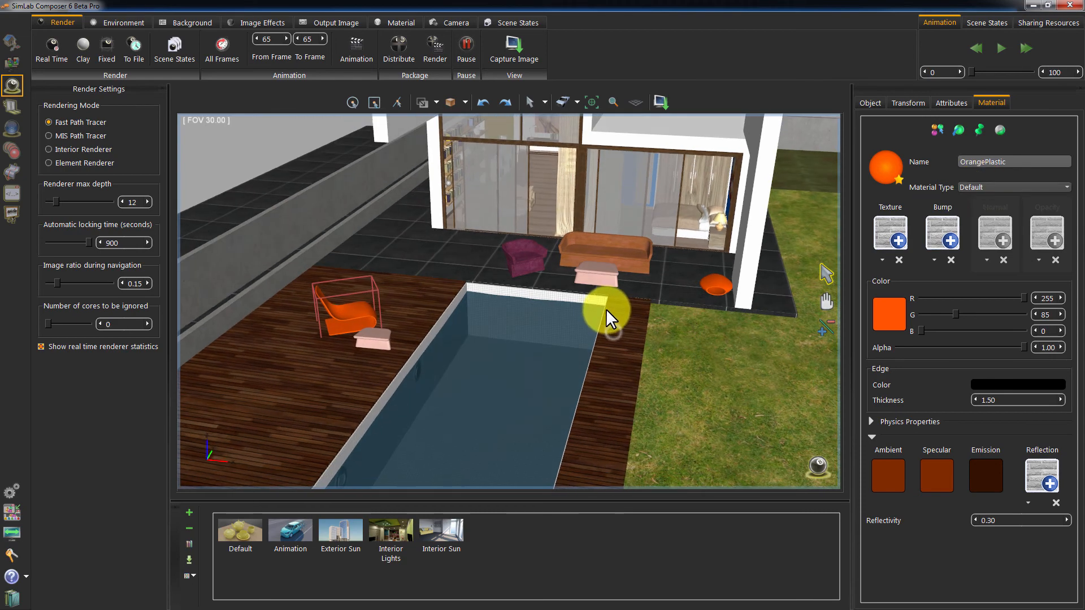
pyautogui.click(976, 186)
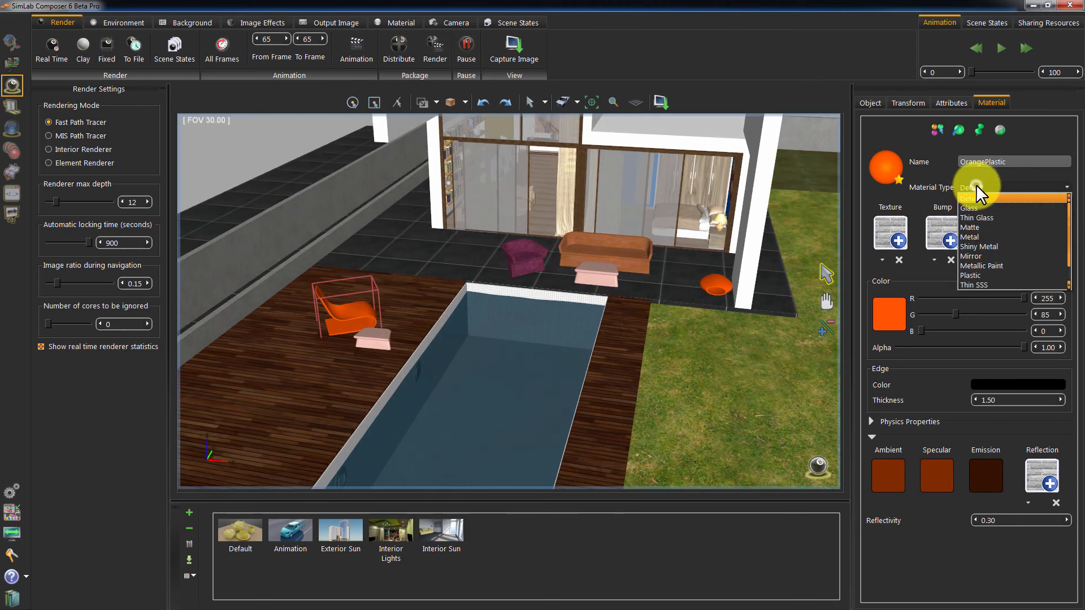
pyautogui.click(982, 275)
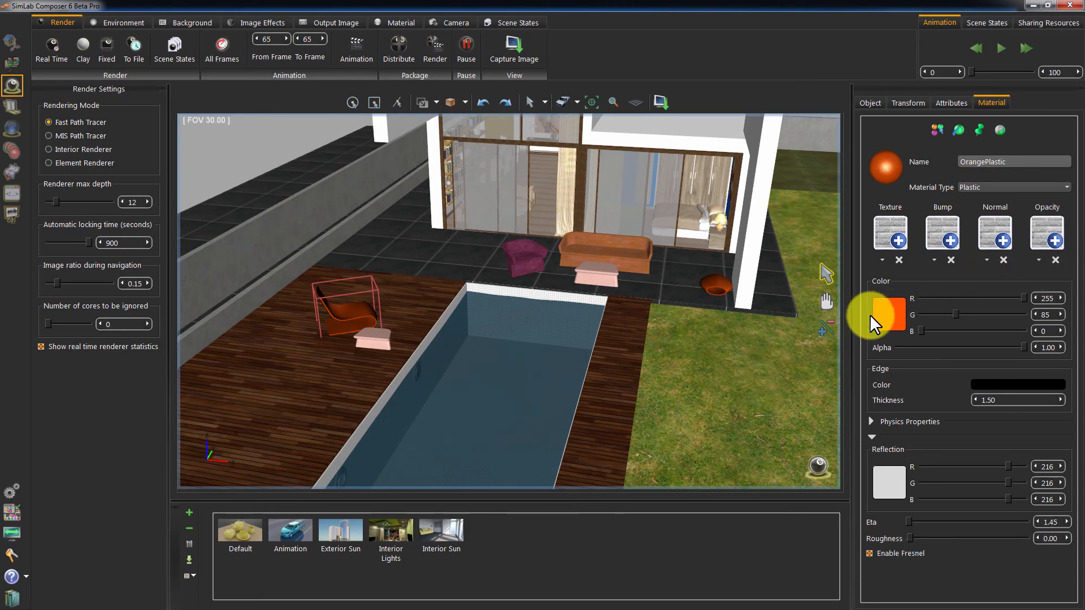
pyautogui.click(910, 521)
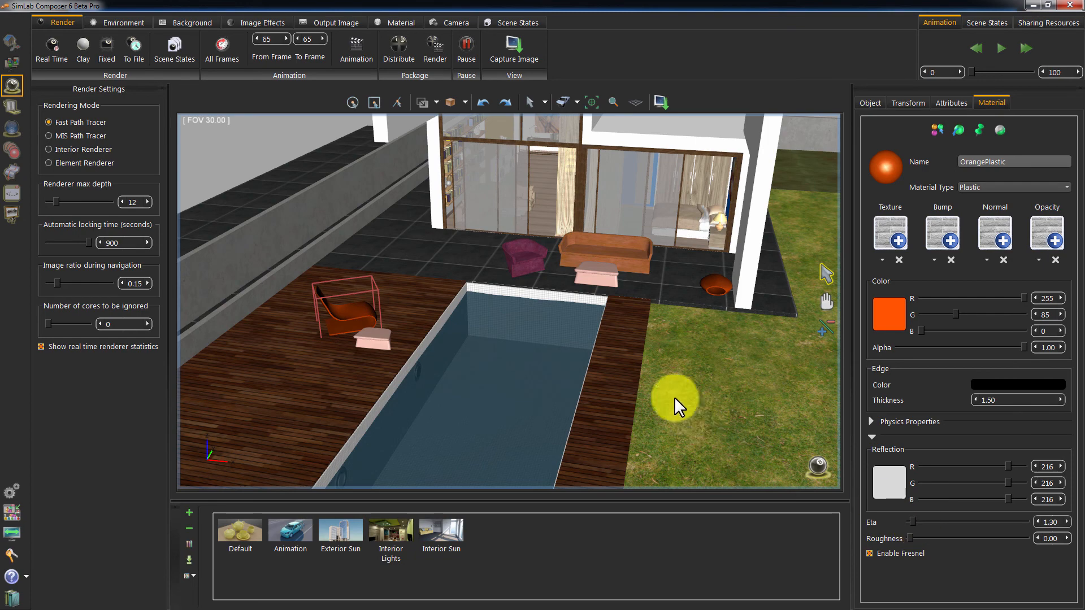
# Change the material type of the small table beside the lounge chair to Plastic with a roughness of 0.35
pyautogui.moveTo(378, 347); pyautogui.dragTo(557, 351, button='middle')
pyautogui.scroll(3, 498, 352)
pyautogui.scroll(3, 487, 376)
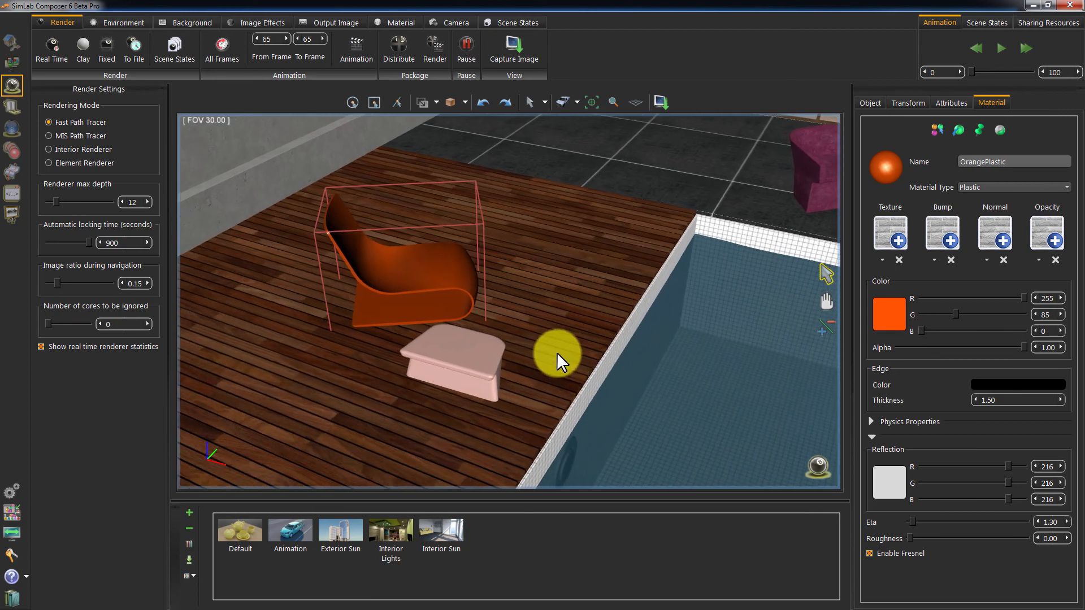
pyautogui.click(477, 355)
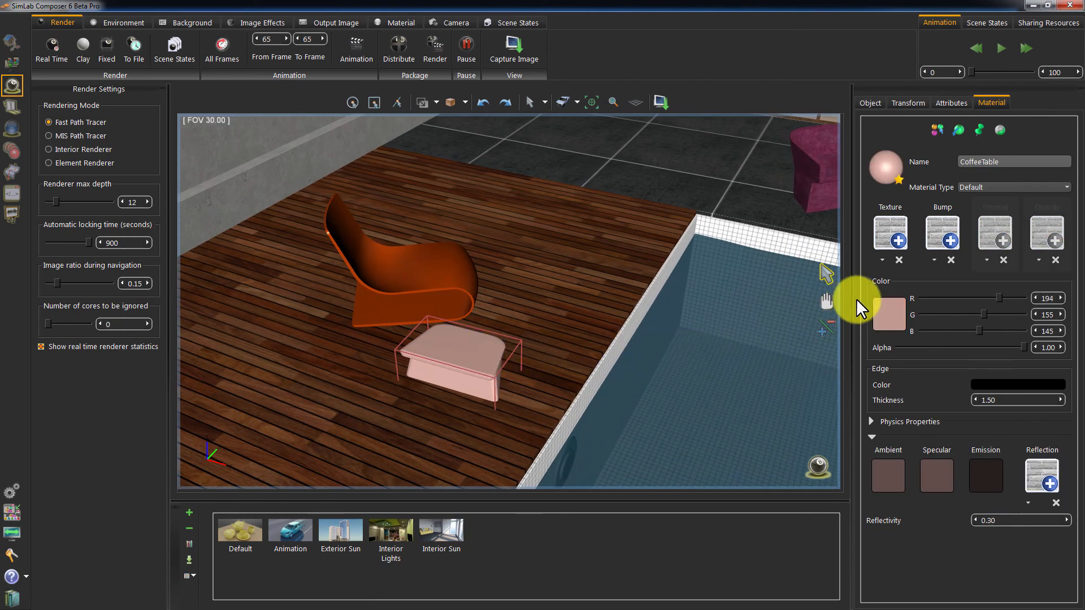
pyautogui.click(990, 187)
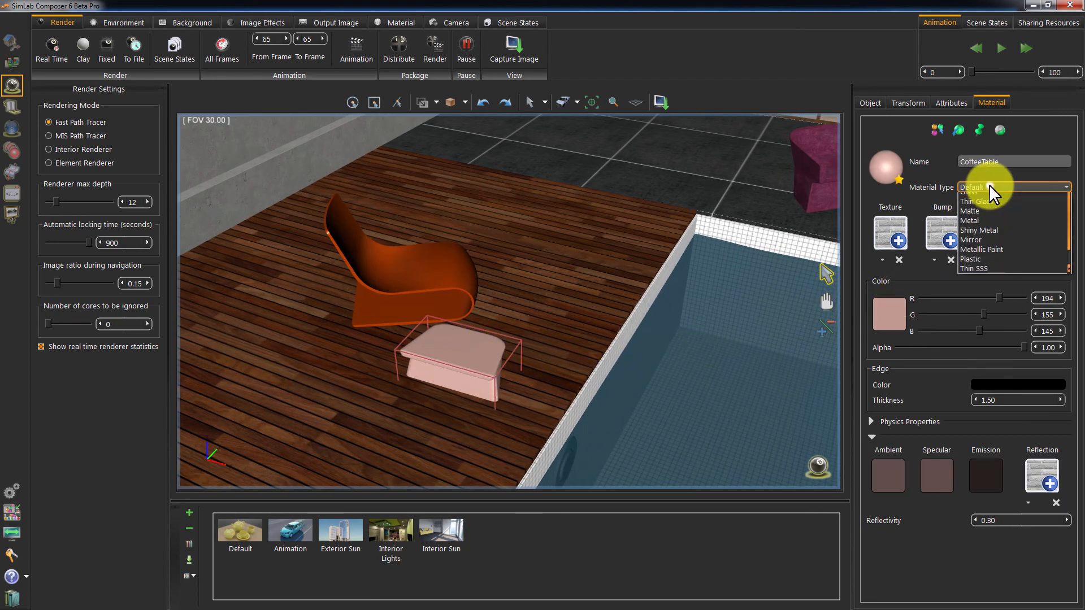
pyautogui.click(978, 253)
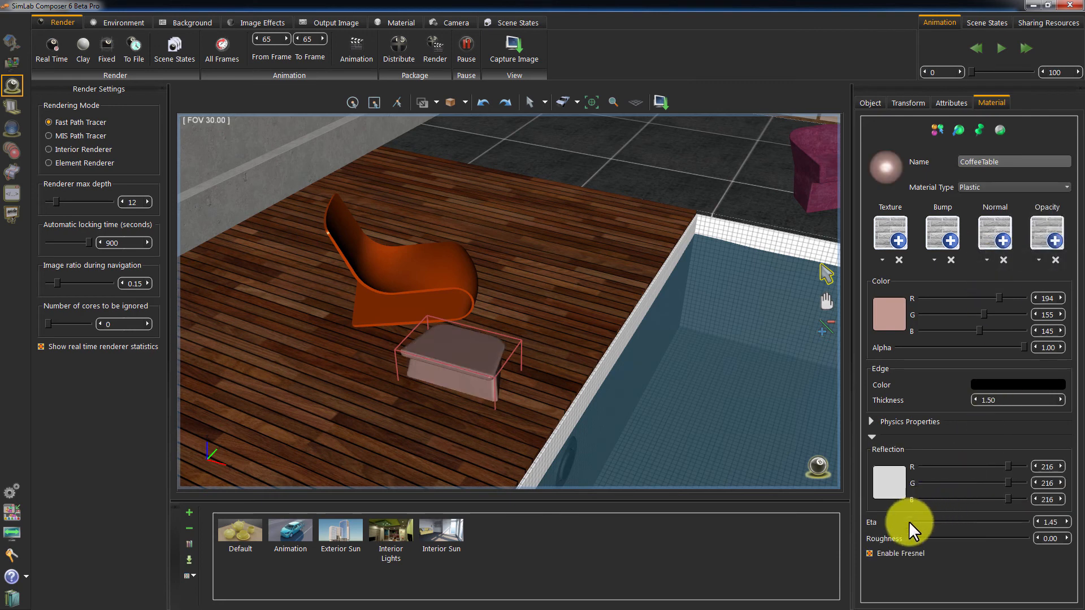
pyautogui.moveTo(912, 536); pyautogui.dragTo(935, 536)
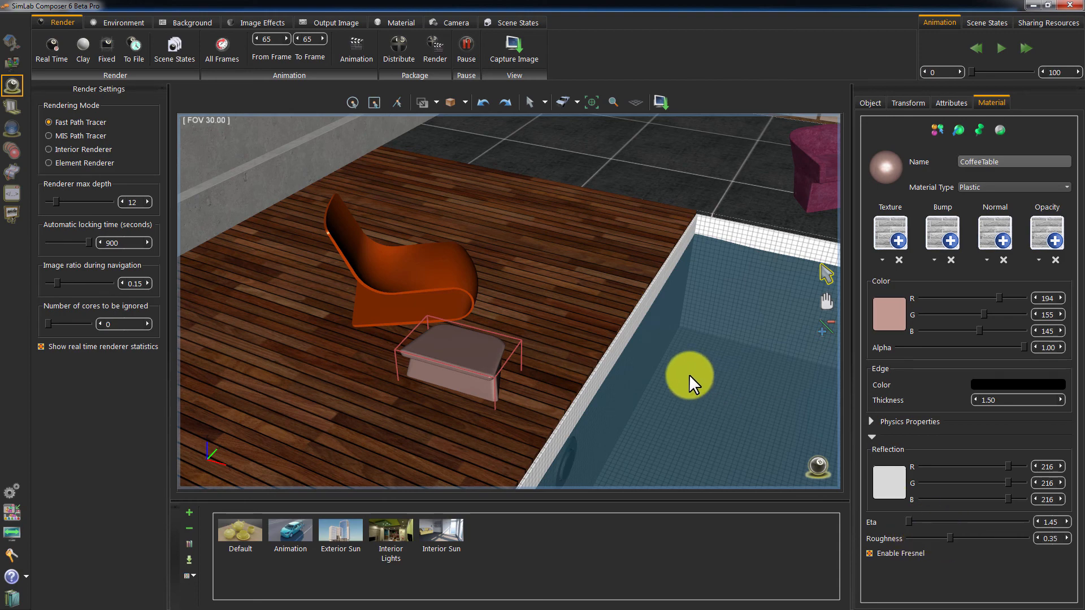
# Check the material of the round orange seat near the terrace sofa
pyautogui.moveTo(689, 374); pyautogui.dragTo(803, 229)
pyautogui.click(345, 315)
pyautogui.click(791, 235)
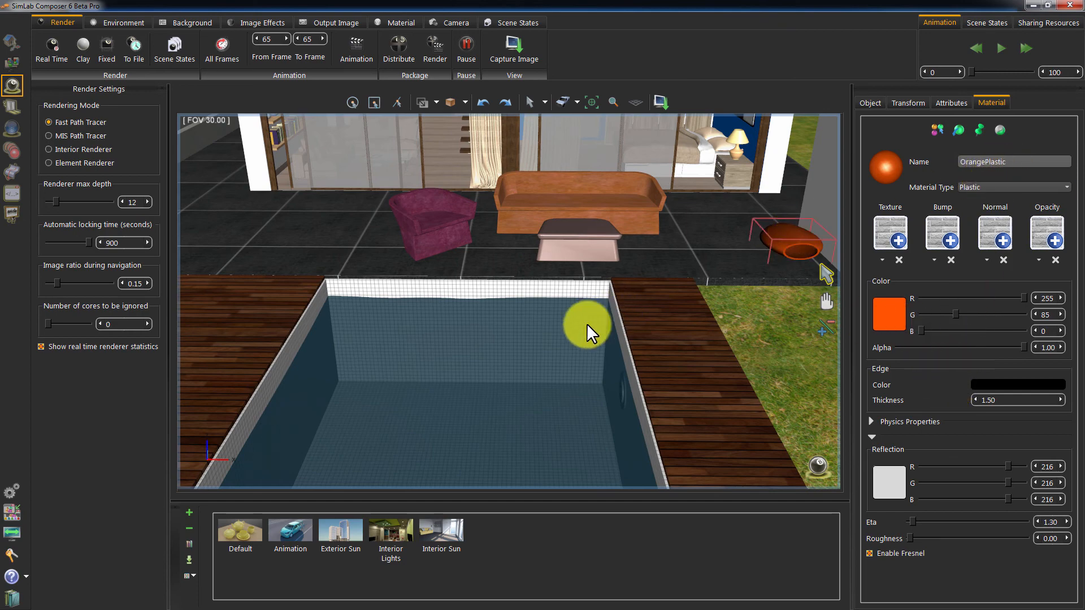
# Start a real-time render of the lounge chair and small table beside the pool, and select the table
pyautogui.moveTo(587, 323); pyautogui.dragTo(519, 305)
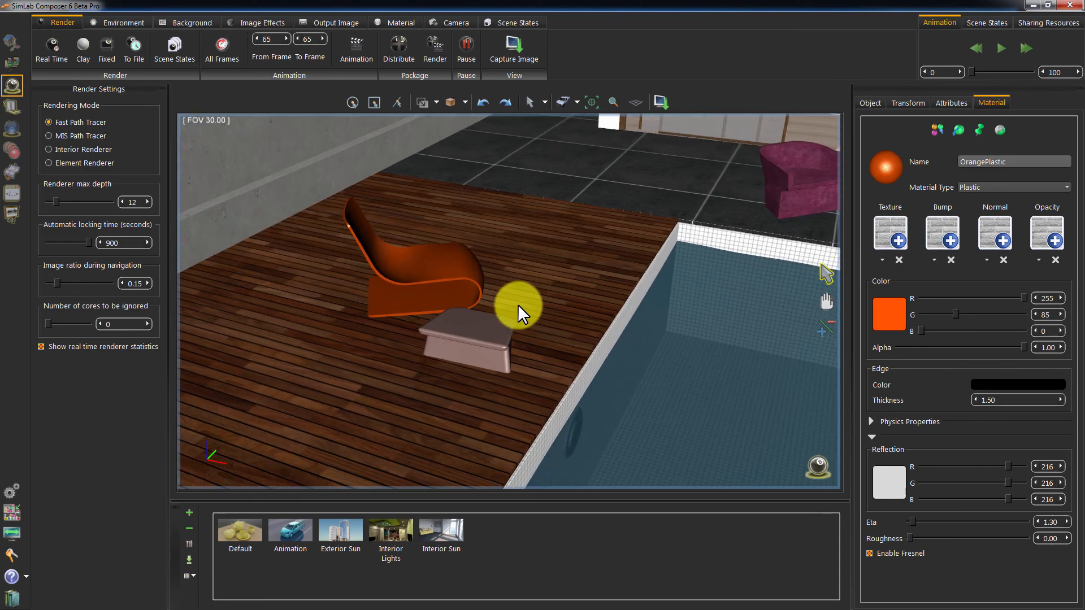
pyautogui.hotkey('ctrl', 'r')
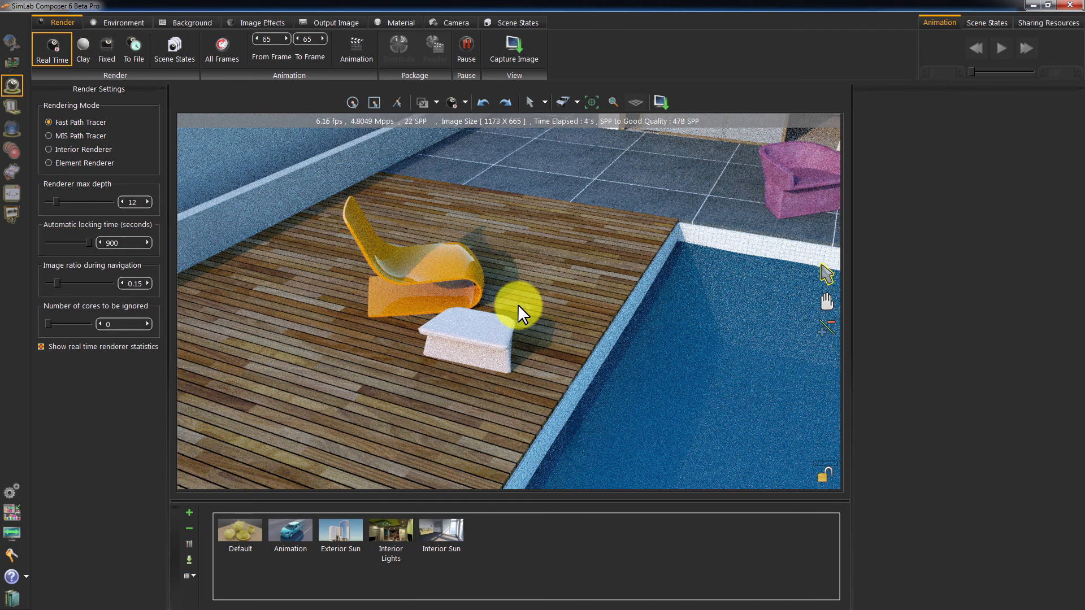
pyautogui.click(494, 333)
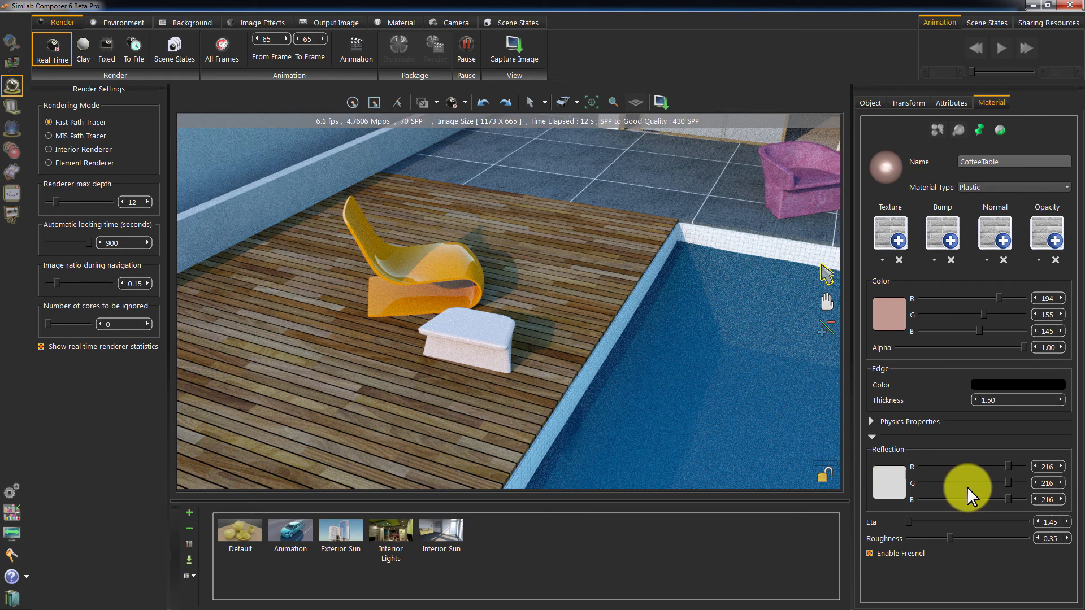
# Tint the small poolside table's reflection to RGB 216, 186, 171 and set its colour's red value to 206
pyautogui.moveTo(1008, 499)
pyautogui.mouseDown()
pyautogui.moveTo(988, 501)
pyautogui.moveTo(997, 482)
pyautogui.mouseUp()
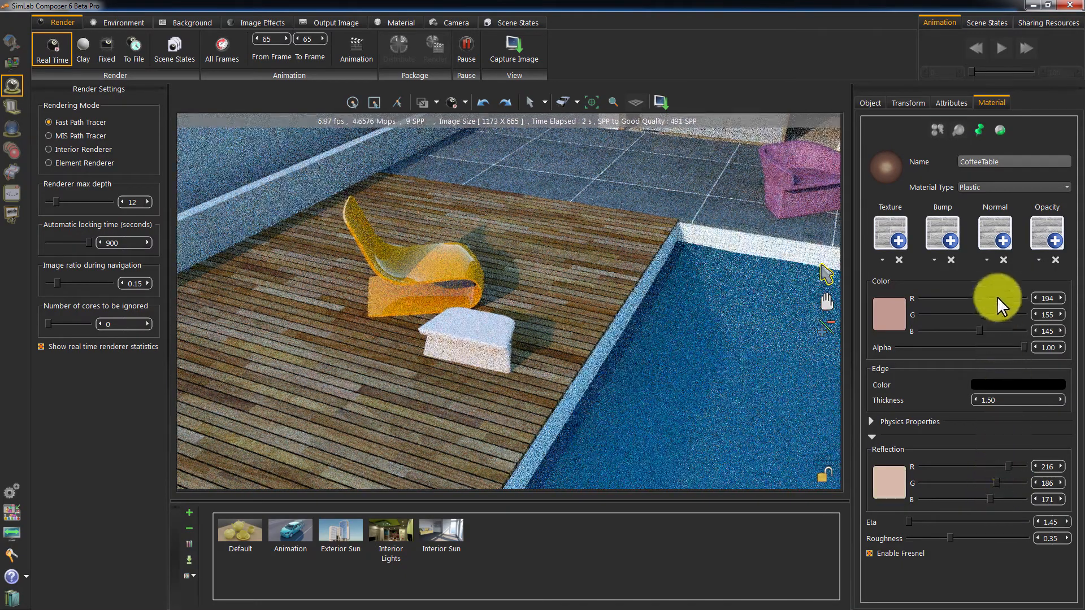
pyautogui.moveTo(996, 298); pyautogui.dragTo(1021, 298)
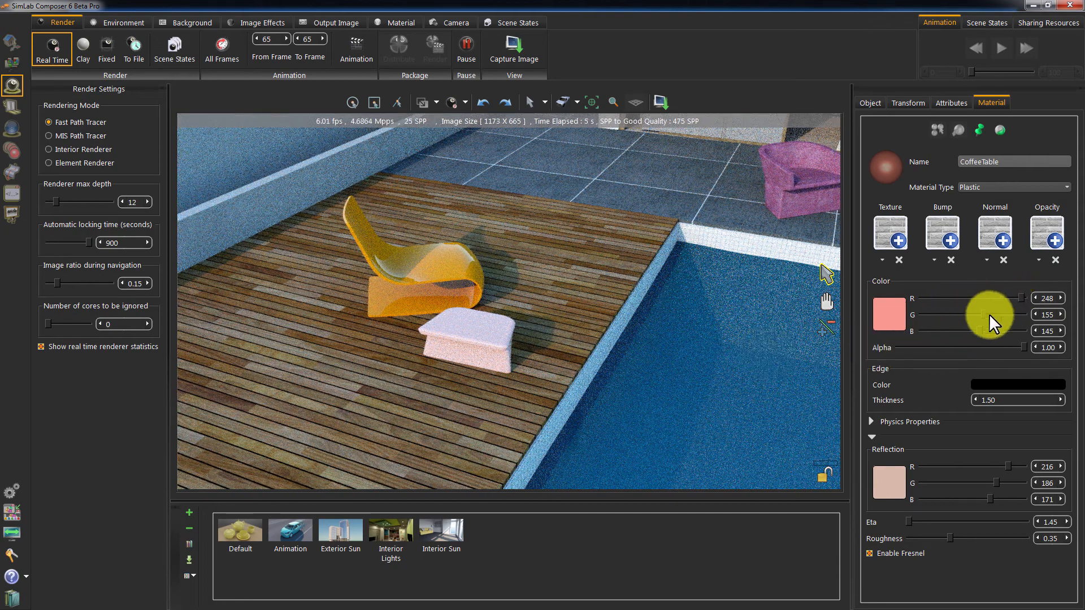
pyautogui.moveTo(1020, 298); pyautogui.dragTo(1004, 297)
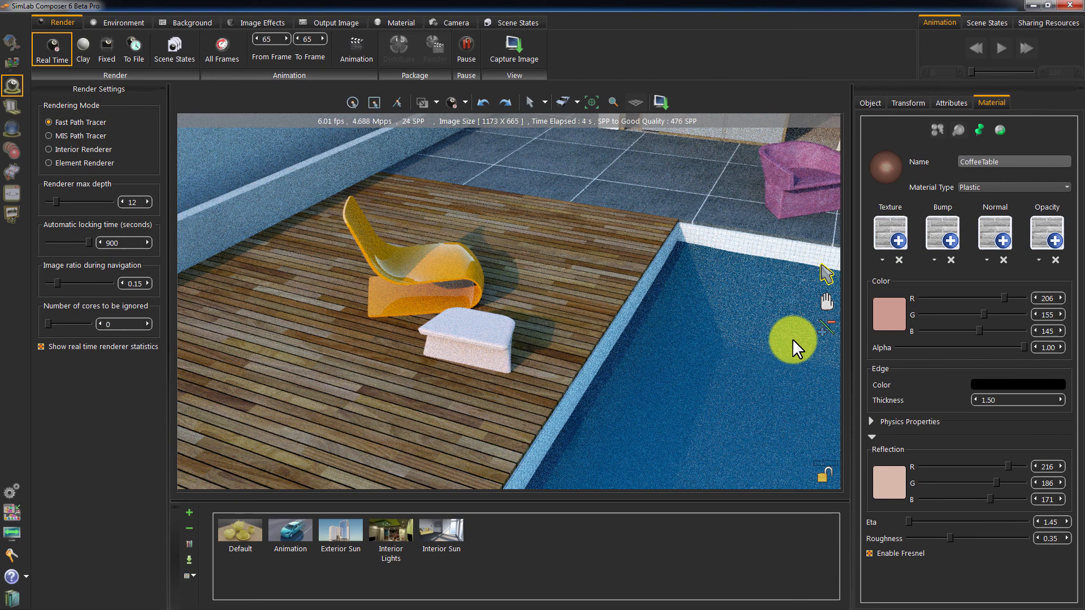
# Change the wooden pool deck's material type to Plastic and set its roughness to 0.43
pyautogui.click(572, 270)
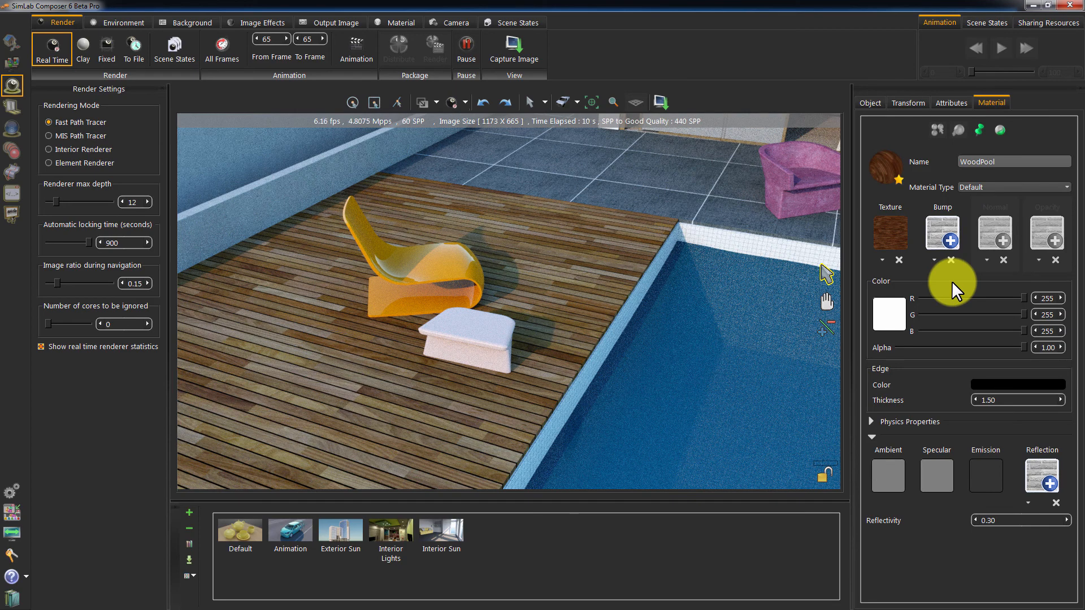
pyautogui.click(983, 187)
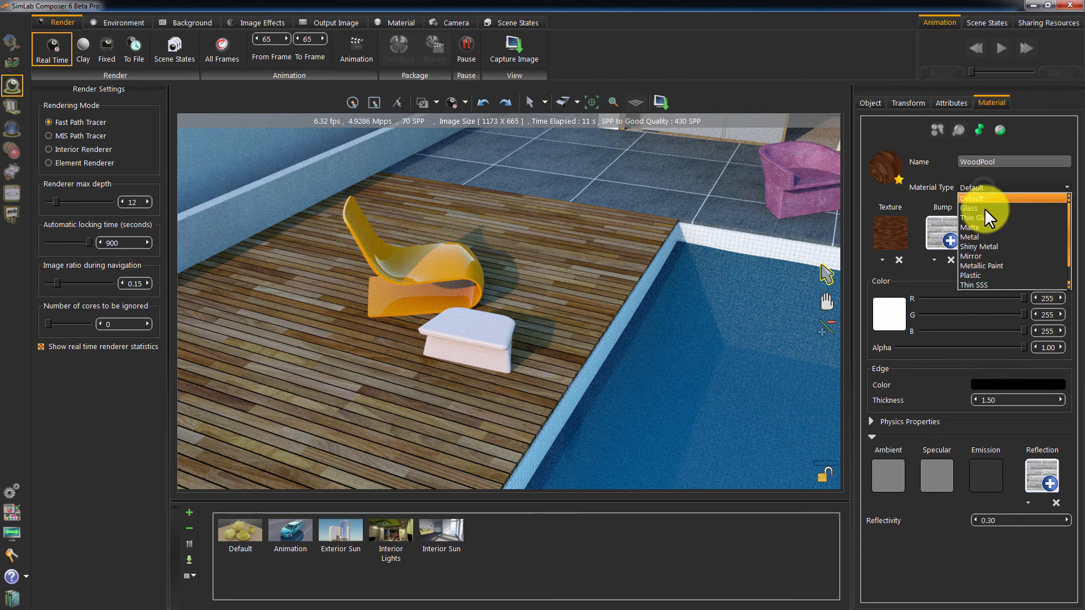
pyautogui.click(984, 275)
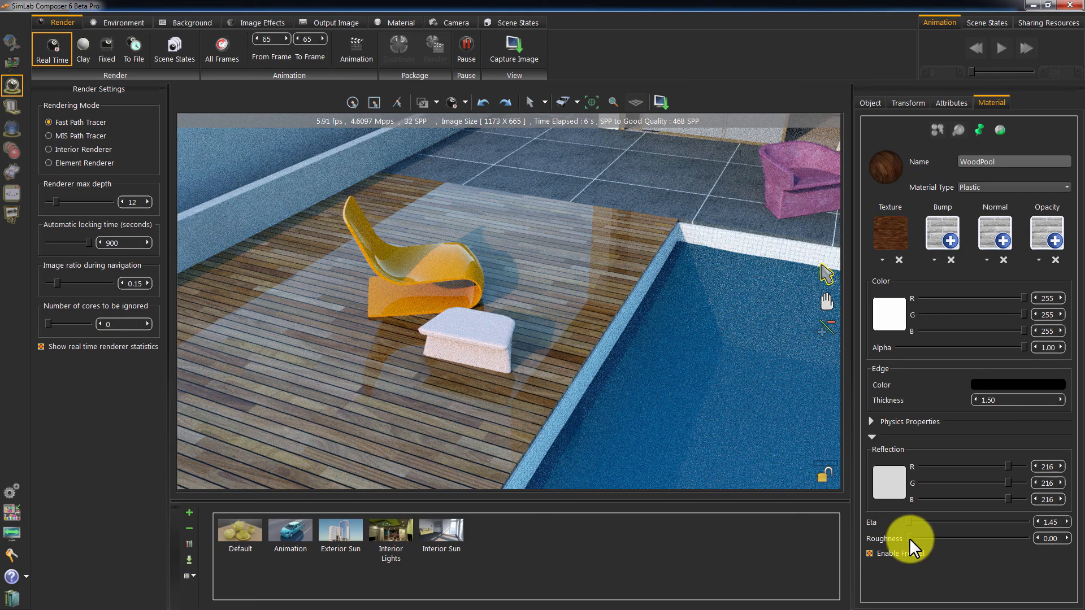
pyautogui.moveTo(912, 538); pyautogui.dragTo(961, 537)
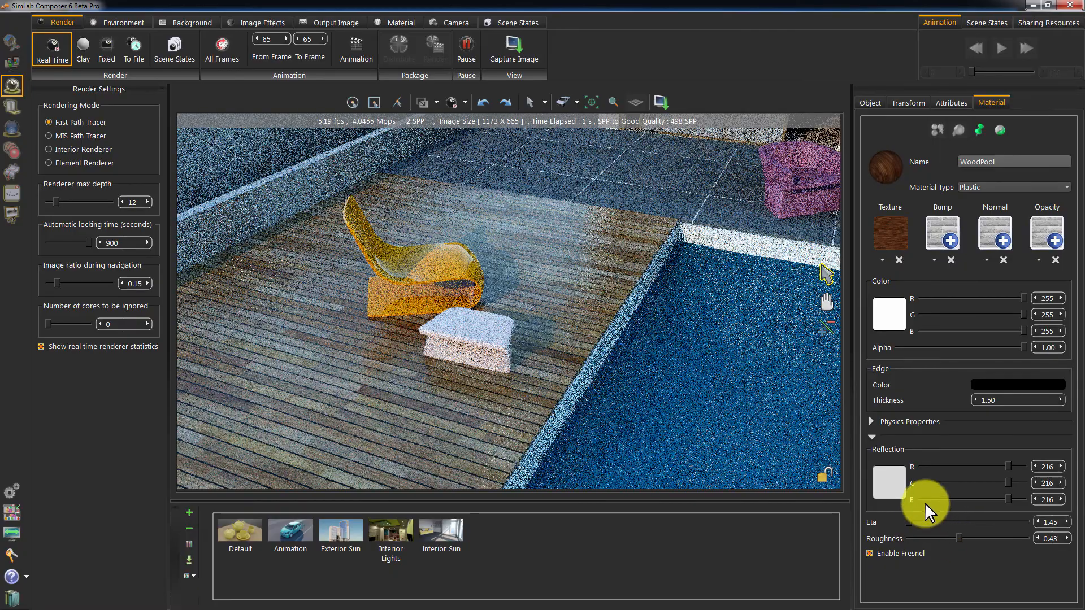
# Select the white tiles along the pool edge and change their material type to Plastic
pyautogui.moveTo(676, 334); pyautogui.dragTo(673, 287)
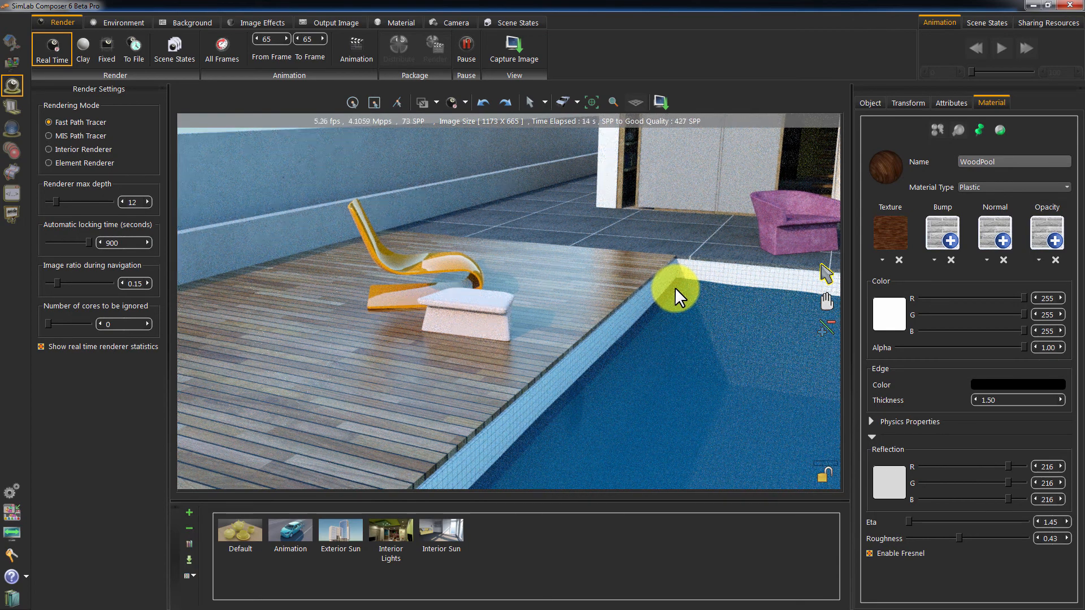
pyautogui.moveTo(674, 290); pyautogui.dragTo(696, 231)
pyautogui.click(696, 230)
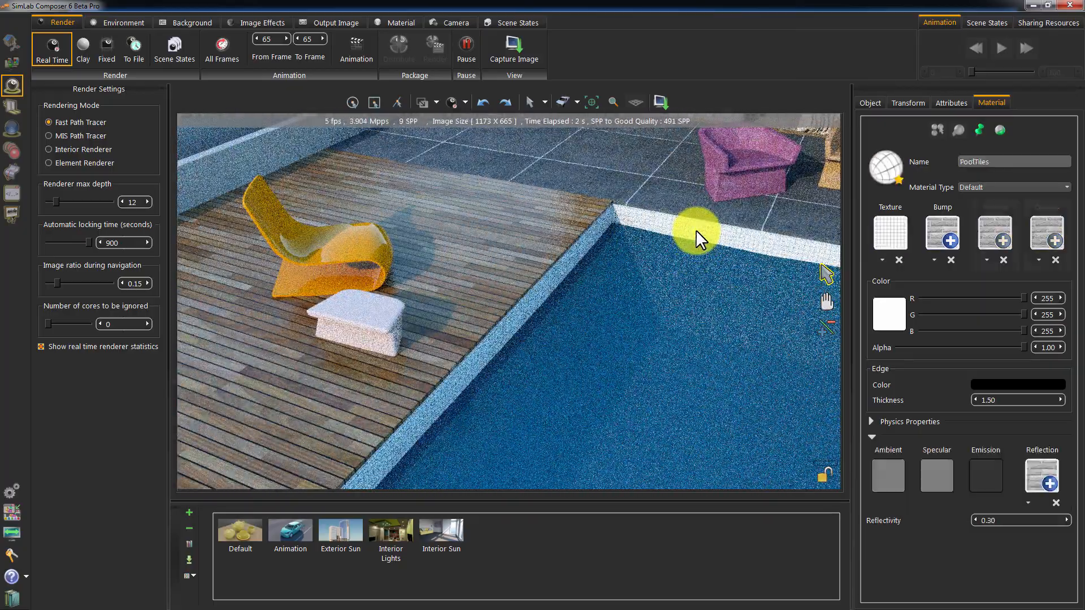
pyautogui.moveTo(636, 330); pyautogui.dragTo(608, 334)
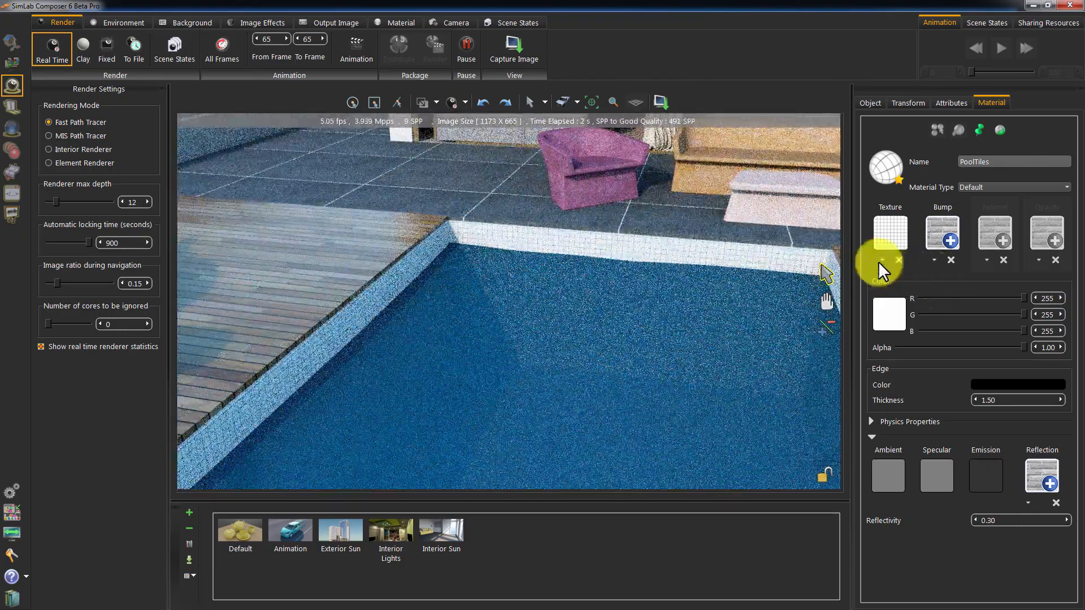
pyautogui.click(981, 187)
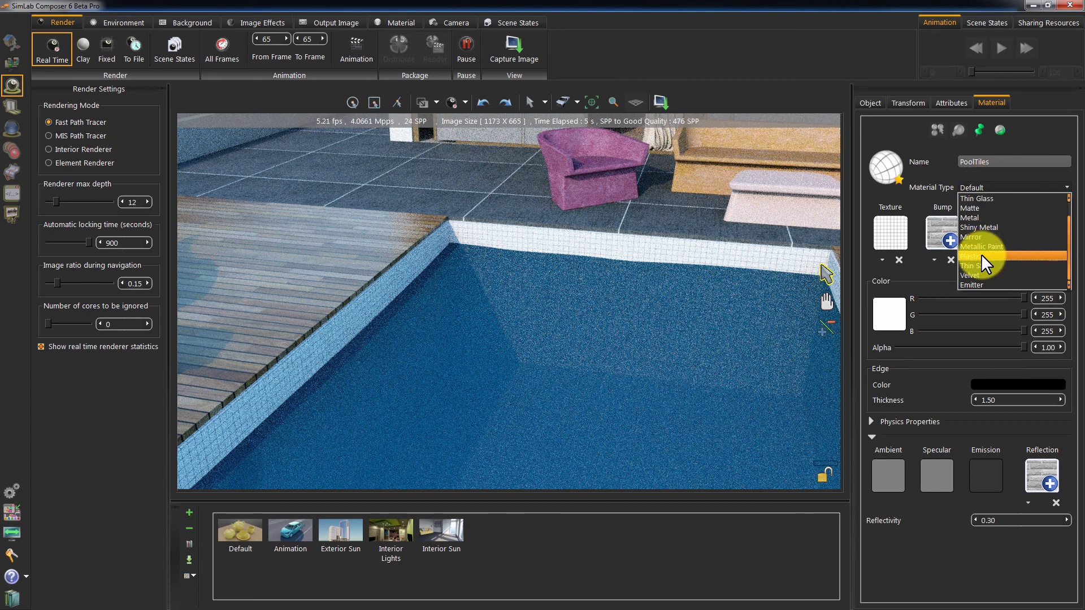
pyautogui.click(981, 256)
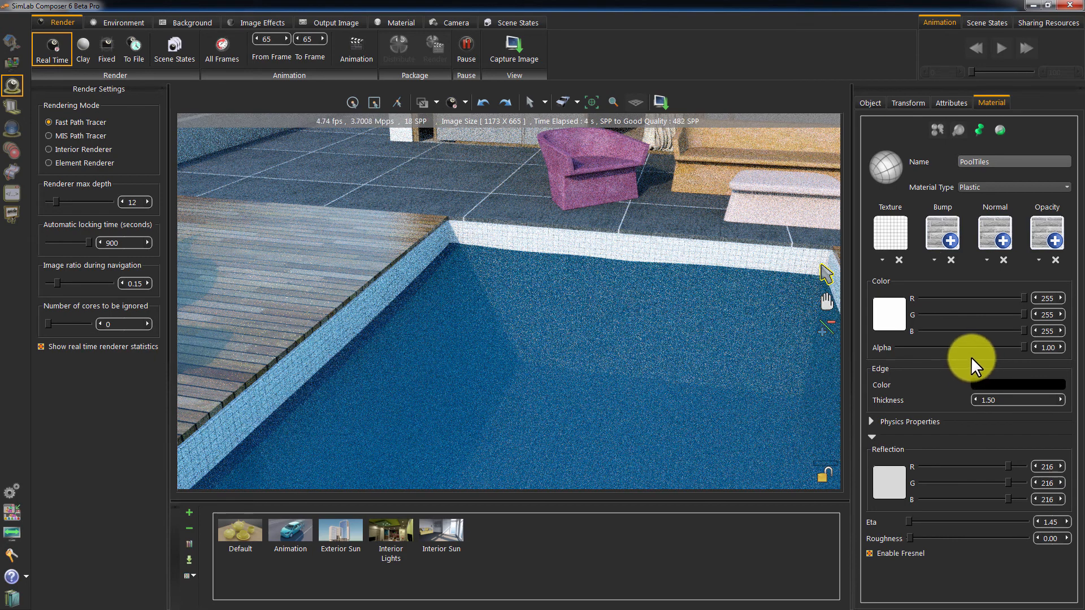
# Set the pool tiles' colour to light blue, RGB 79, 208, 255
pyautogui.click(884, 320)
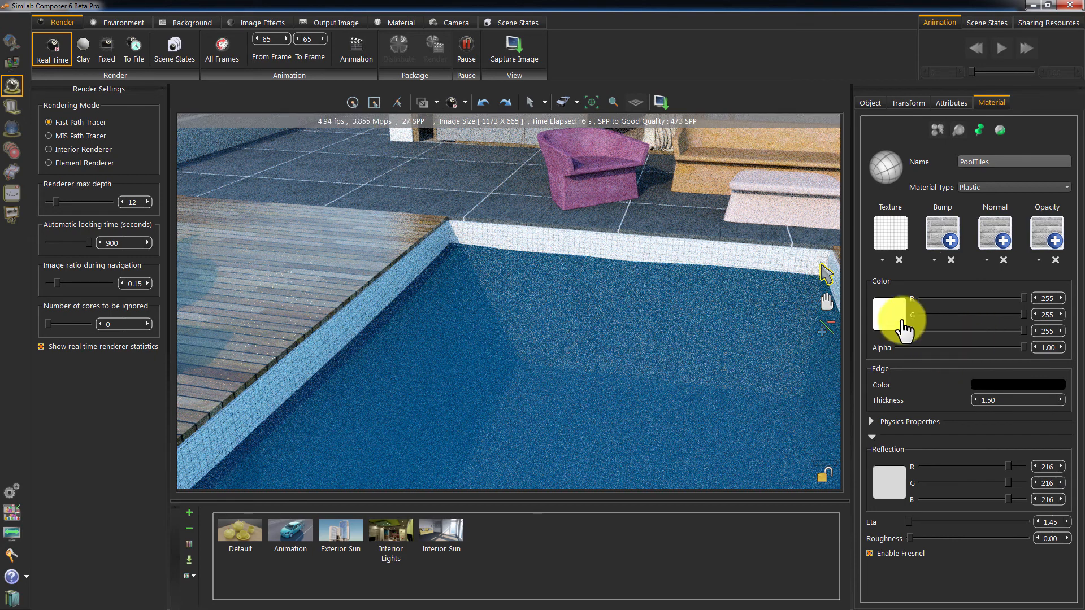
pyautogui.moveTo(578, 229); pyautogui.dragTo(597, 265)
pyautogui.click(656, 401)
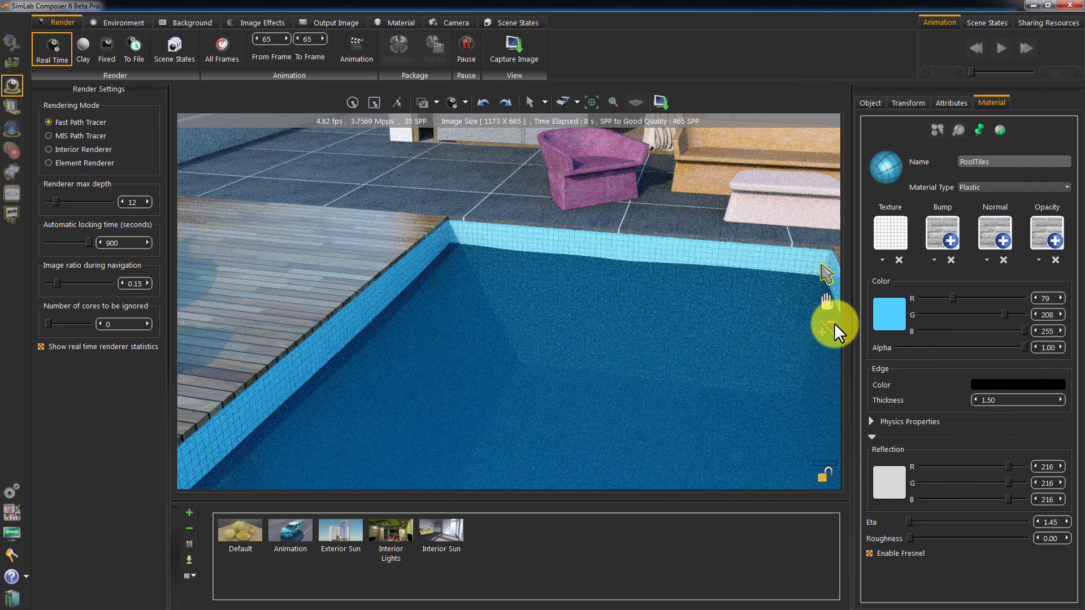
# Reuse the pool tiles' texture file Pooltiles.jpg as their bump map with a strength of 2.00
pyautogui.click(881, 260)
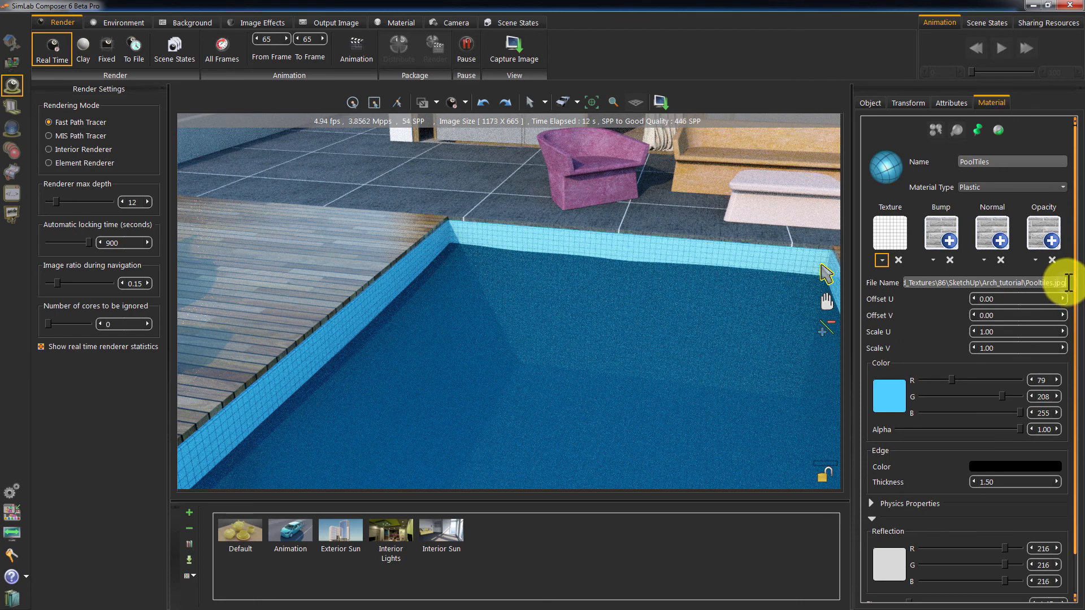
pyautogui.moveTo(1068, 283); pyautogui.dragTo(842, 287)
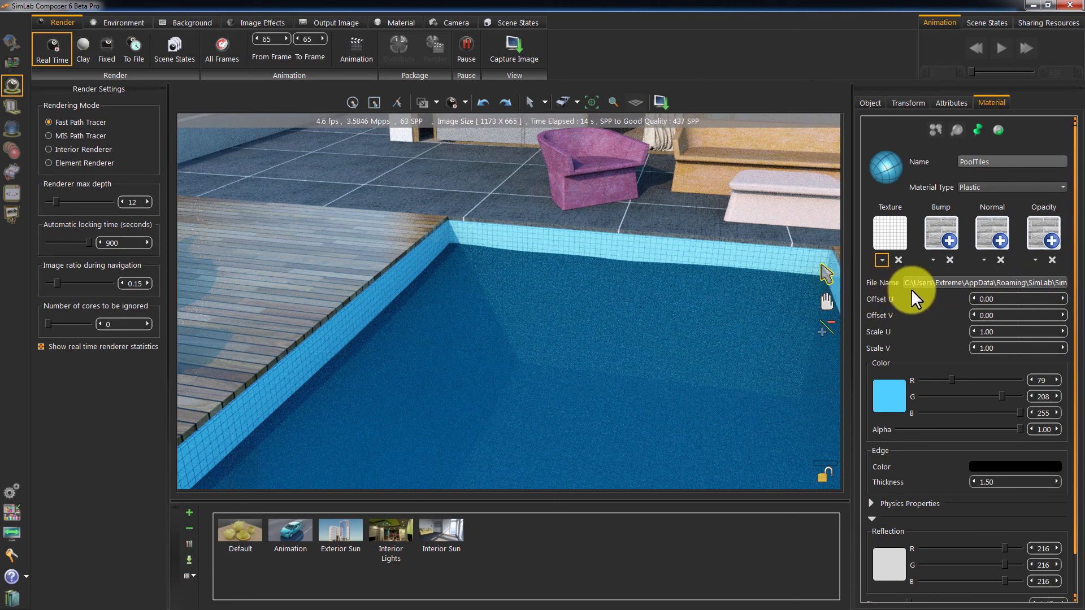
pyautogui.click(947, 281)
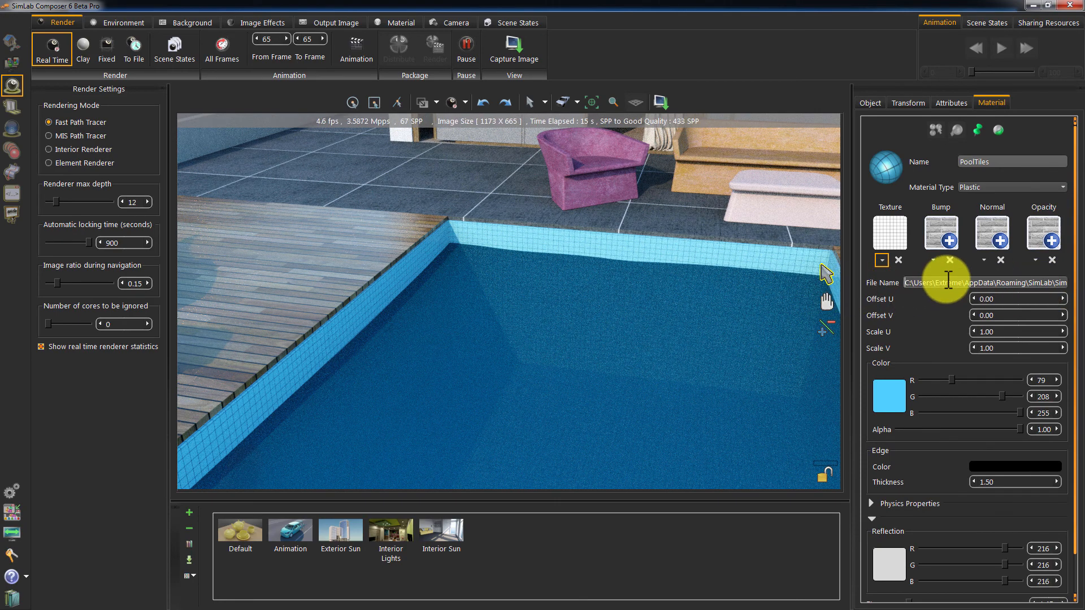
pyautogui.click(931, 259)
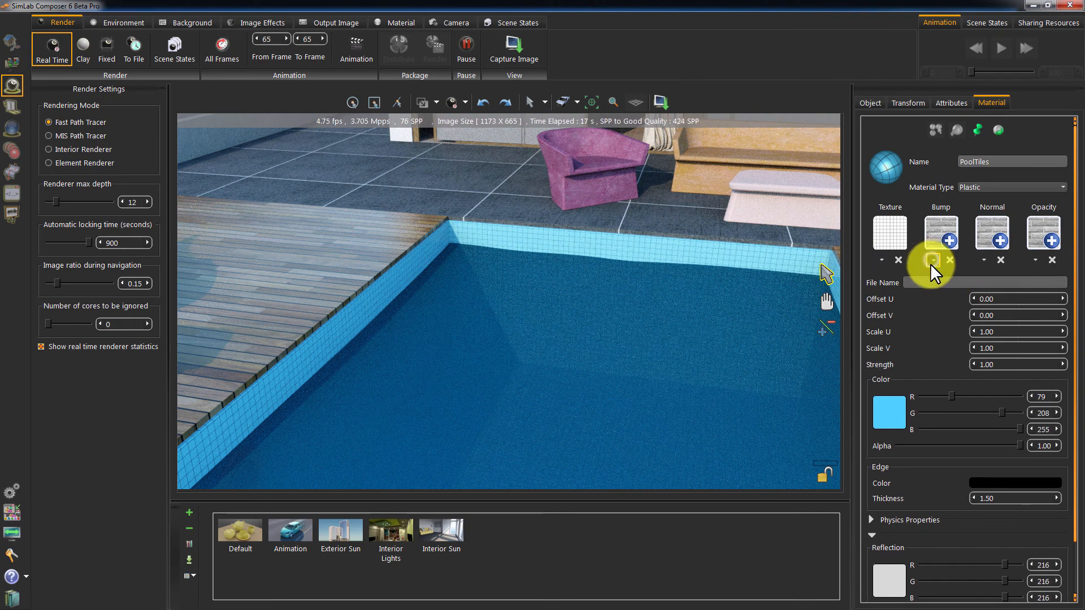
pyautogui.click(922, 281)
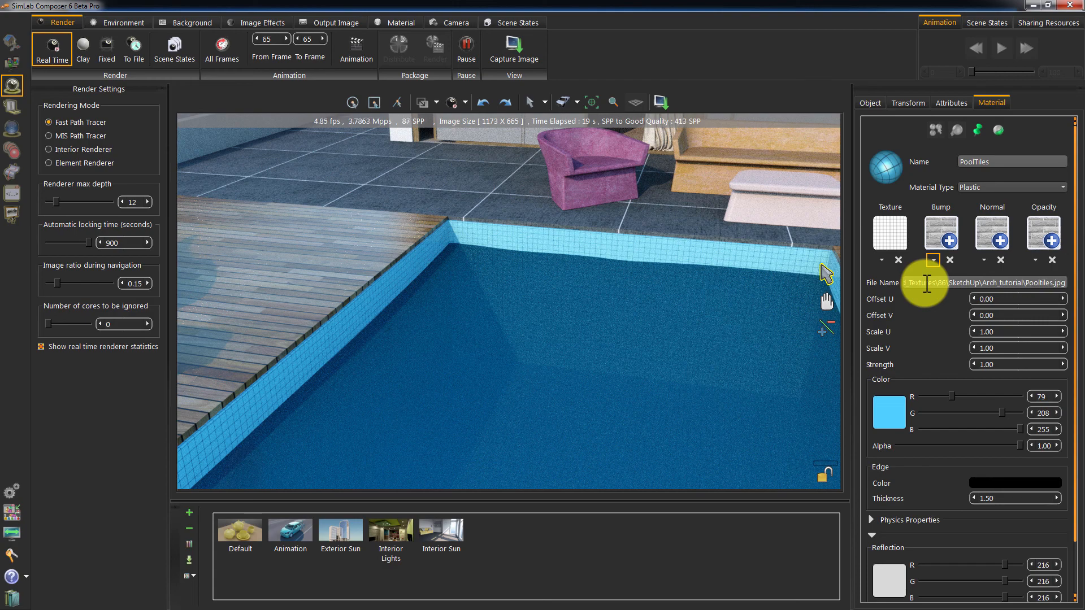
pyautogui.press('Return')
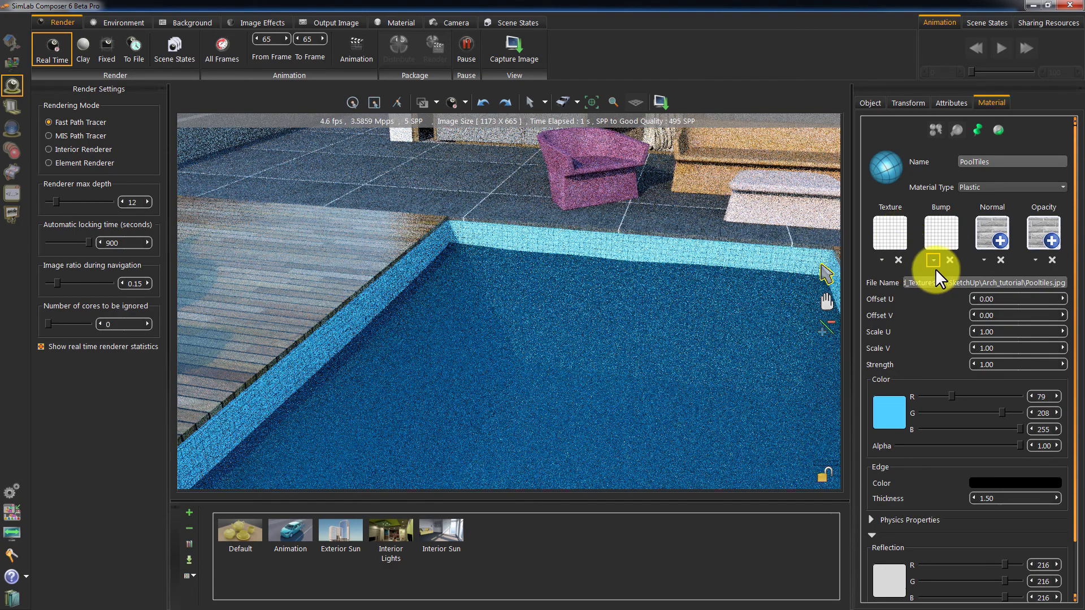
pyautogui.click(1063, 364)
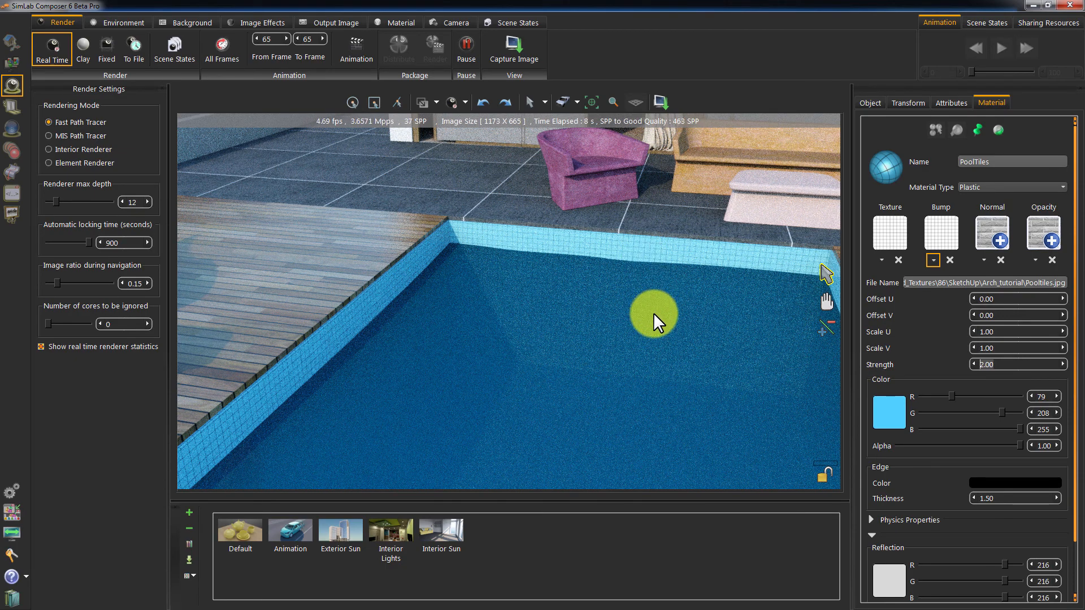
# Select the pool water surface and change its material type to Thin Glass
pyautogui.moveTo(653, 313); pyautogui.dragTo(547, 330)
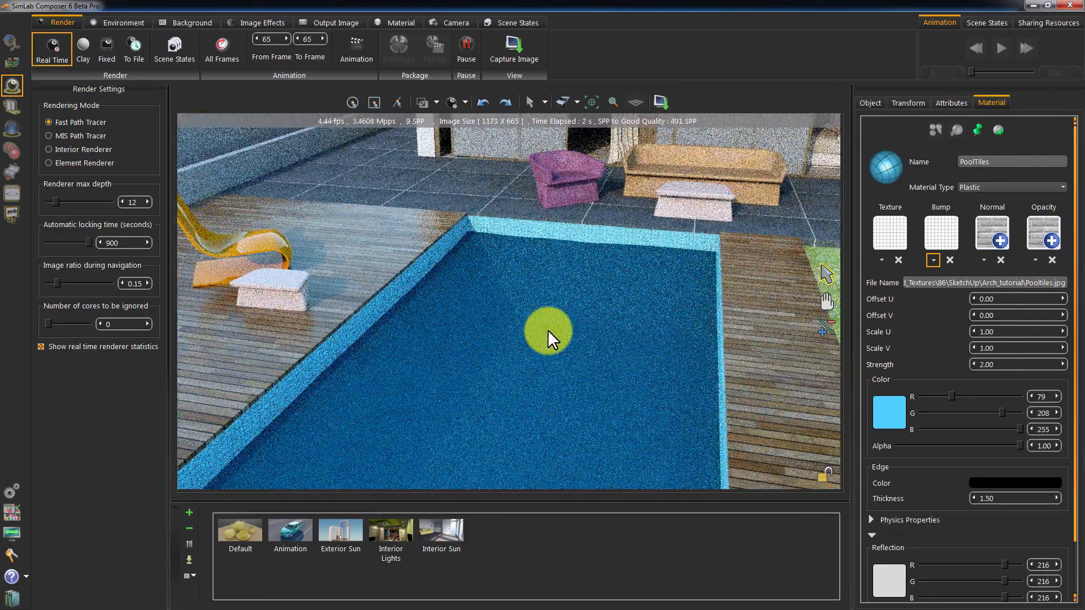
pyautogui.click(548, 330)
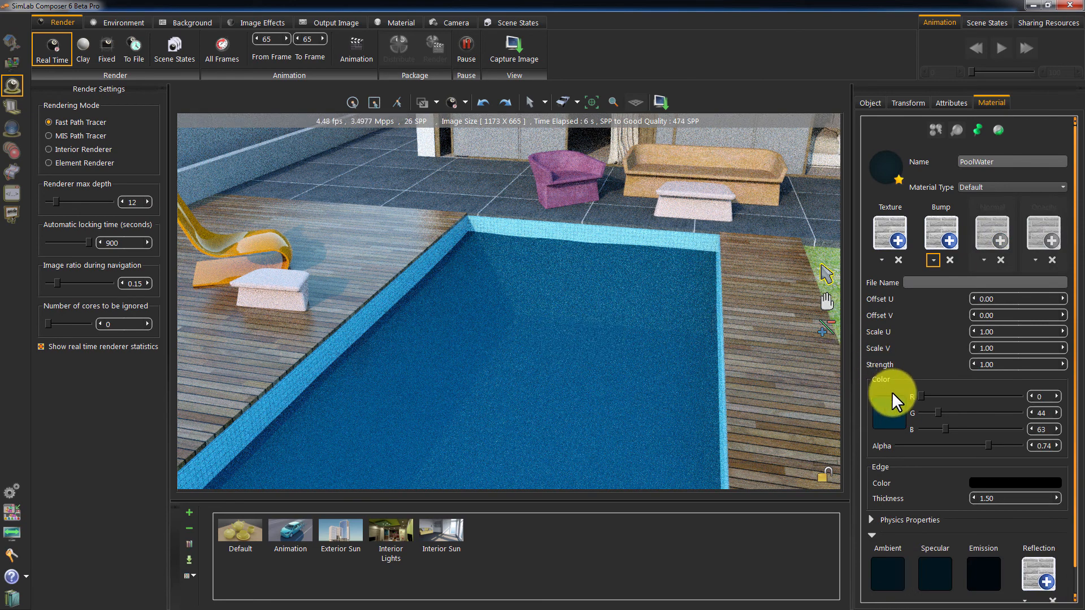
pyautogui.click(975, 189)
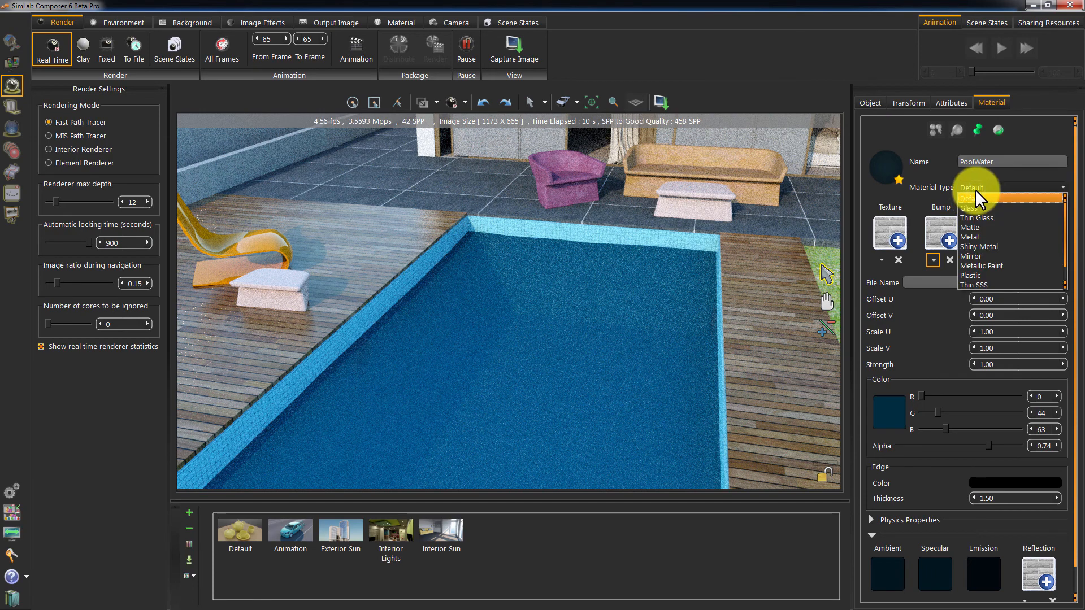
pyautogui.click(995, 217)
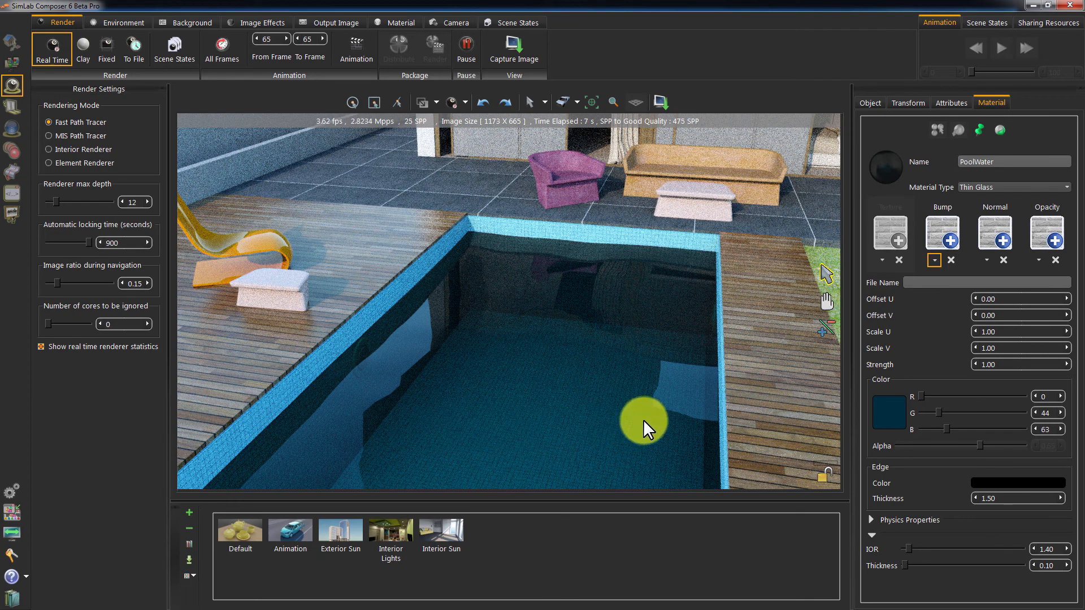
# Set the pool water's colour to RGB 0, 174, 255 and its IOR to 1.55
pyautogui.click(920, 396)
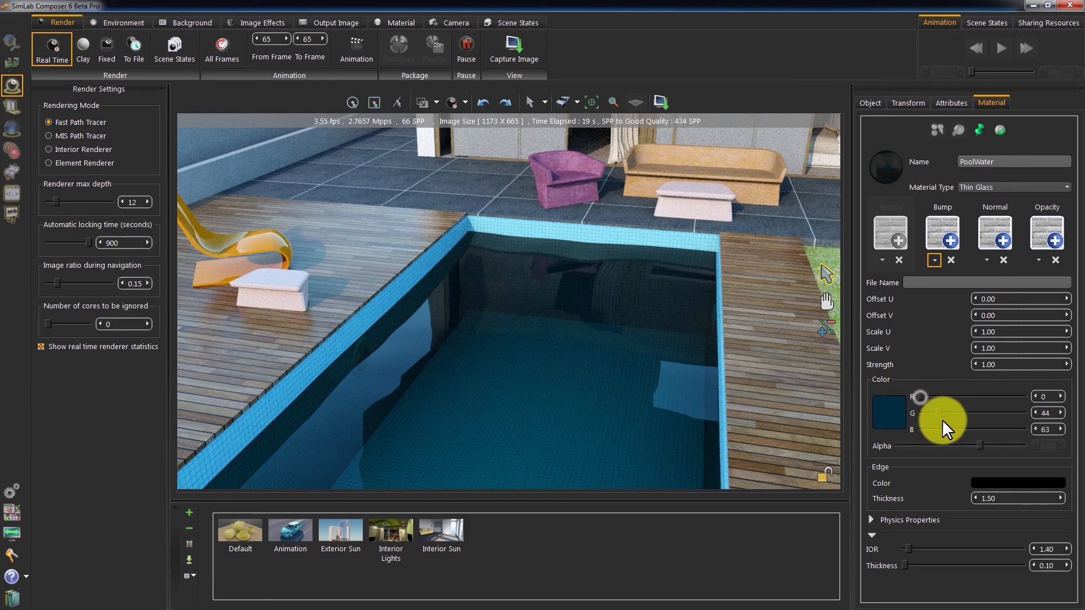
pyautogui.moveTo(940, 411); pyautogui.dragTo(1025, 432)
pyautogui.click(992, 430)
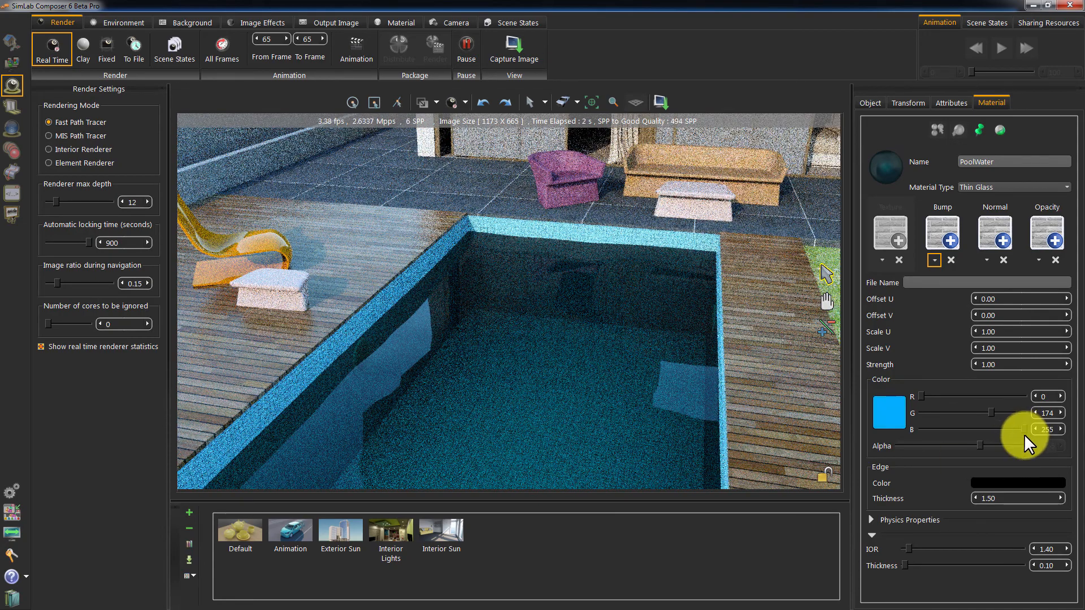
pyautogui.click(1058, 550)
pyautogui.press('BackSpace')
pyautogui.press('BackSpace')
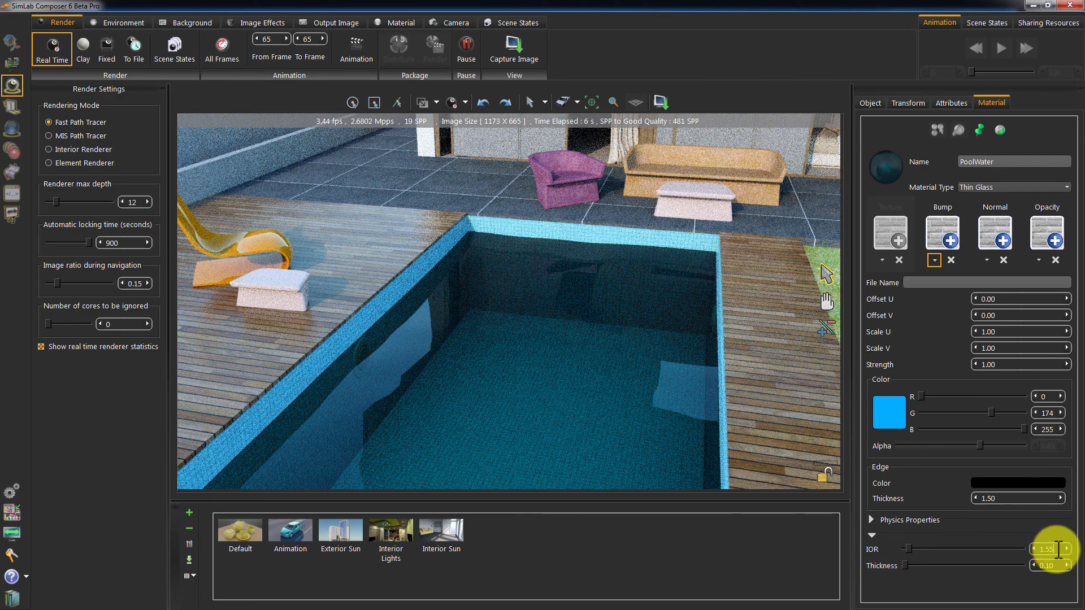
pyautogui.write('55')
pyautogui.press('Return')
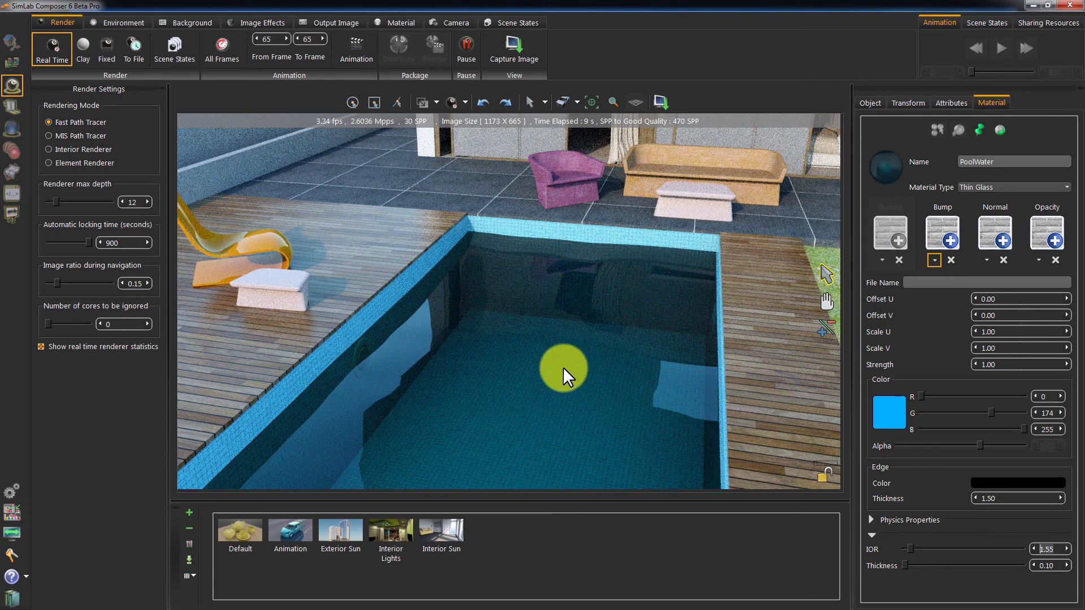
# Preview the wataropacity8.jpg image from the Textures folder and load it as the pool water's bump map
pyautogui.click(933, 231)
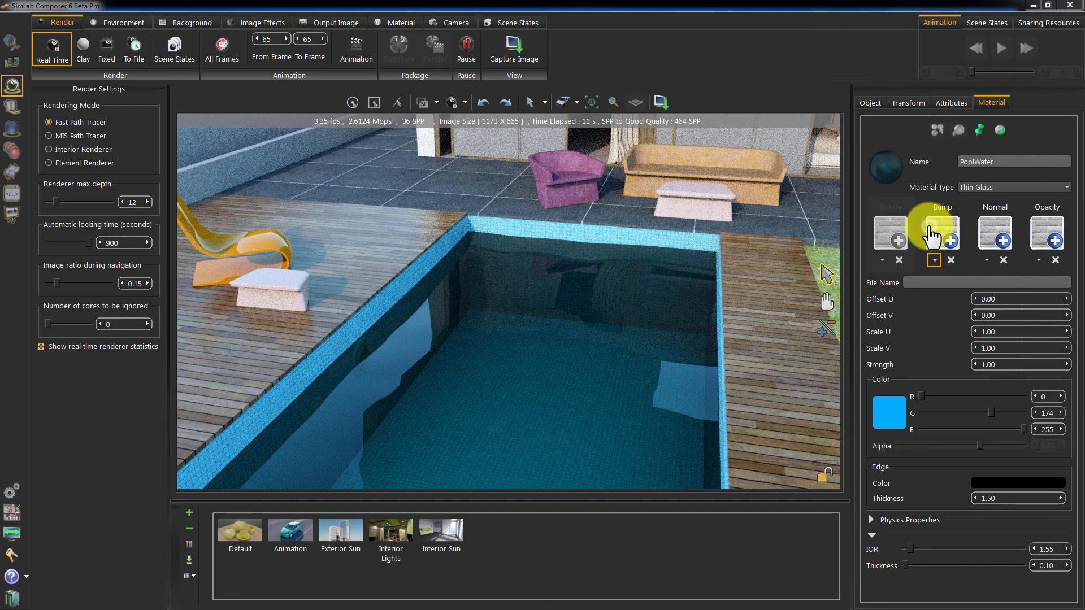
pyautogui.doubleClick(384, 248)
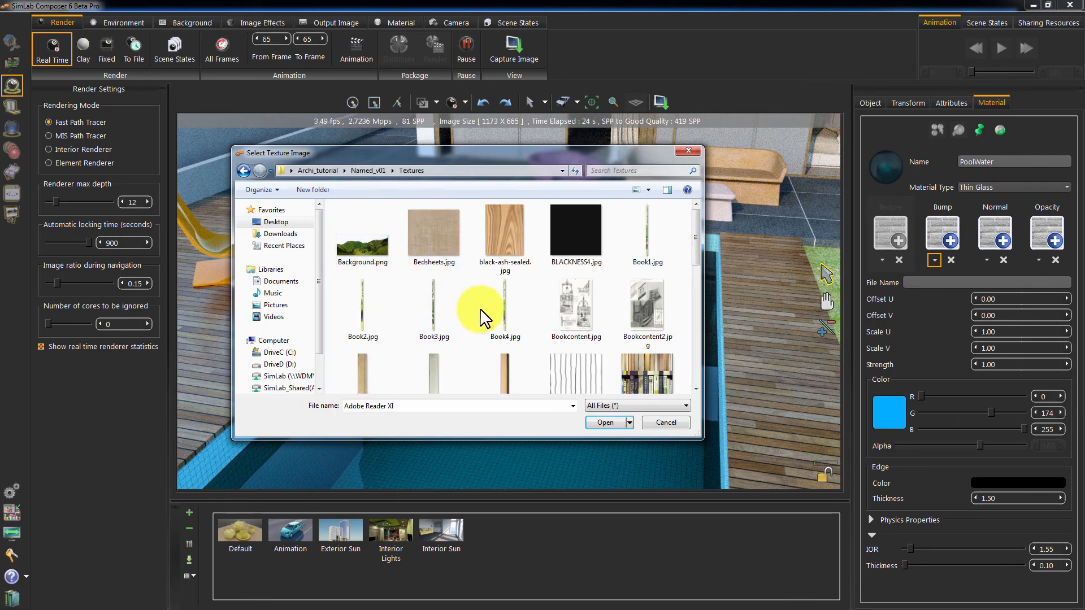
pyautogui.click(484, 310)
pyautogui.scroll(-10, 484, 309)
pyautogui.click(452, 308)
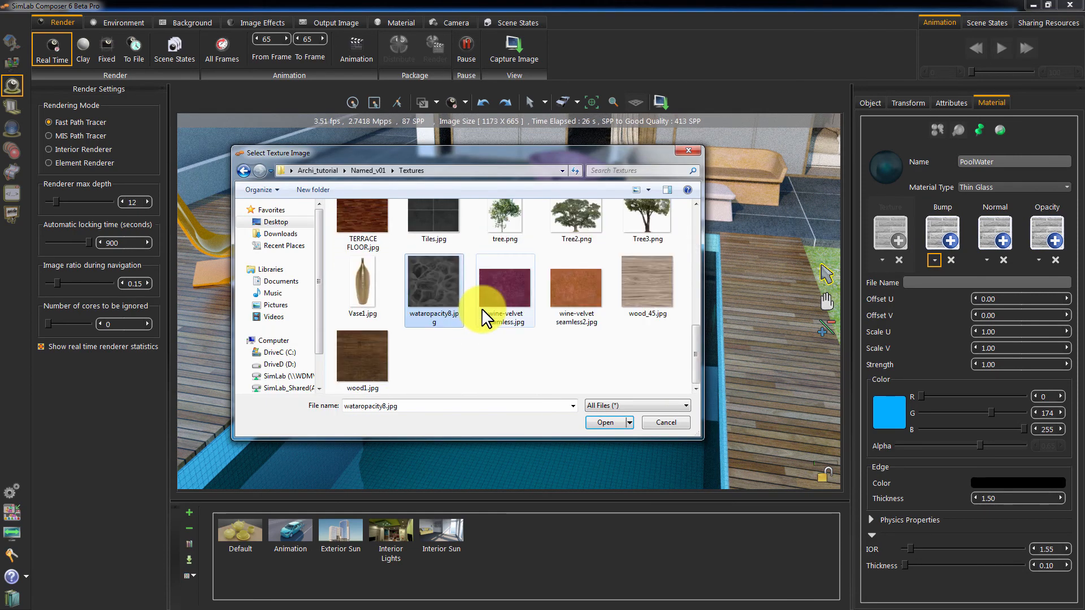
pyautogui.rightClick(426, 280)
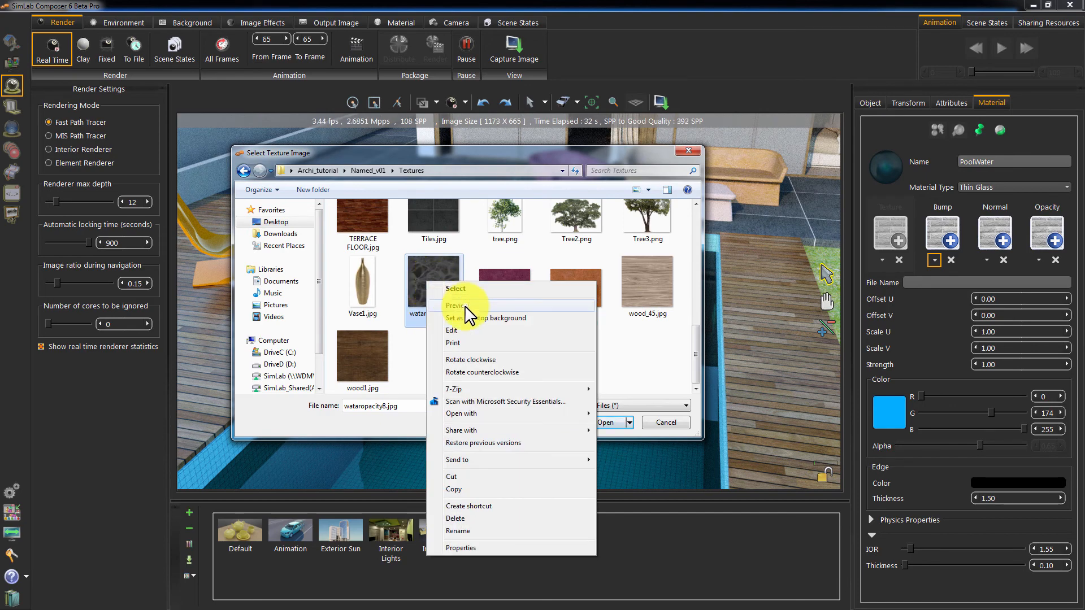
pyautogui.click(466, 289)
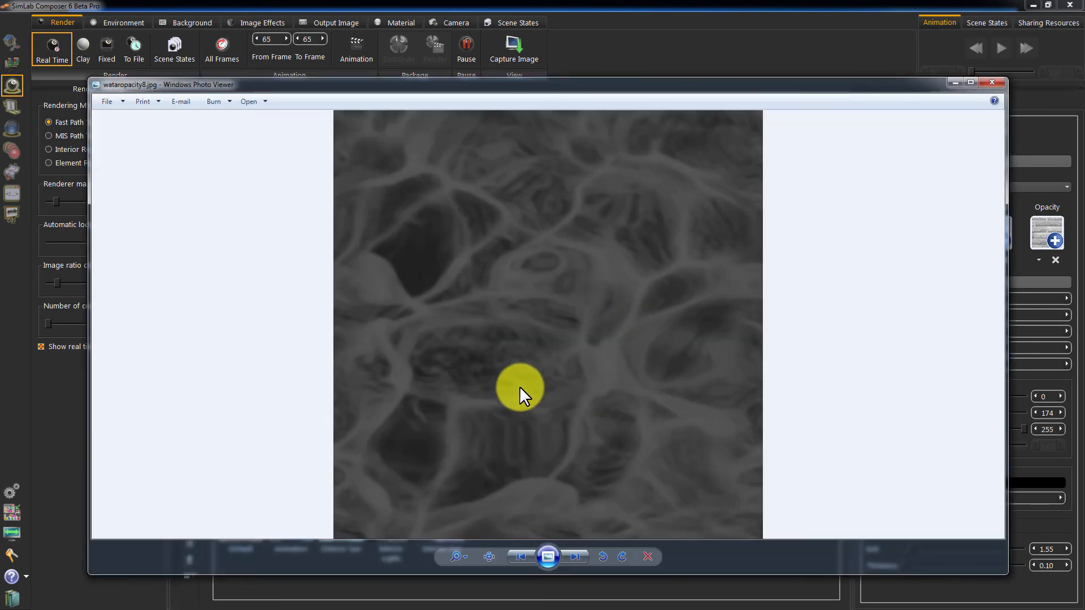
pyautogui.click(992, 83)
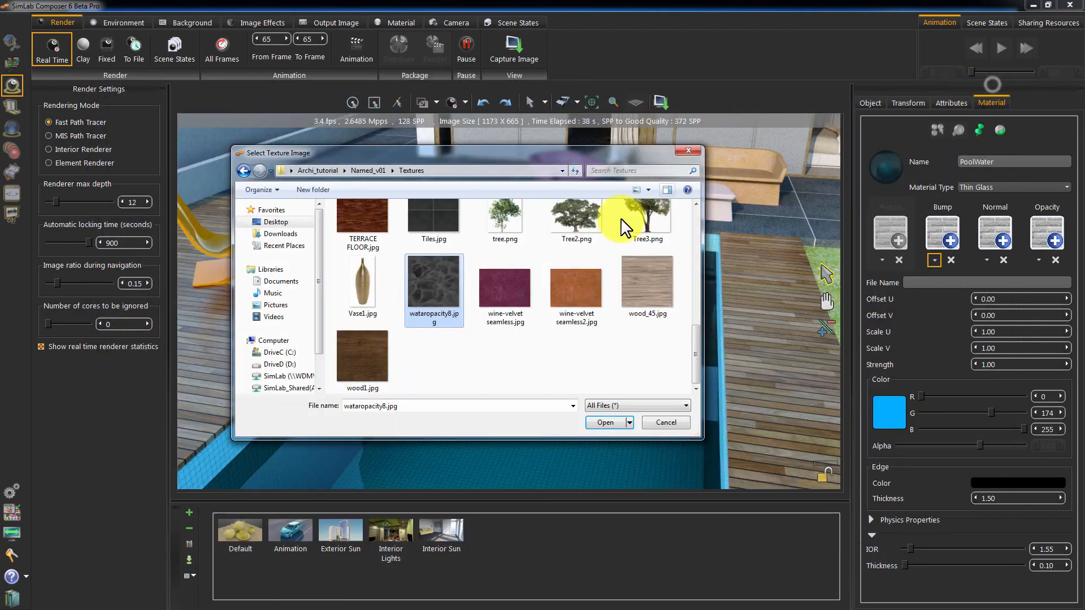
pyautogui.doubleClick(428, 294)
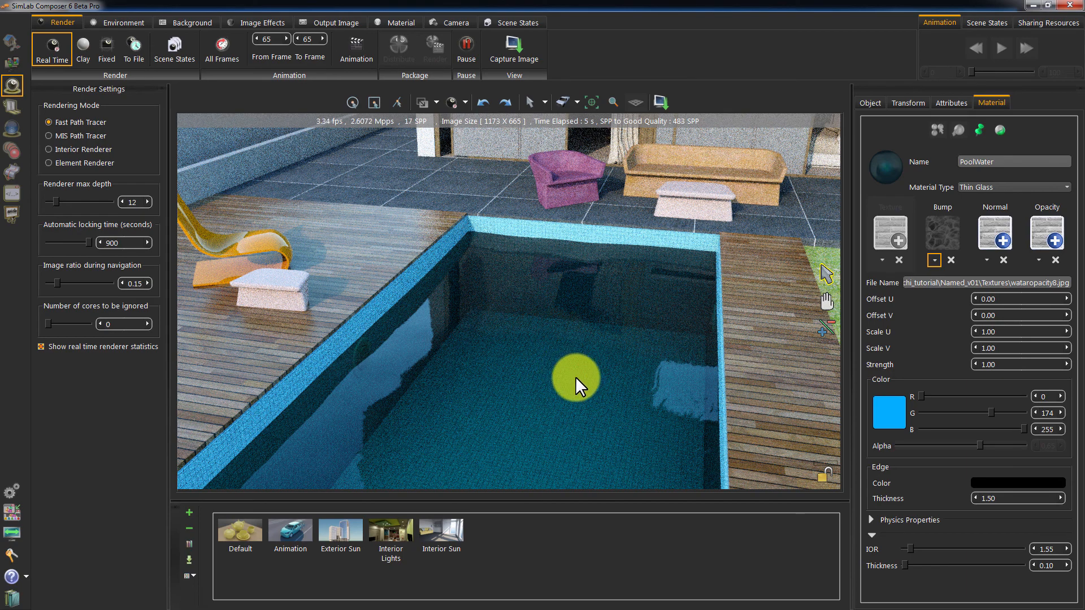
# Set the pool water's bump strength to 3.00 and inspect the ripples on its surface
pyautogui.moveTo(584, 374); pyautogui.dragTo(595, 371)
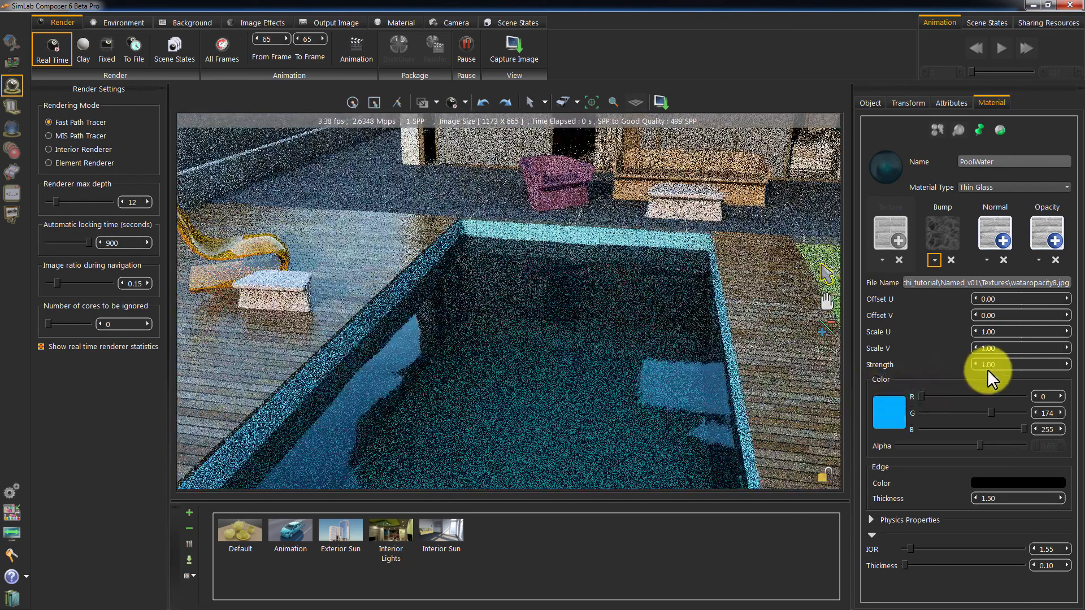
pyautogui.click(1066, 365)
pyautogui.click(1066, 365)
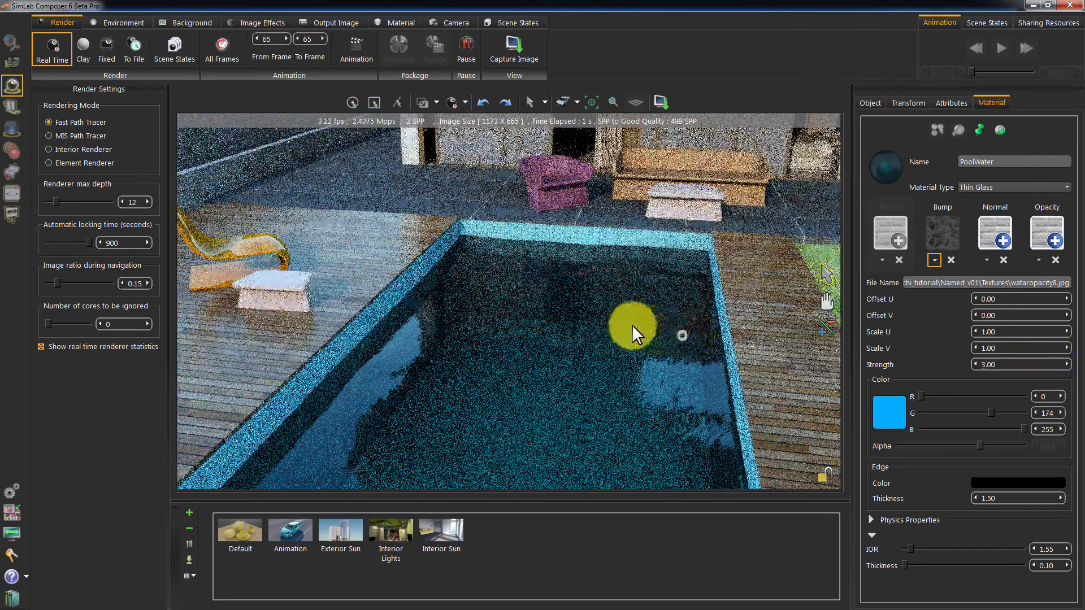
pyautogui.moveTo(632, 325); pyautogui.dragTo(604, 316)
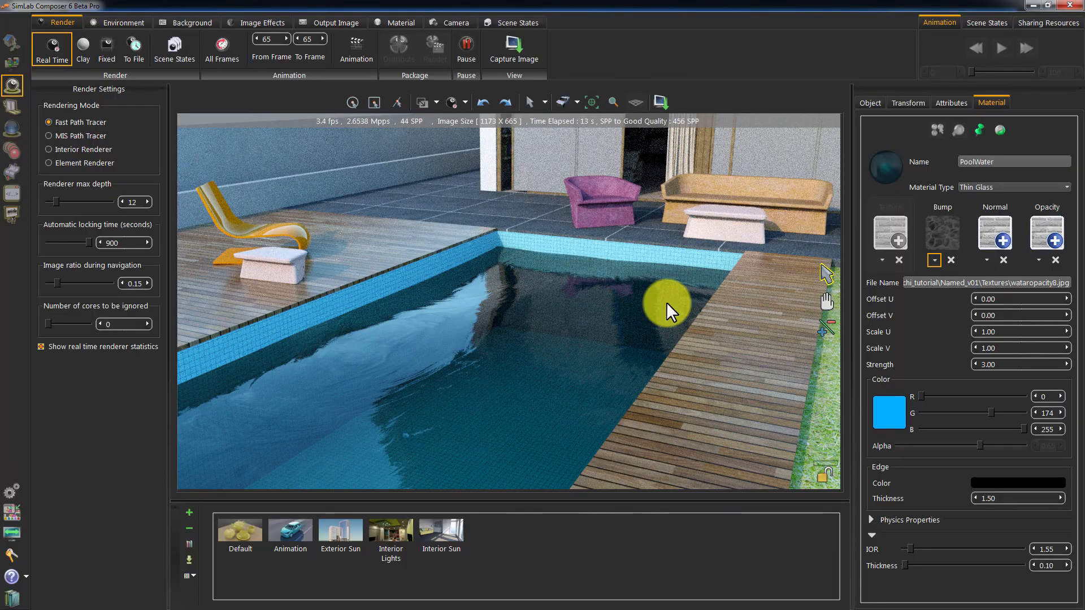
# Select the purple armchair beside the pool and change its velvet material type to Matte
pyautogui.moveTo(666, 302); pyautogui.dragTo(530, 321)
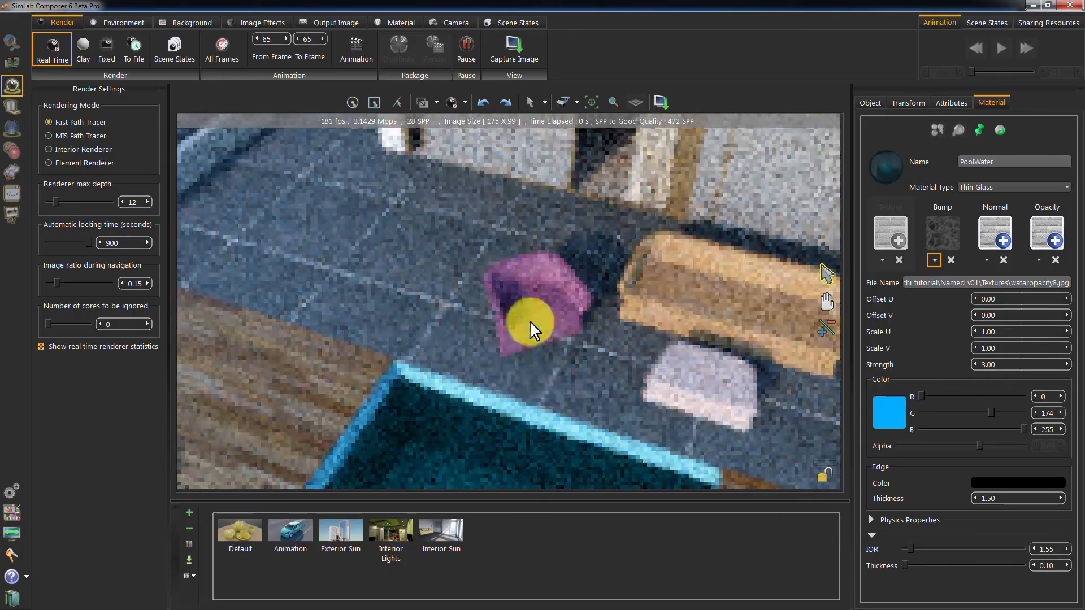
pyautogui.click(530, 321)
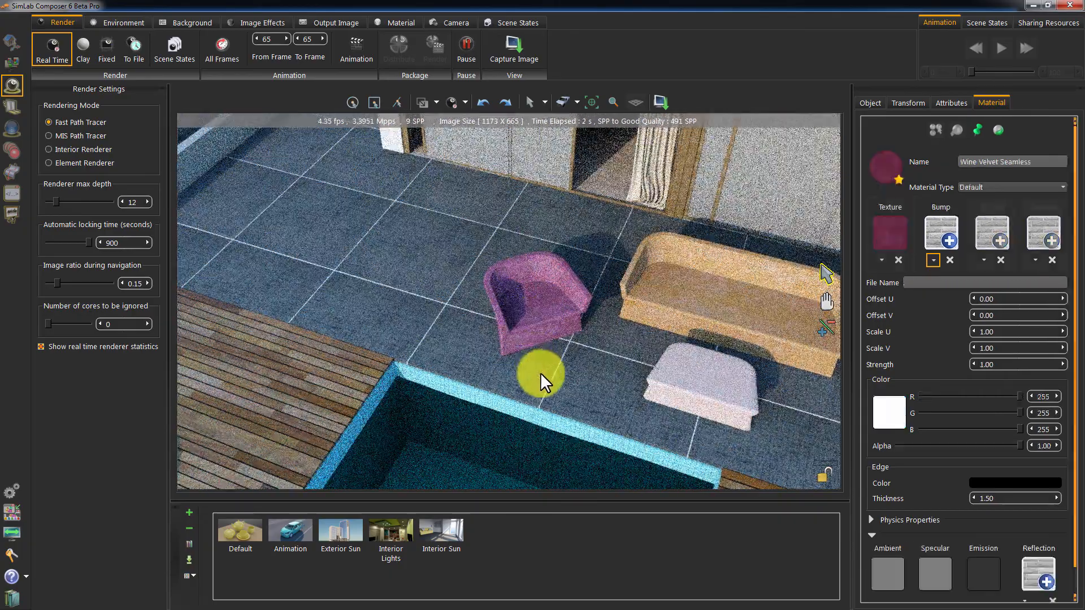
pyautogui.moveTo(540, 372); pyautogui.dragTo(566, 339)
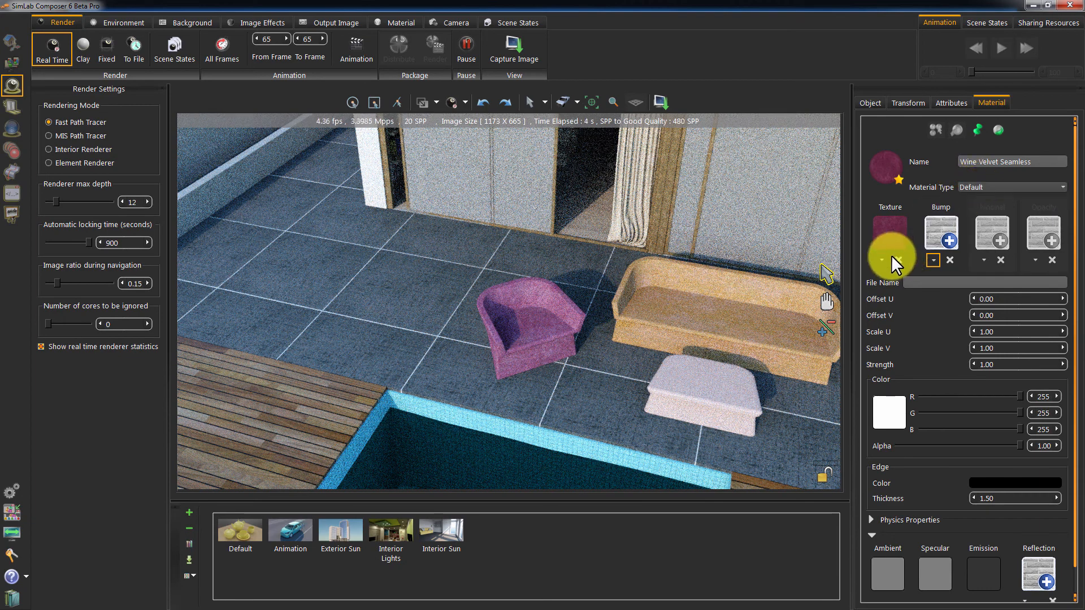
pyautogui.click(984, 191)
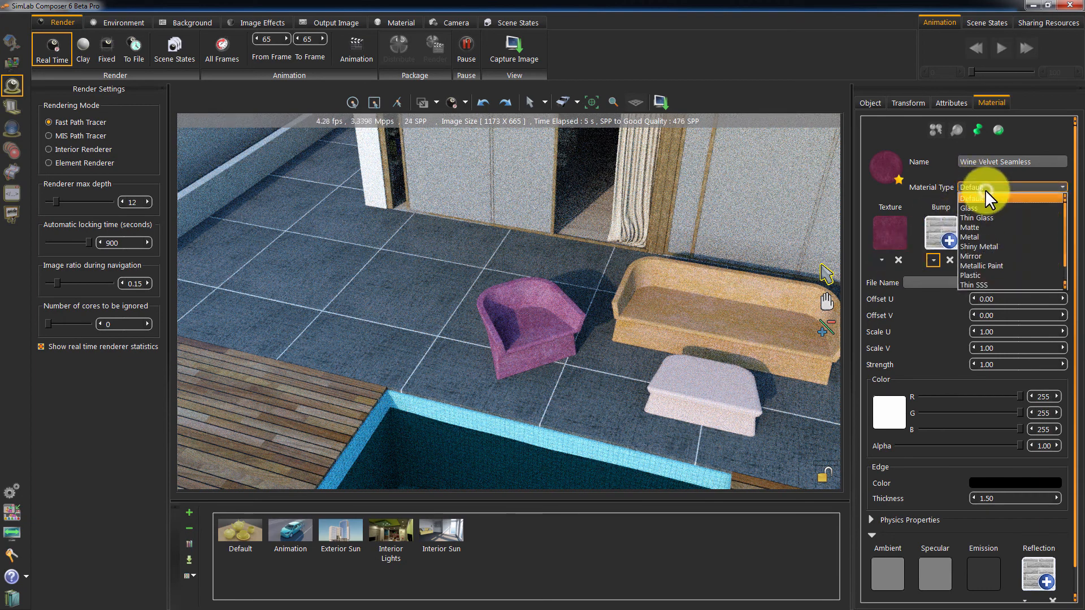
pyautogui.click(979, 222)
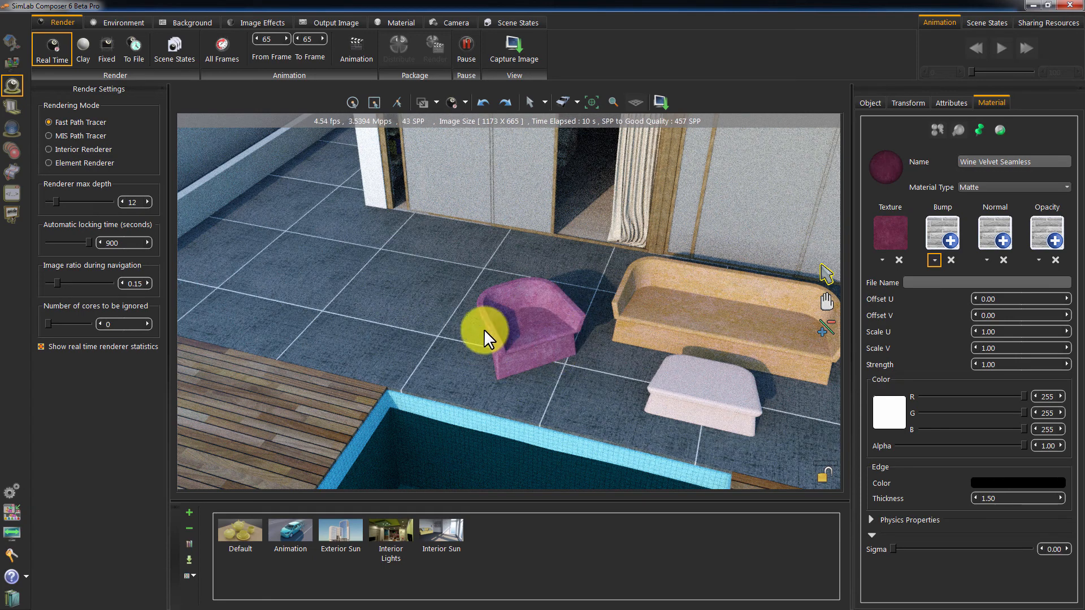
# Recolour the armchair's velvet material blue with RGB 41, 255, 255
pyautogui.click(895, 415)
pyautogui.moveTo(576, 246); pyautogui.dragTo(582, 234)
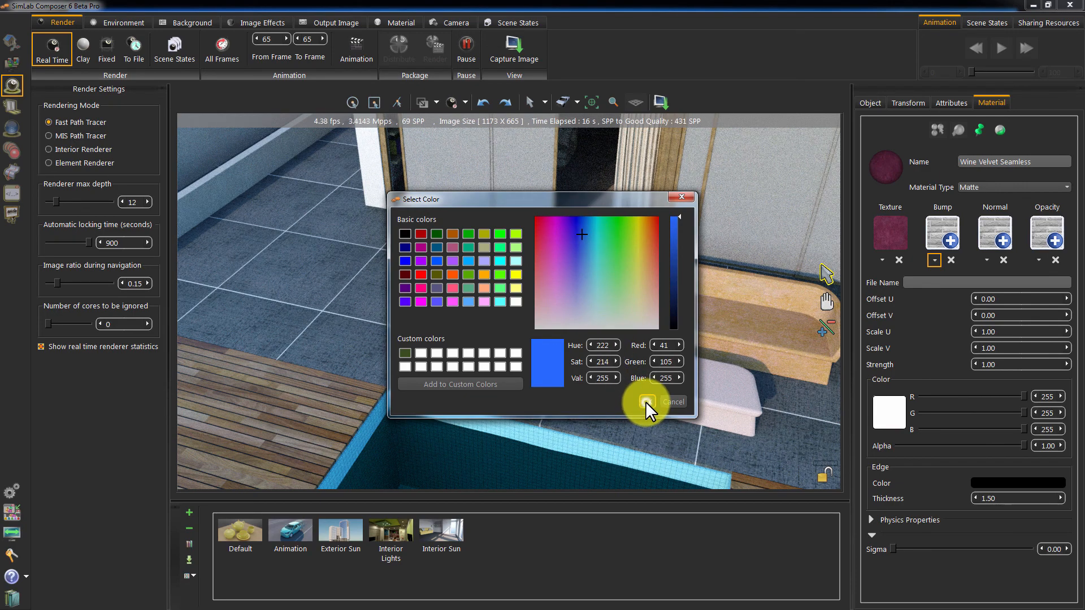
pyautogui.click(647, 402)
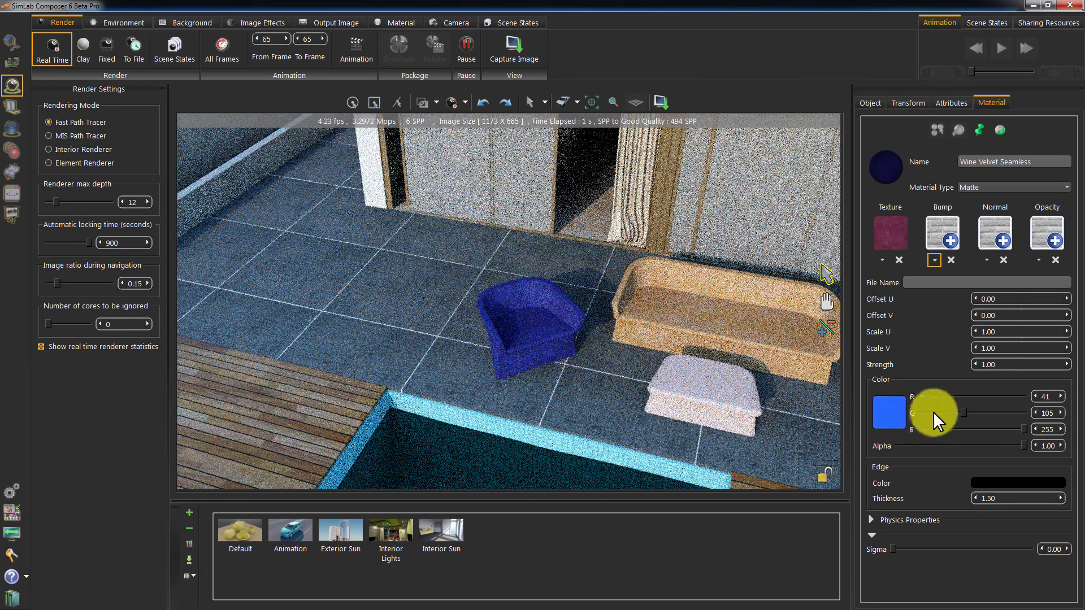
pyautogui.moveTo(963, 412); pyautogui.dragTo(1026, 409)
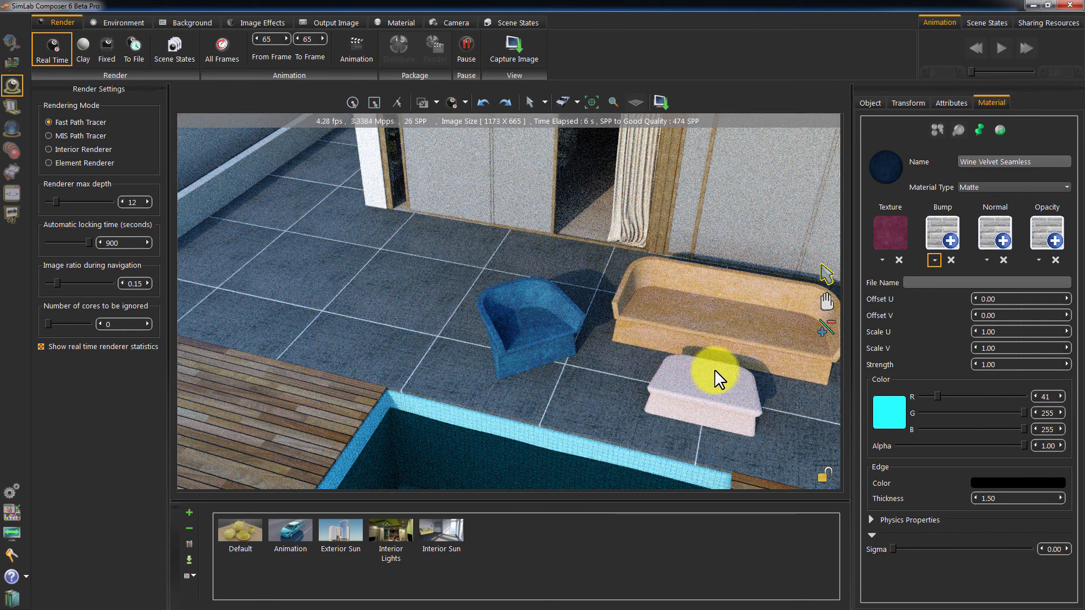
# Change the outdoor sofa's material type to Matte and set its colour to orange, RGB 255, 167, 113
pyautogui.moveTo(713, 368); pyautogui.dragTo(688, 277, button='middle')
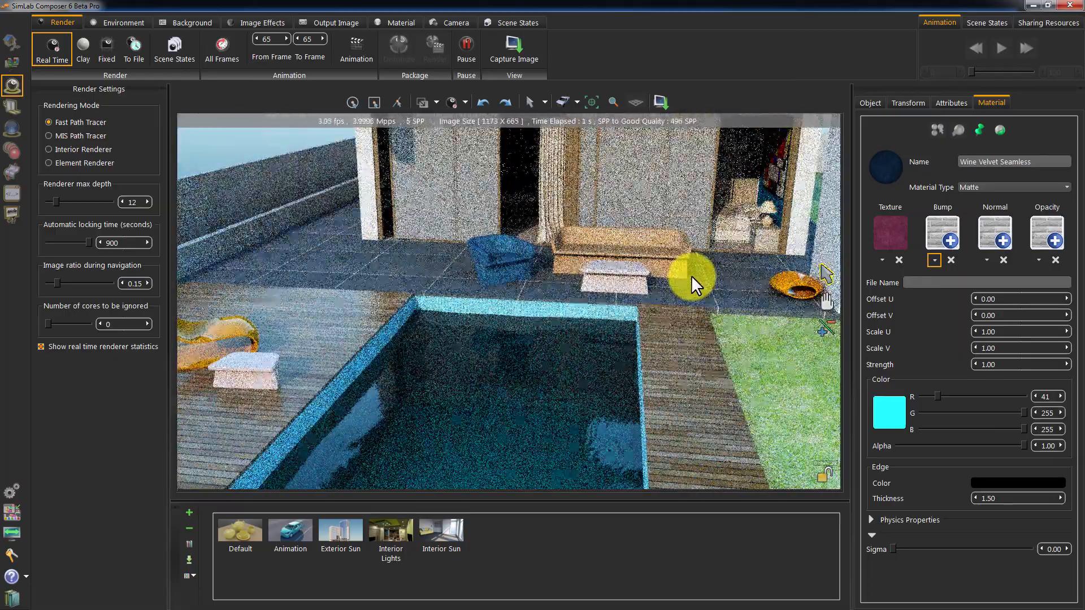
pyautogui.click(643, 241)
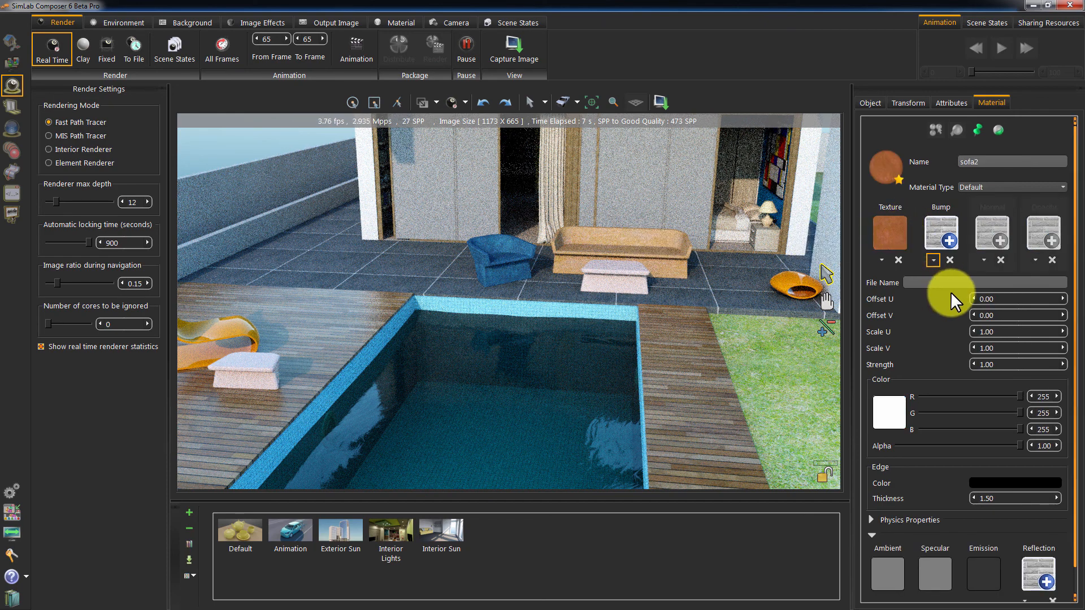
pyautogui.click(982, 187)
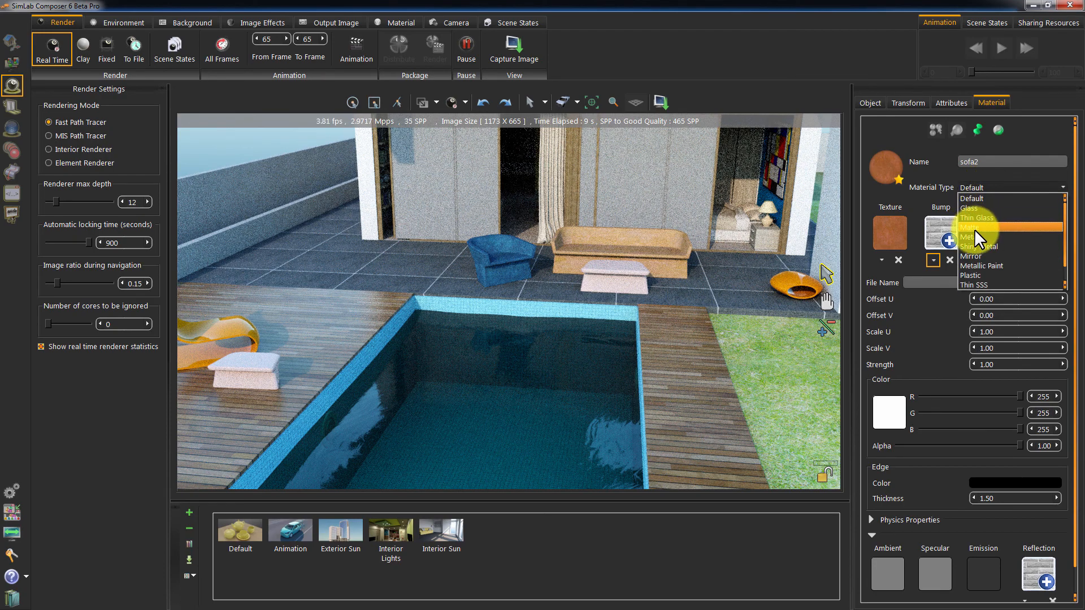
pyautogui.click(974, 227)
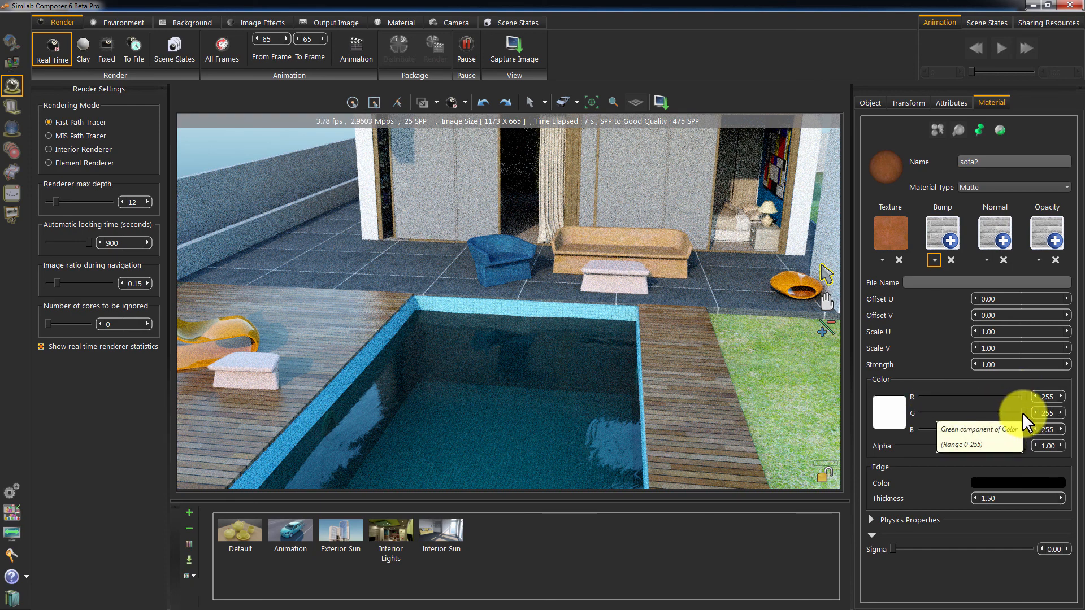
pyautogui.moveTo(1022, 412); pyautogui.dragTo(985, 412)
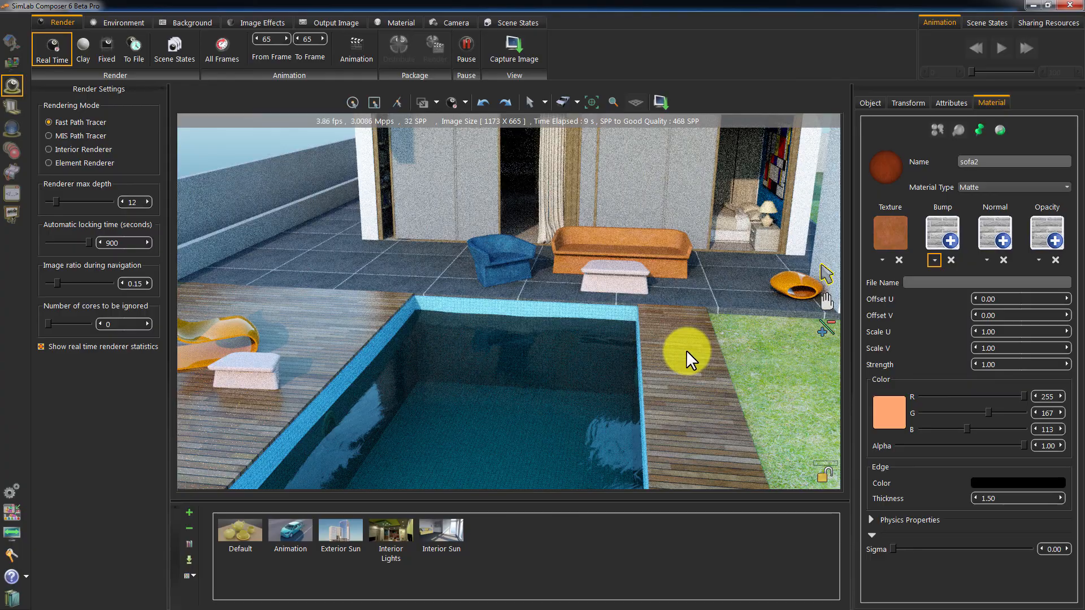
# Select the terrace floor tiles and change their material type to Plastic
pyautogui.moveTo(671, 346); pyautogui.dragTo(425, 306, button='middle')
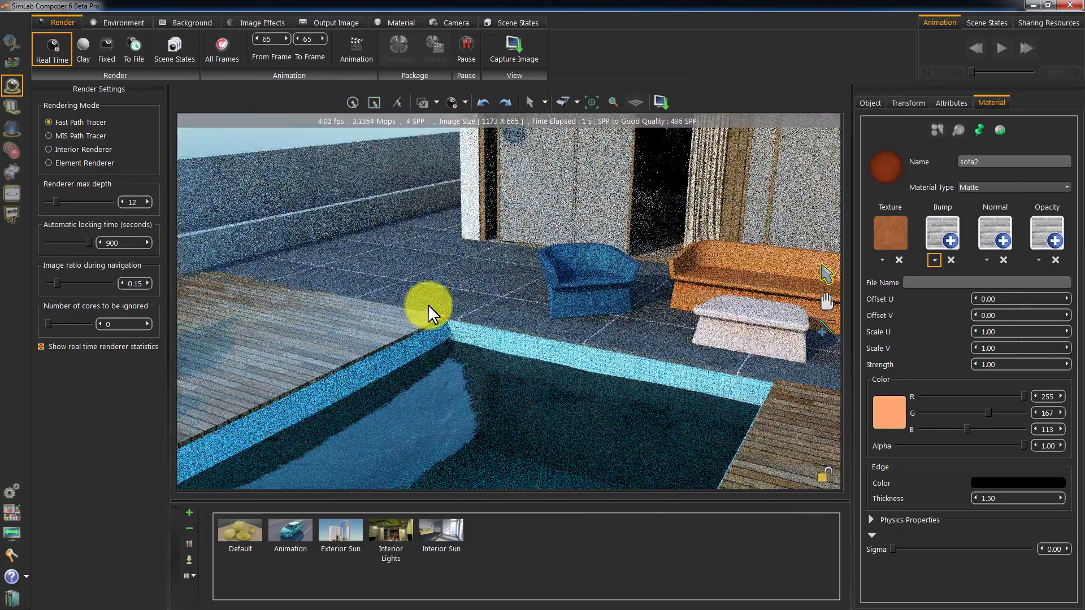
pyautogui.click(440, 294)
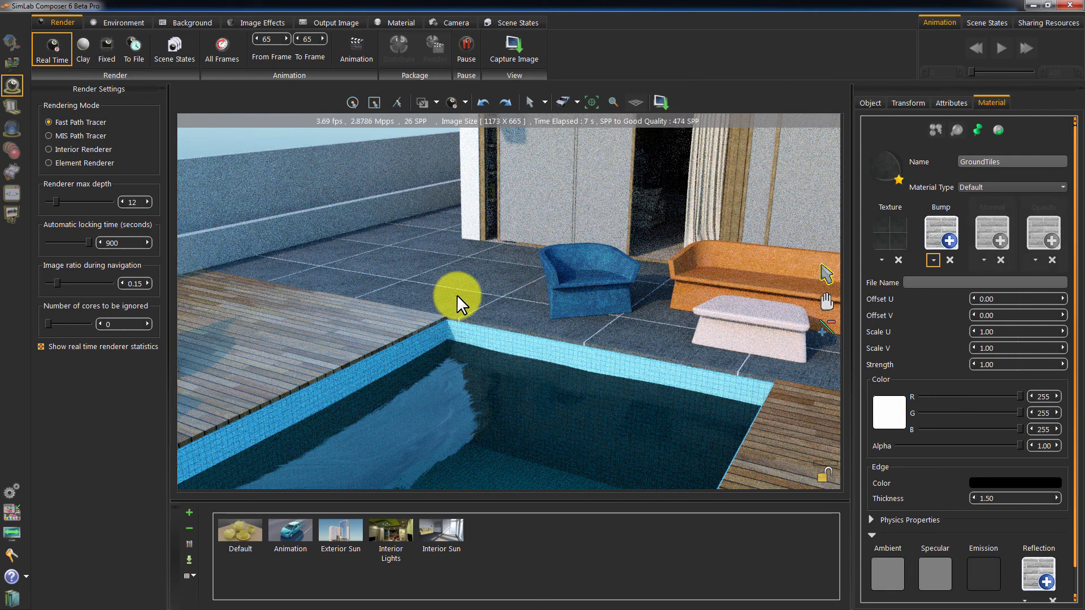
pyautogui.click(975, 188)
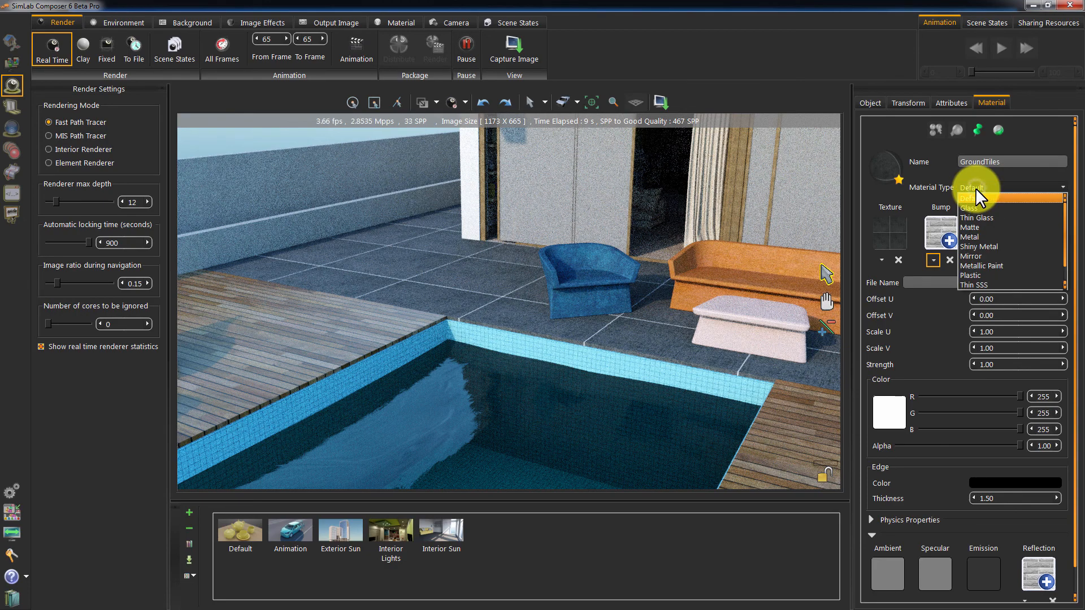
pyautogui.click(965, 273)
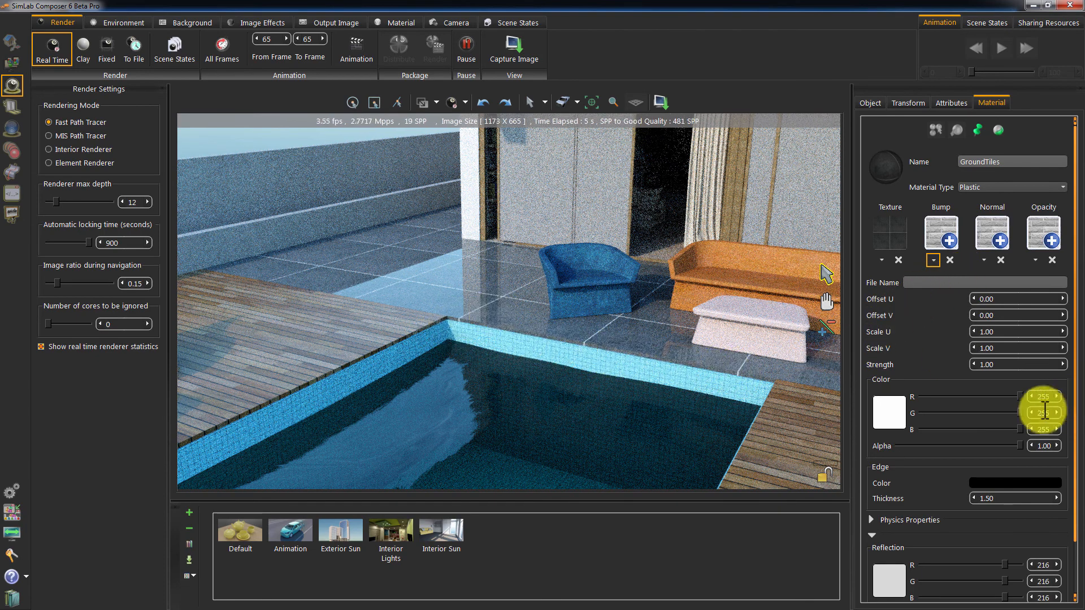
# Set the ground tiles' Eta to 2.10 and their roughness to 0.44
pyautogui.moveTo(1074, 418); pyautogui.dragTo(1072, 505)
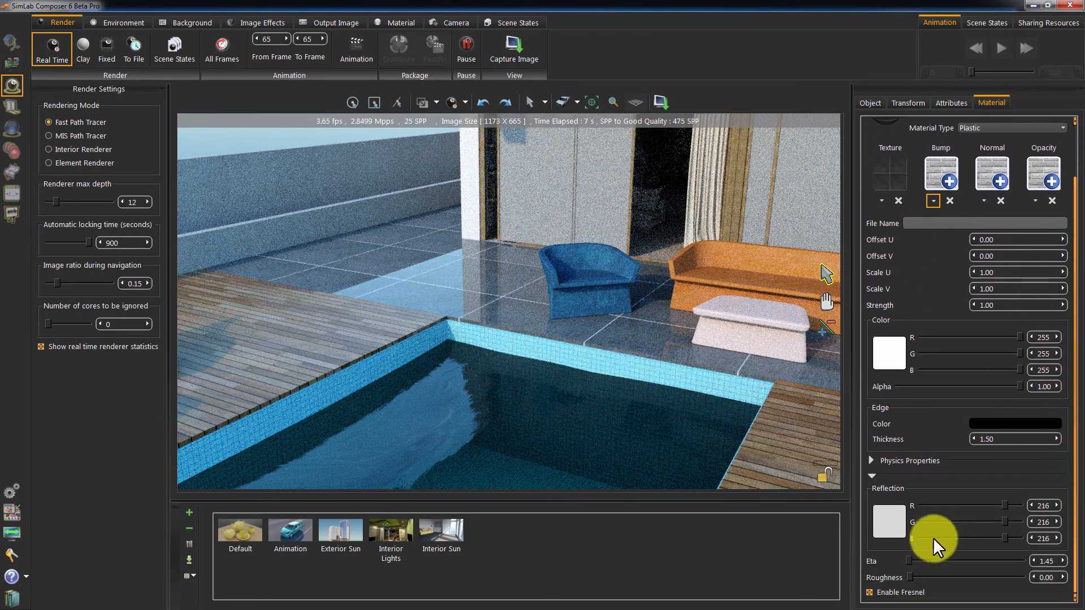
pyautogui.click(910, 559)
pyautogui.moveTo(918, 557); pyautogui.dragTo(924, 558)
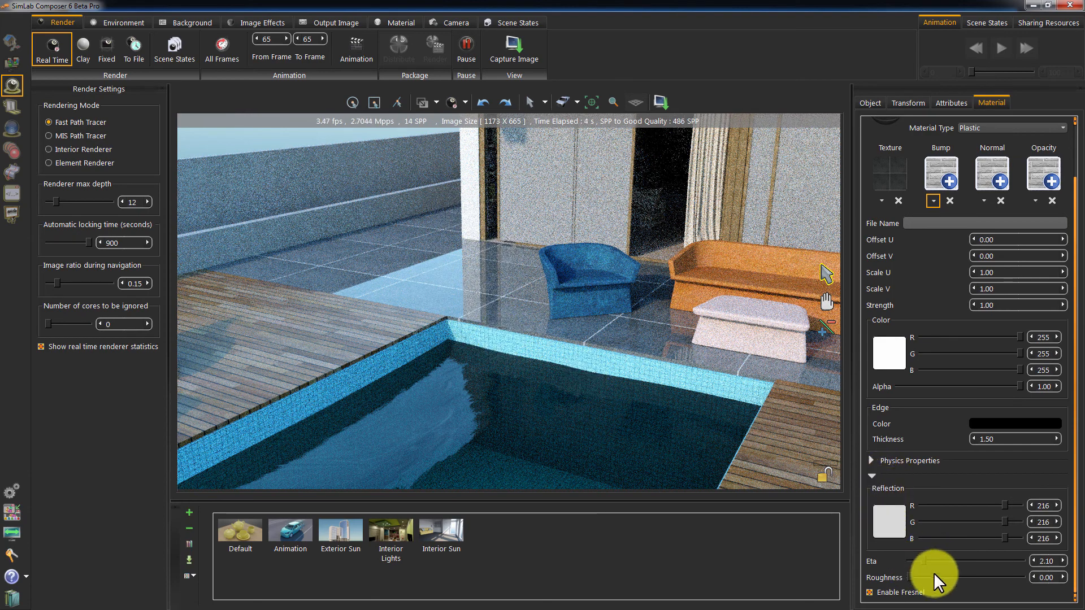
pyautogui.moveTo(911, 575); pyautogui.dragTo(961, 577)
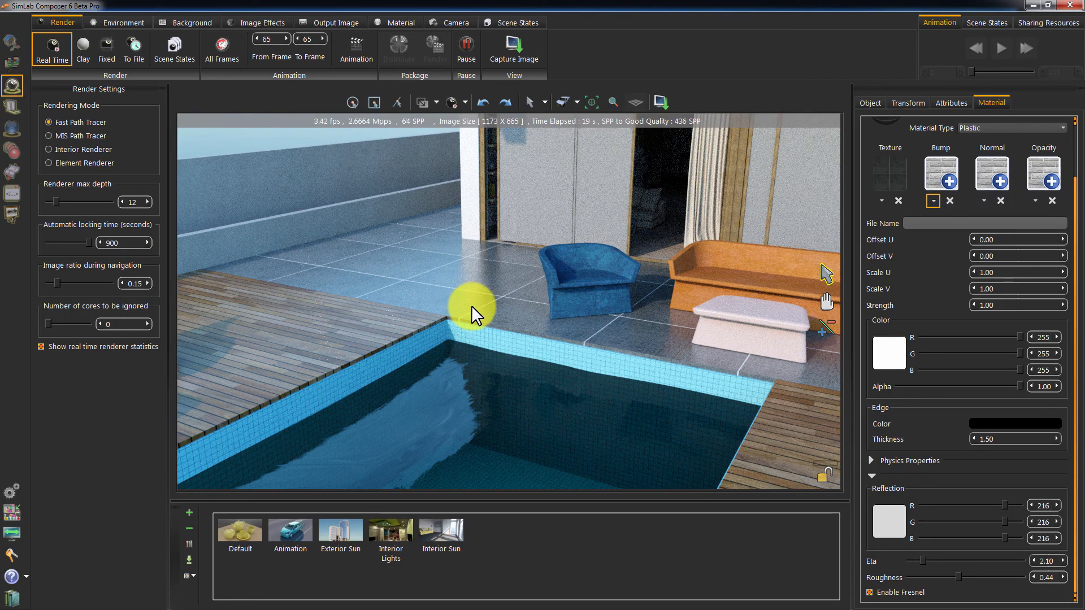
# Switch from the render settings to the scene-building tools and open the list of all scene materials beside the house facade
pyautogui.moveTo(547, 338); pyautogui.dragTo(606, 299)
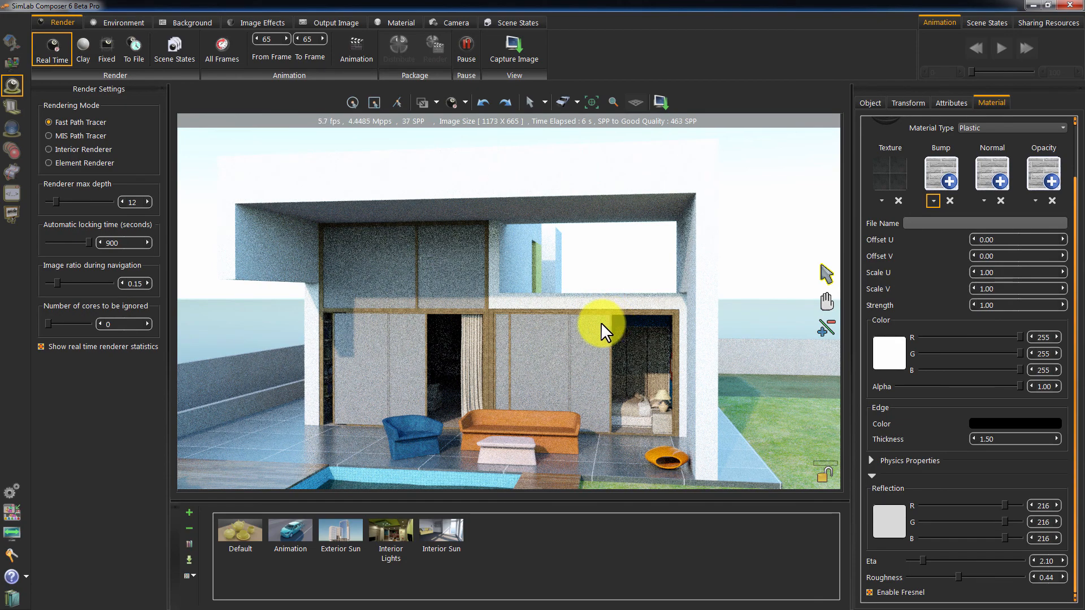
pyautogui.moveTo(605, 356); pyautogui.dragTo(543, 326)
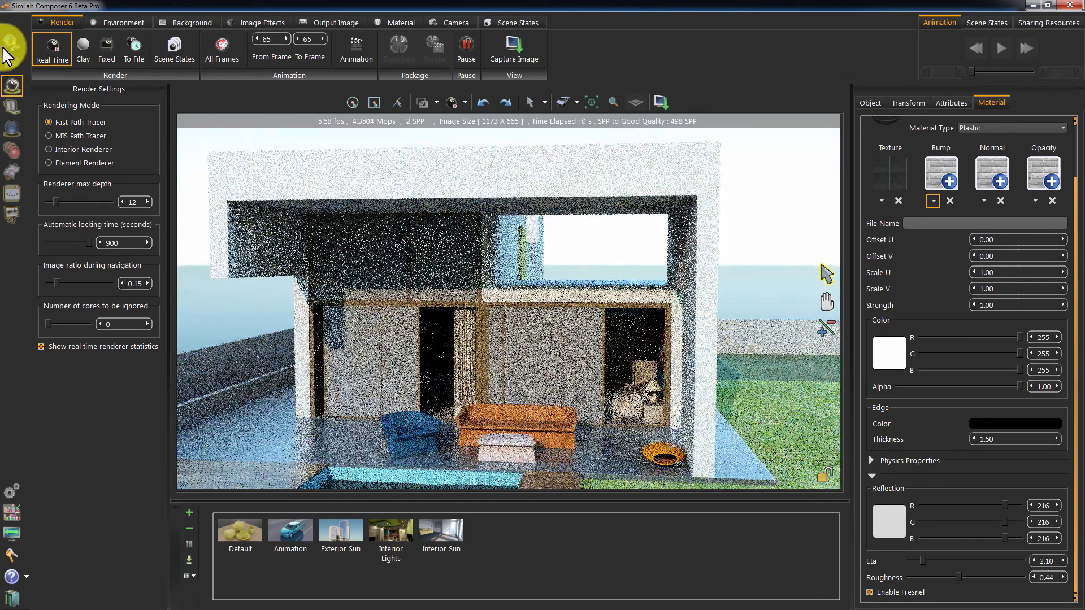
pyautogui.click(12, 43)
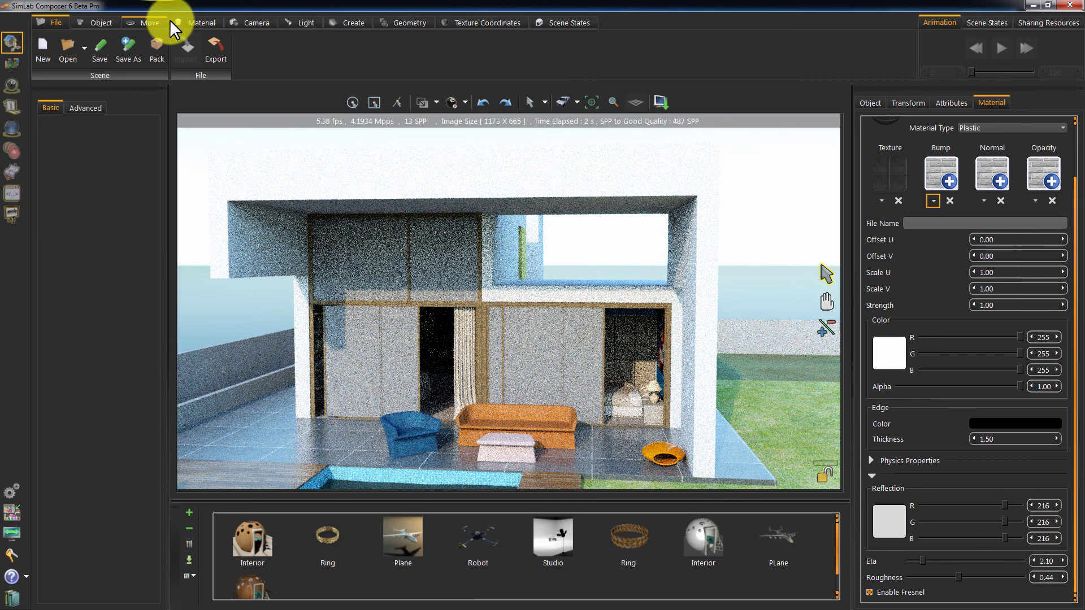
pyautogui.click(184, 19)
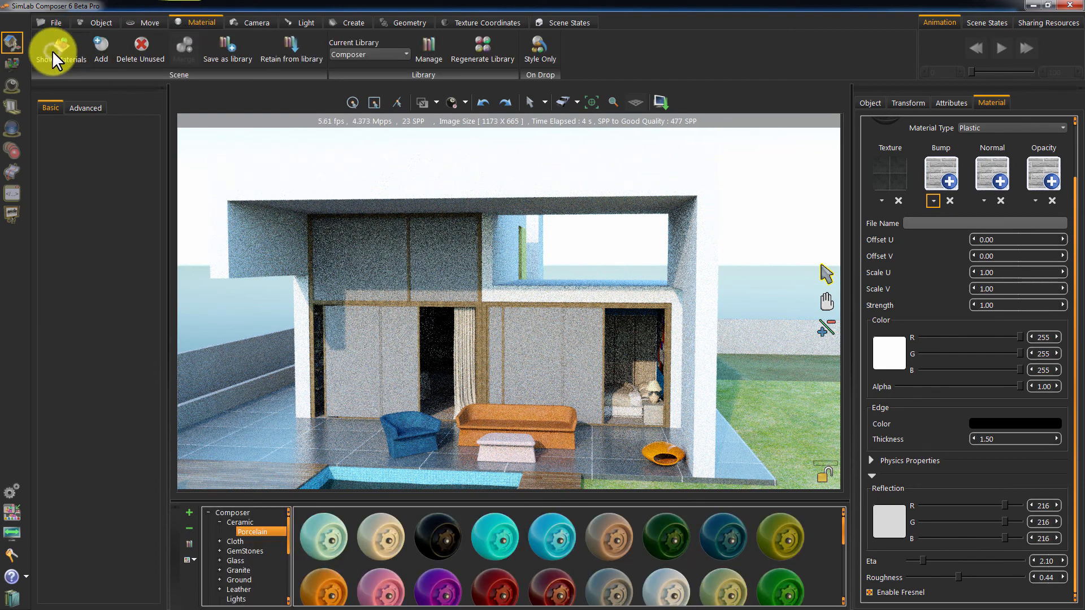
pyautogui.click(54, 52)
pyautogui.moveTo(806, 164); pyautogui.dragTo(757, 153)
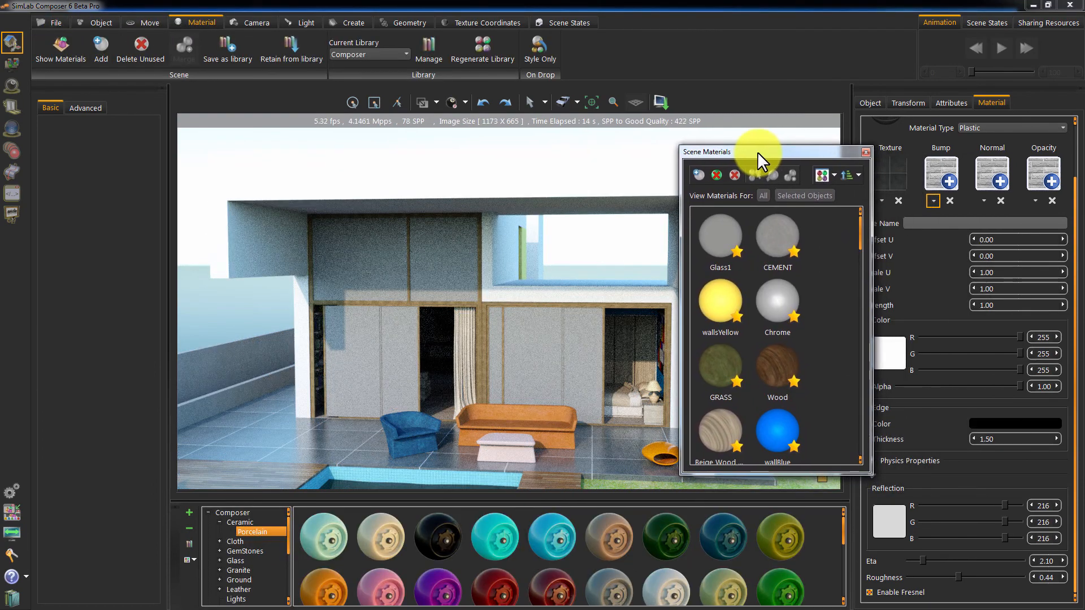
# Pick the Walls material in the scene materials list and select every object that uses it
pyautogui.moveTo(552, 310); pyautogui.dragTo(565, 261)
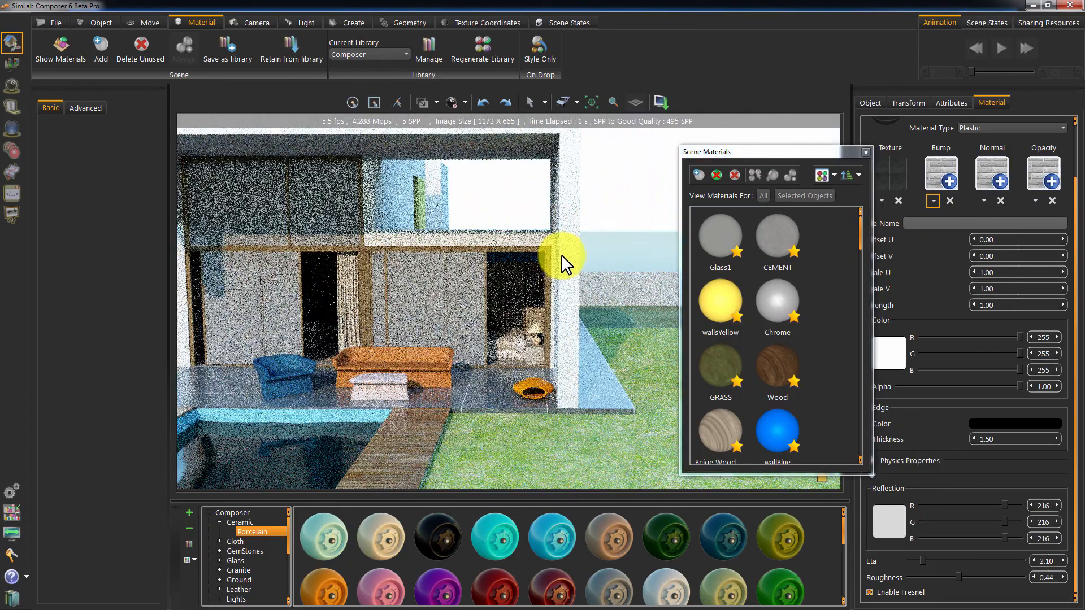
pyautogui.moveTo(859, 233)
pyautogui.mouseDown()
pyautogui.moveTo(860, 450)
pyautogui.moveTo(861, 219)
pyautogui.mouseUp()
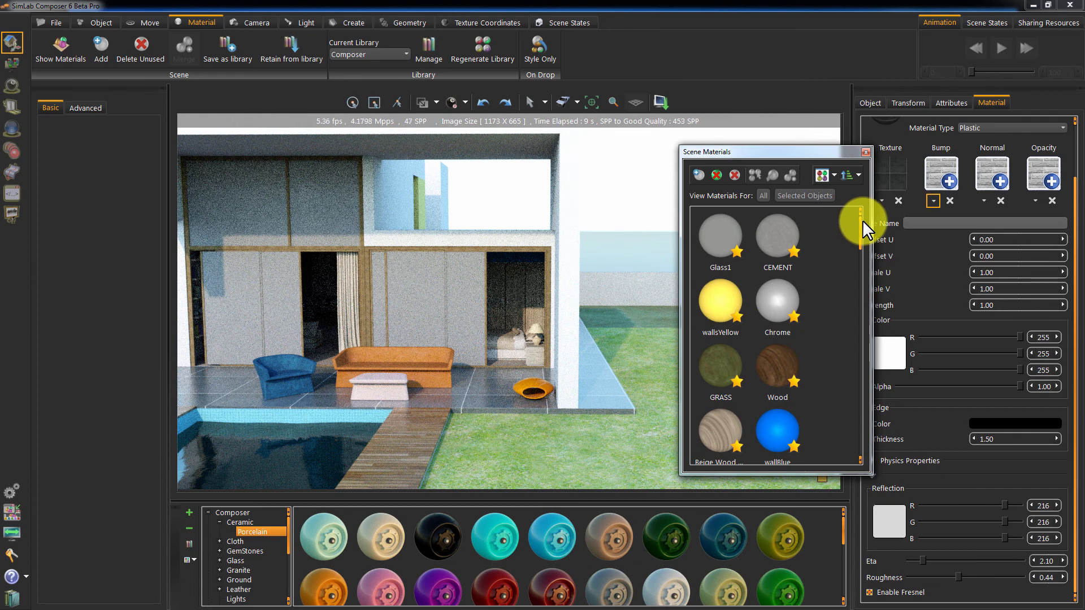
pyautogui.click(565, 278)
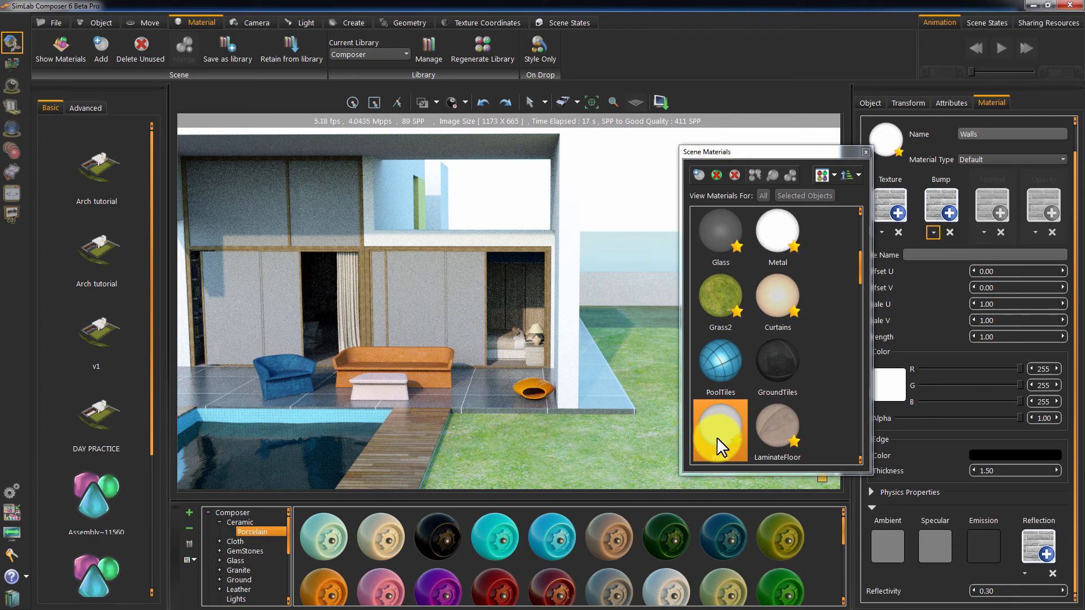
pyautogui.moveTo(714, 438); pyautogui.dragTo(586, 203)
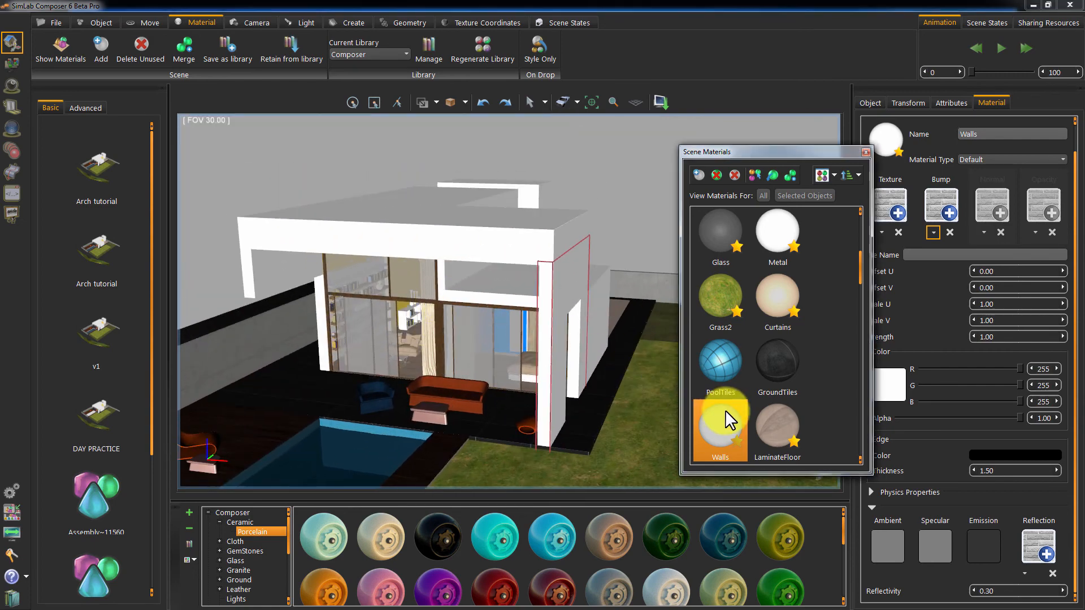
pyautogui.rightClick(727, 412)
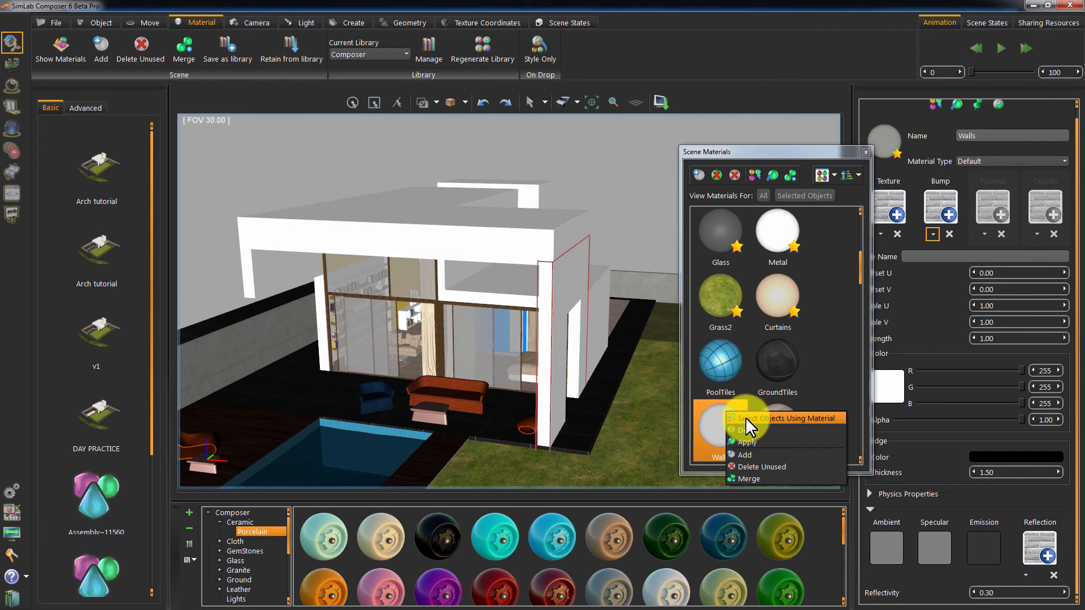
pyautogui.click(745, 417)
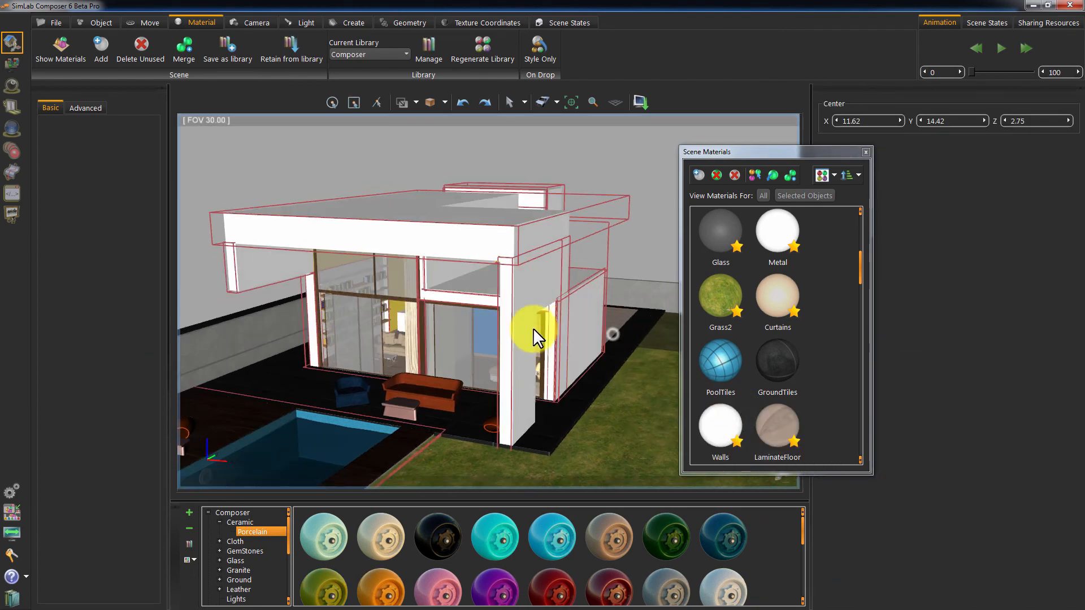
pyautogui.moveTo(534, 328); pyautogui.dragTo(423, 298)
pyautogui.moveTo(321, 330); pyautogui.dragTo(484, 331)
pyautogui.moveTo(713, 154); pyautogui.dragTo(680, 276)
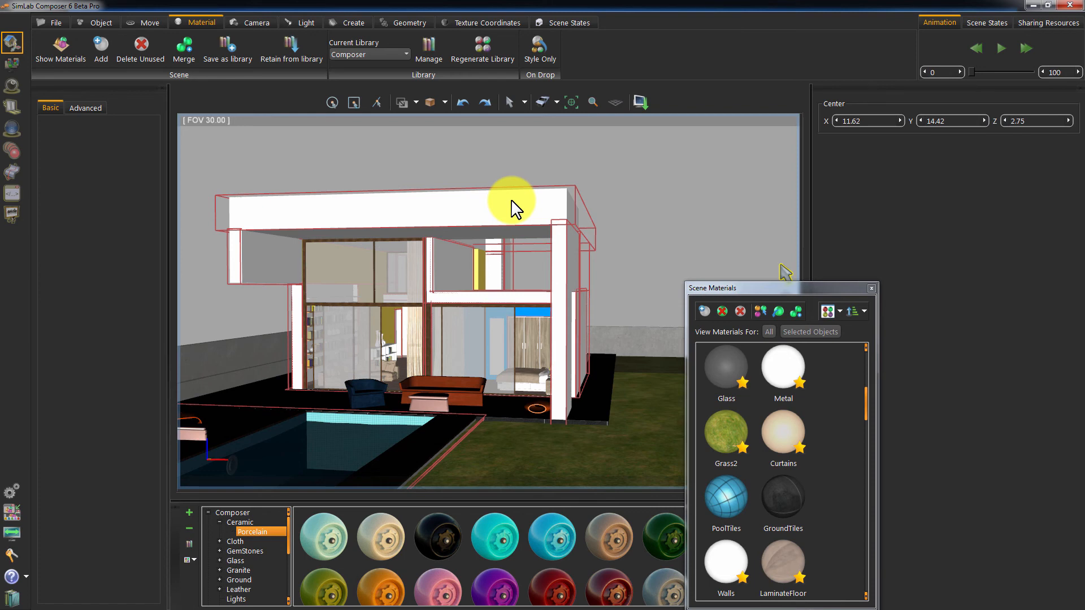
# Select the white roof slab and change its Walls material's type to Matte
pyautogui.click(532, 203)
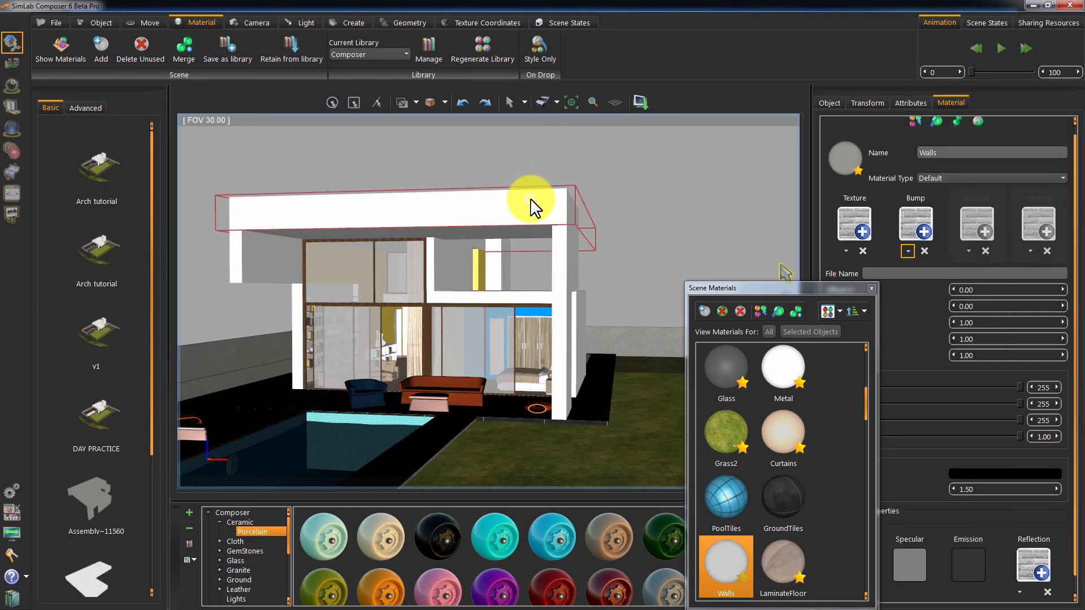
pyautogui.moveTo(814, 287); pyautogui.dragTo(731, 158)
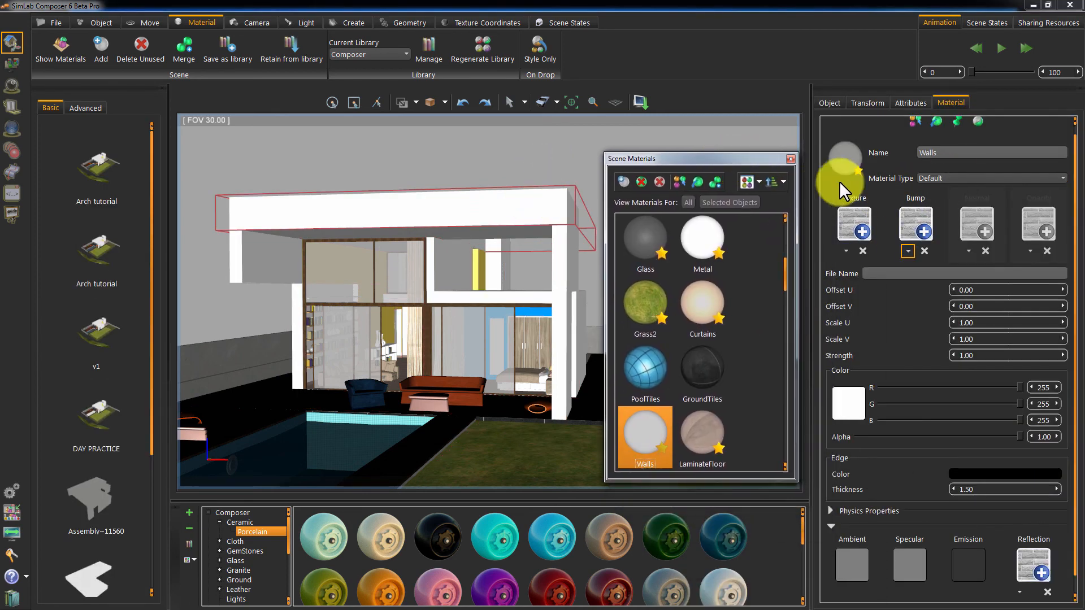
pyautogui.click(938, 173)
pyautogui.click(935, 212)
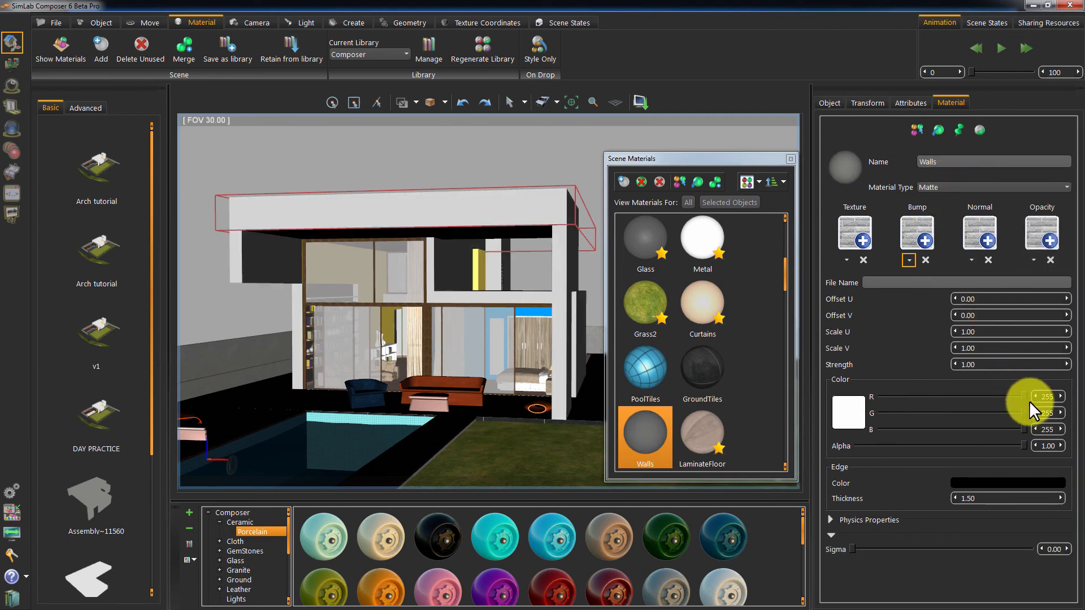
pyautogui.click(840, 253)
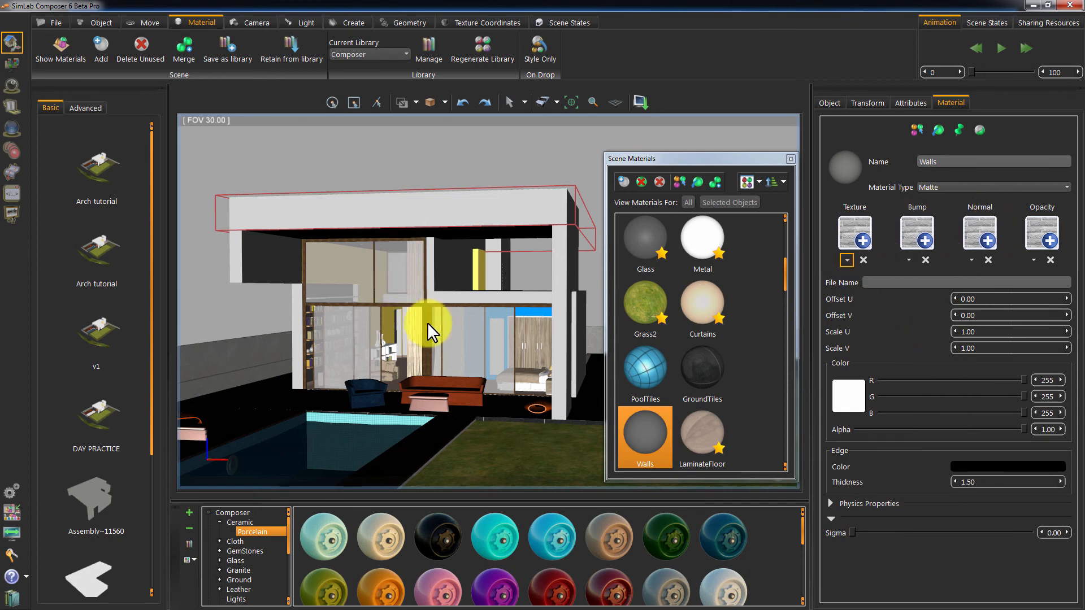
# Switch the viewport back to real-time rendering at the terrace furniture and glass doors
pyautogui.scroll(5, 433, 263)
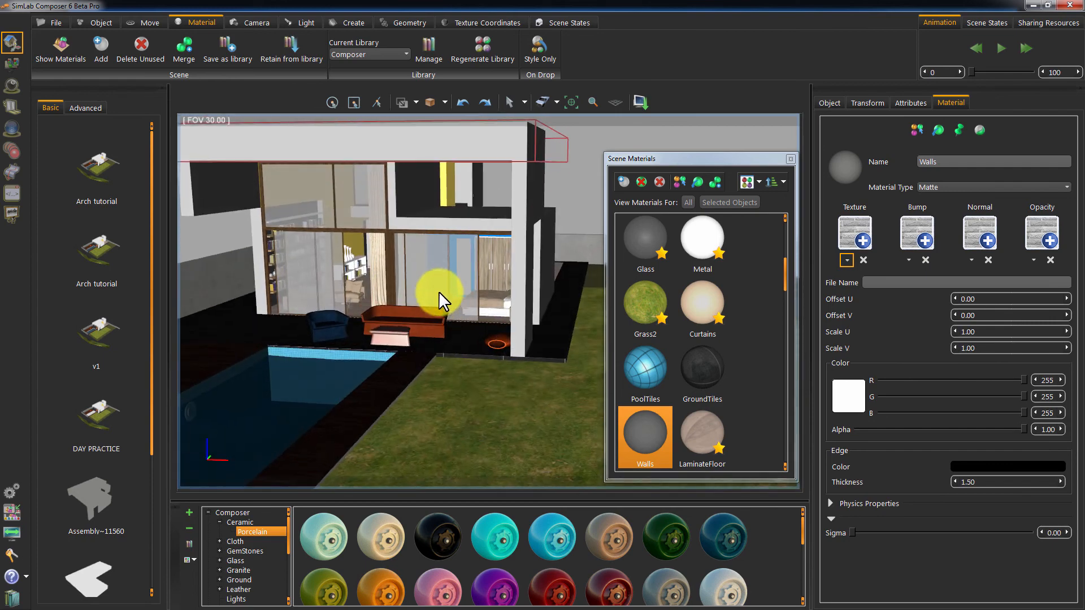
pyautogui.scroll(6, 435, 268)
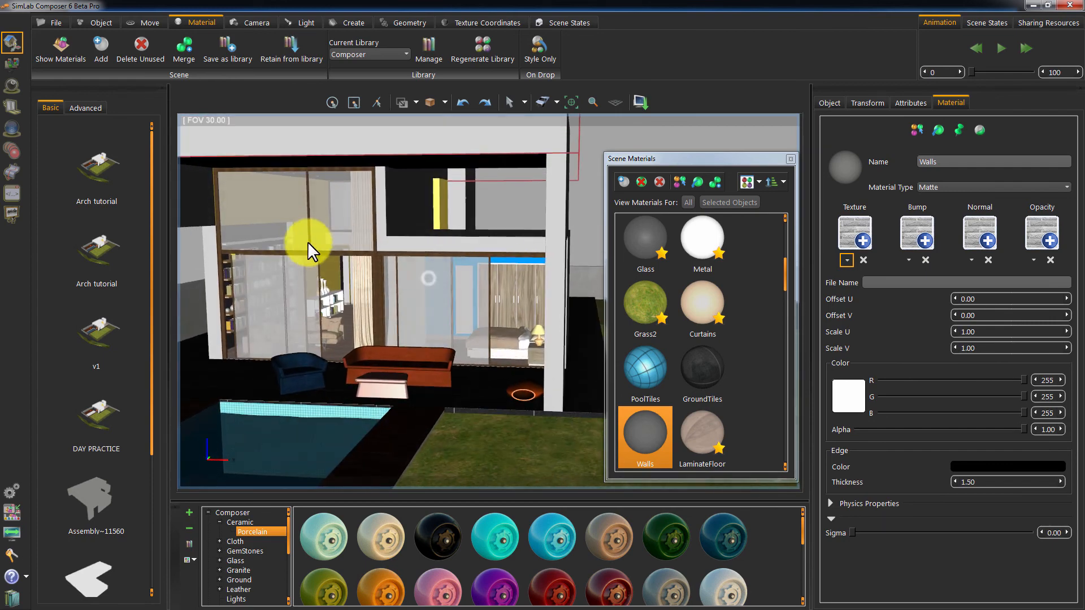
pyautogui.scroll(6, 394, 232)
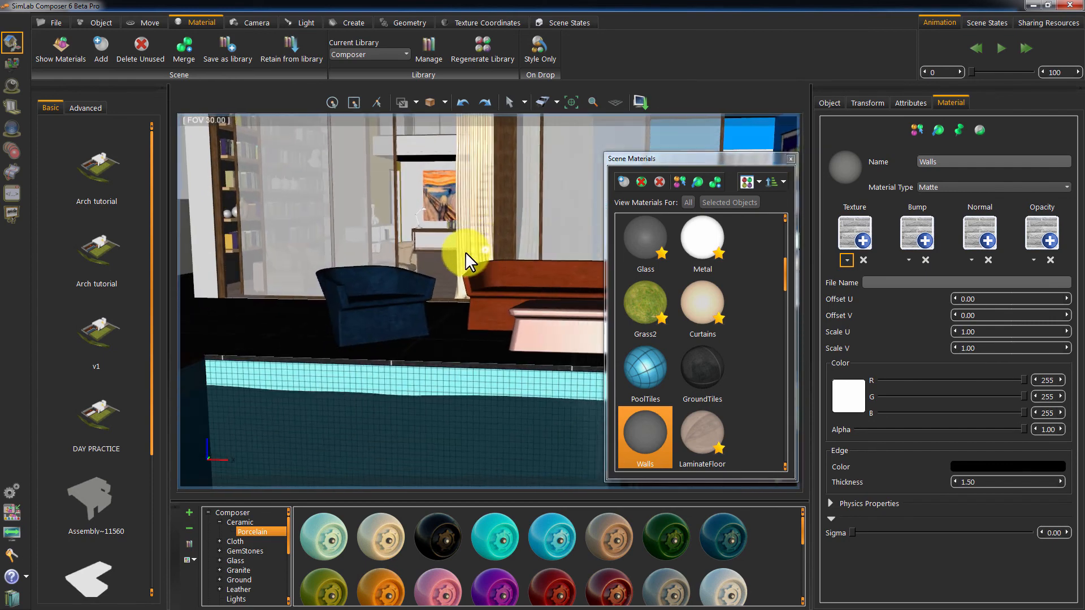
pyautogui.moveTo(444, 251); pyautogui.dragTo(330, 262)
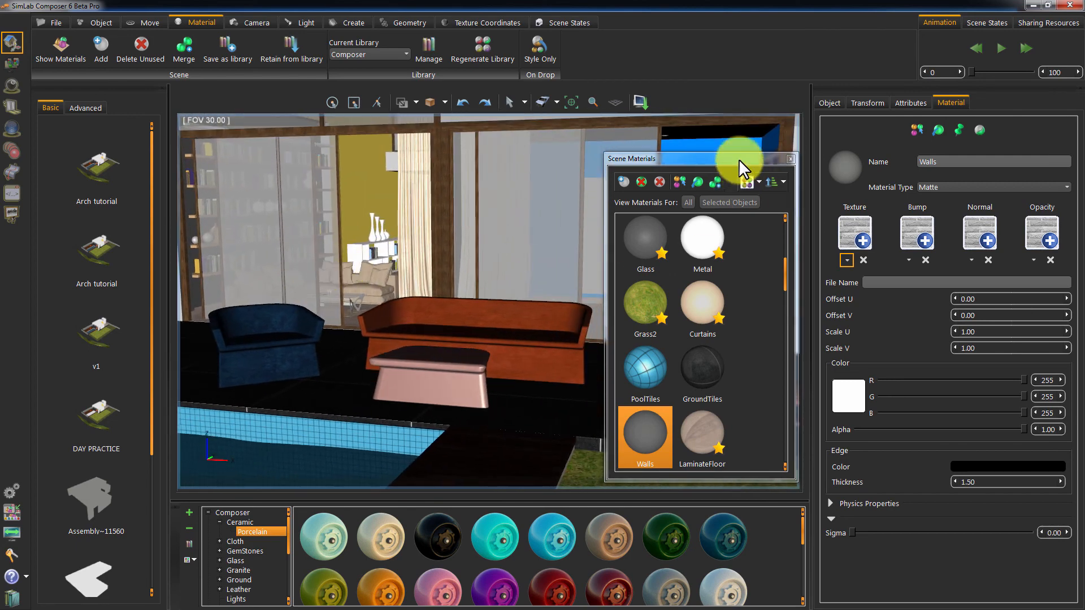
pyautogui.moveTo(738, 159); pyautogui.dragTo(970, 164)
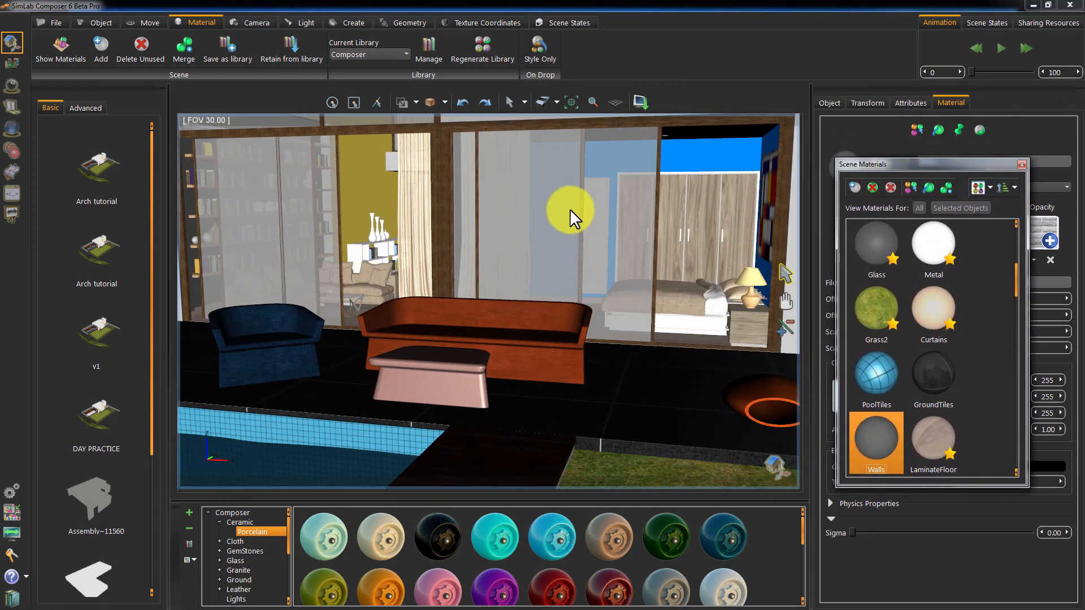
pyautogui.hotkey('ctrl', 'r')
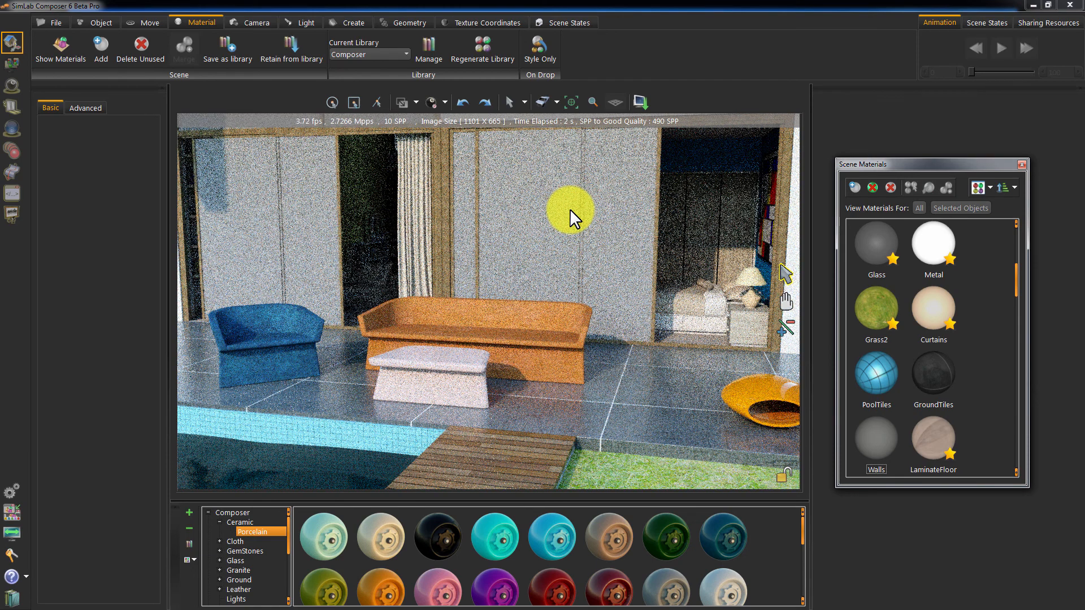
# Select the sliding door glass, close the scene materials list and change the Glass material's type to Thin Glass
pyautogui.click(615, 186)
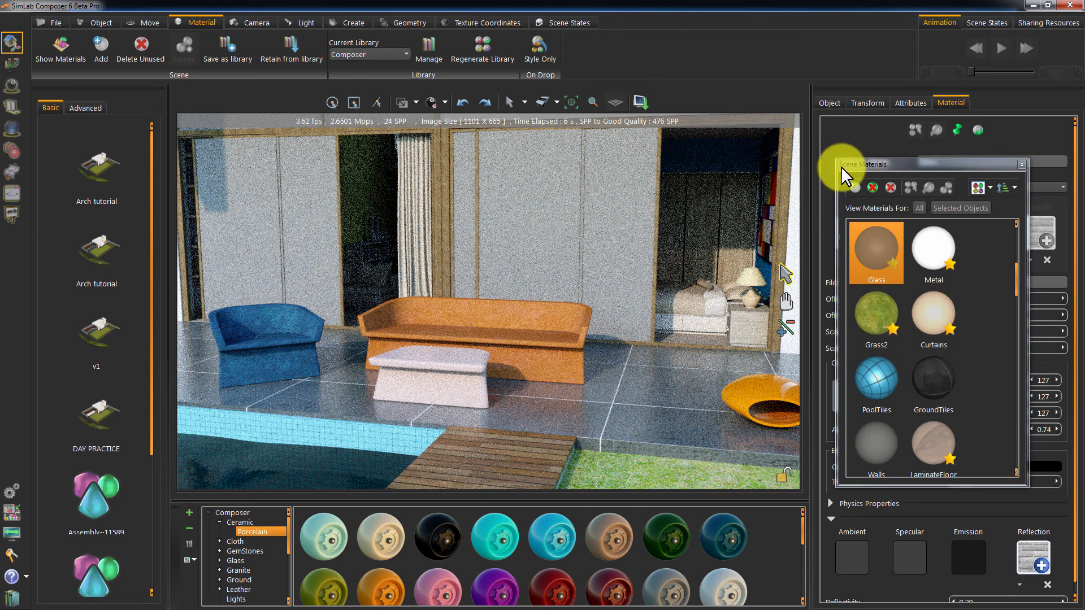
pyautogui.click(1021, 164)
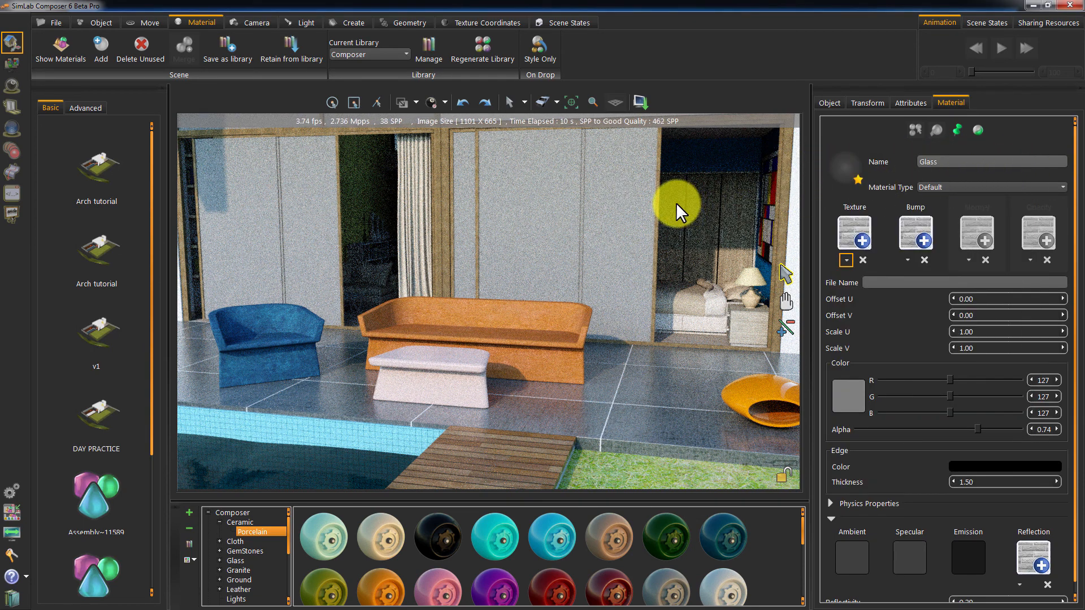
pyautogui.scroll(-1, 541, 248)
pyautogui.scroll(-1, 541, 247)
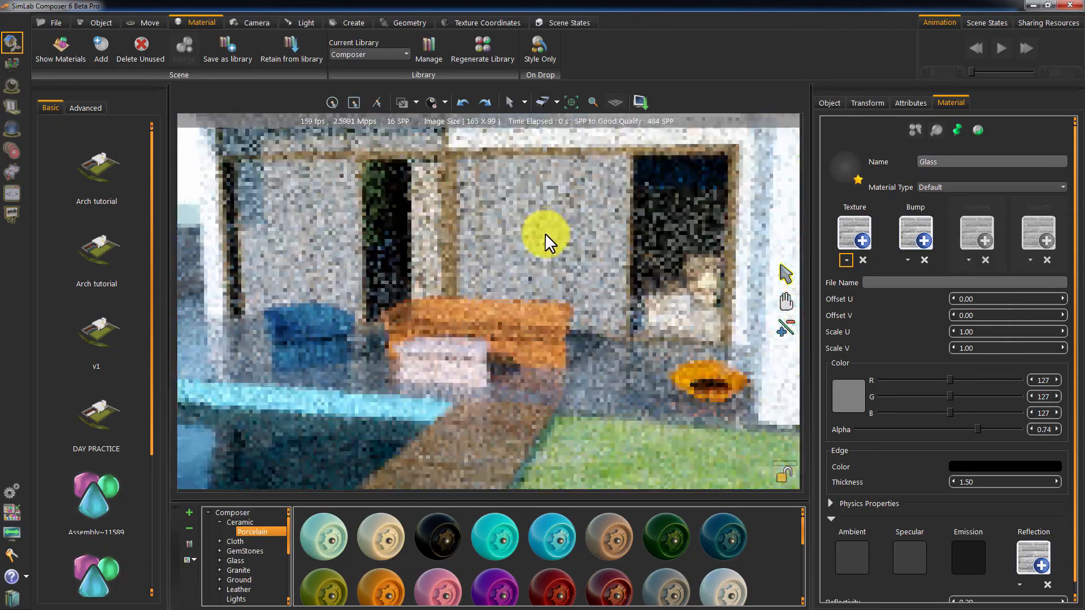
pyautogui.moveTo(546, 237); pyautogui.dragTo(532, 295, button='middle')
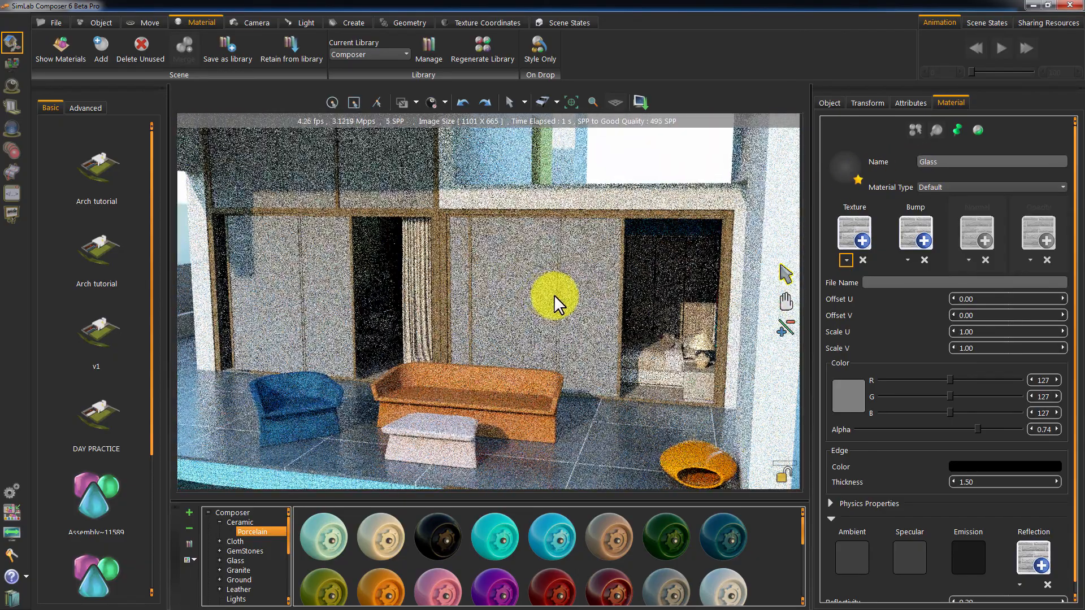
pyautogui.click(956, 186)
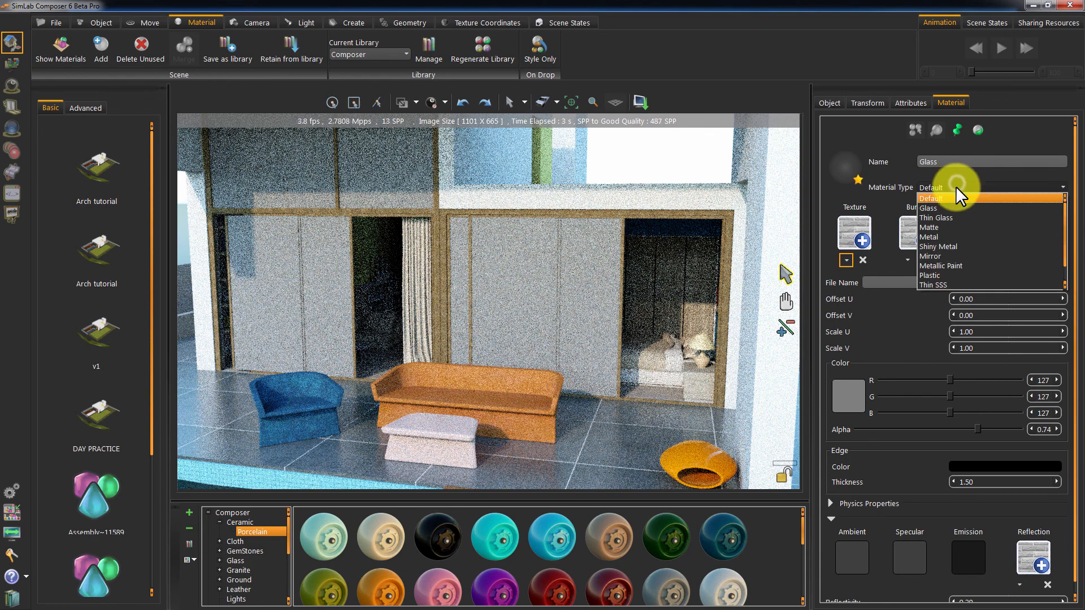
pyautogui.click(941, 218)
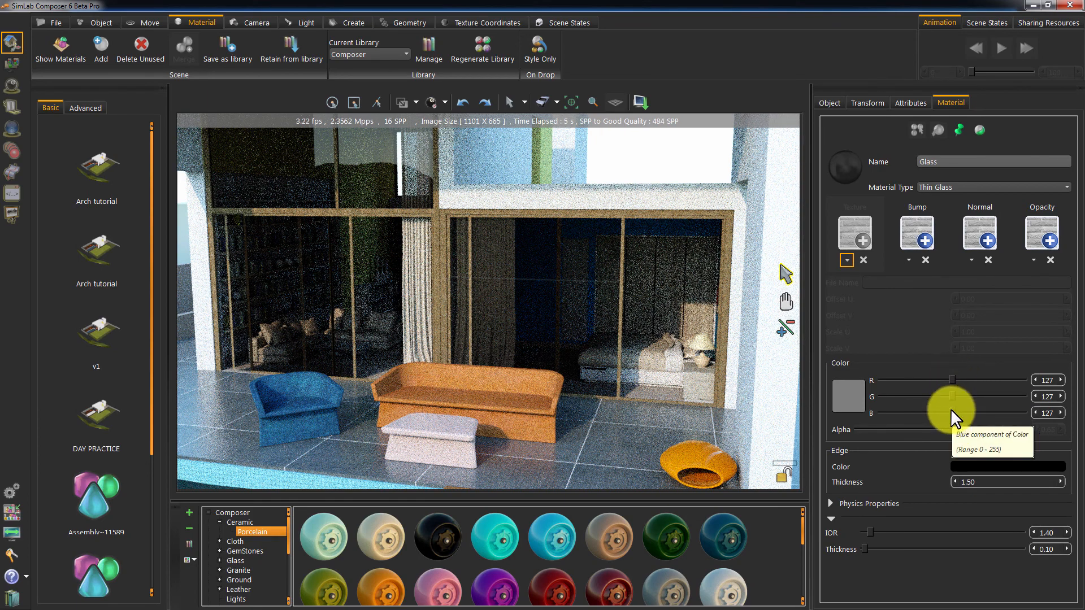
# Set the Glass material's colour to white, RGB 255, 255, 255
pyautogui.moveTo(951, 412); pyautogui.dragTo(1037, 411)
pyautogui.moveTo(948, 398); pyautogui.dragTo(1045, 396)
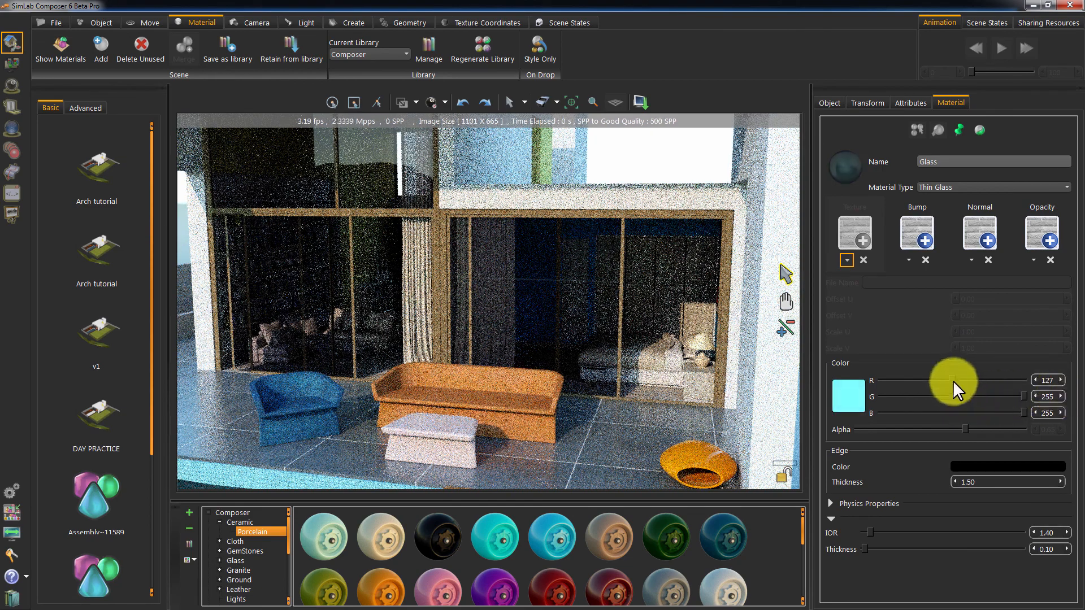
pyautogui.moveTo(953, 381); pyautogui.dragTo(1054, 385)
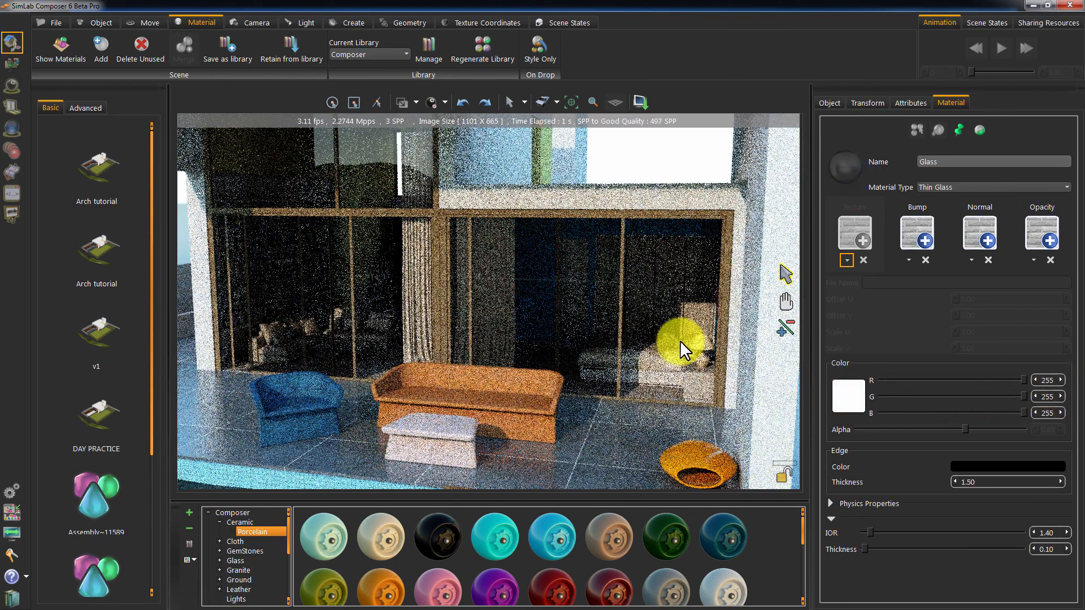
# Preview BLACKNESS4.jpg from the Textures folder and load it as the Glass material's opacity texture
pyautogui.moveTo(673, 339); pyautogui.dragTo(550, 338)
pyautogui.scroll(4, 555, 357)
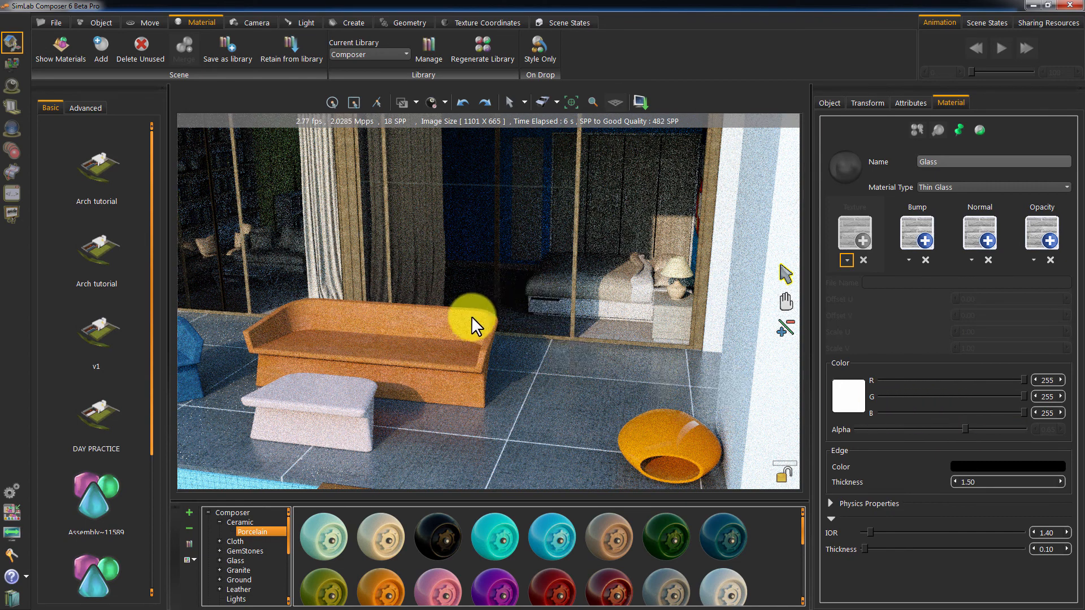
pyautogui.moveTo(509, 297); pyautogui.dragTo(412, 230)
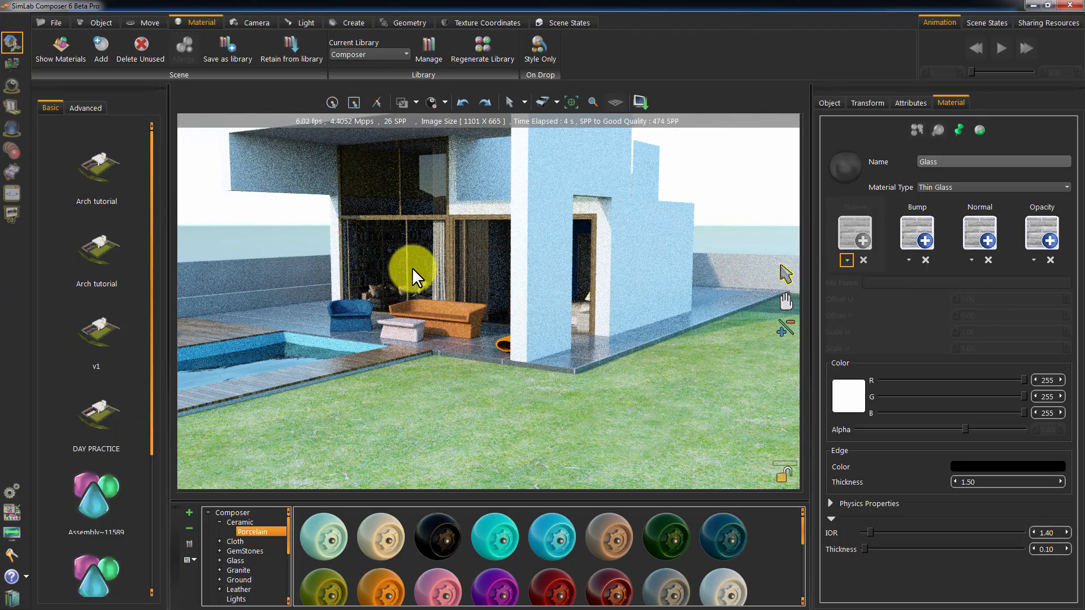
pyautogui.moveTo(412, 269); pyautogui.dragTo(506, 299)
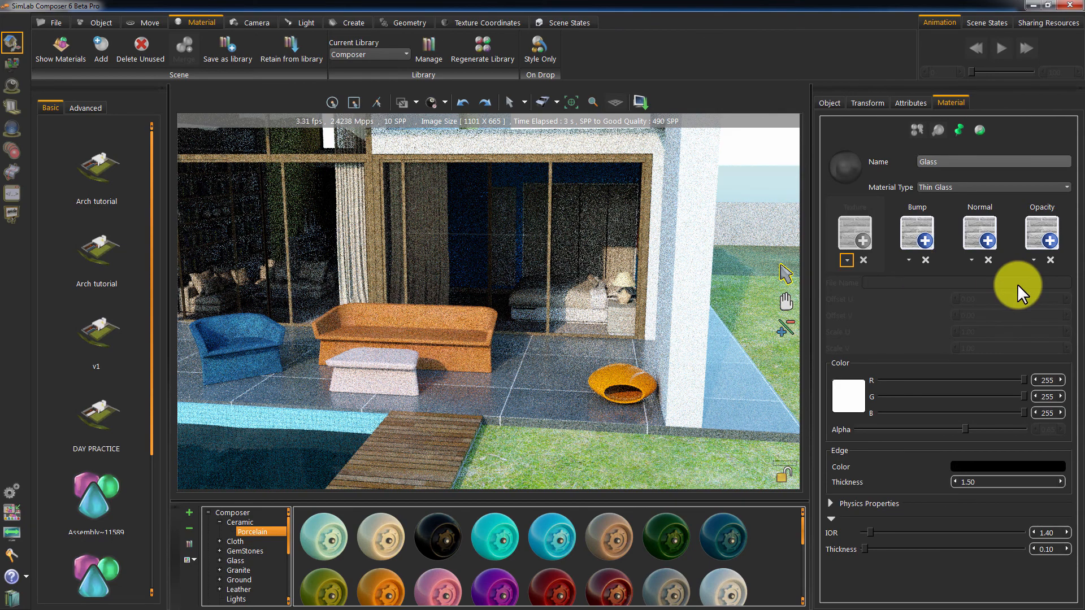
pyautogui.moveTo(586, 324); pyautogui.dragTo(491, 315)
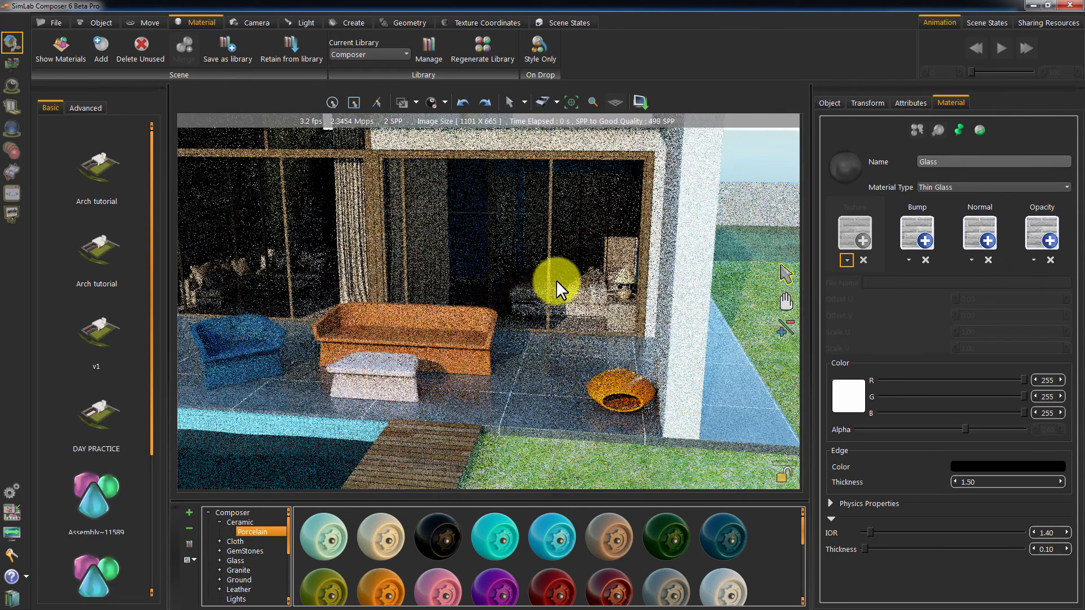
pyautogui.click(1032, 257)
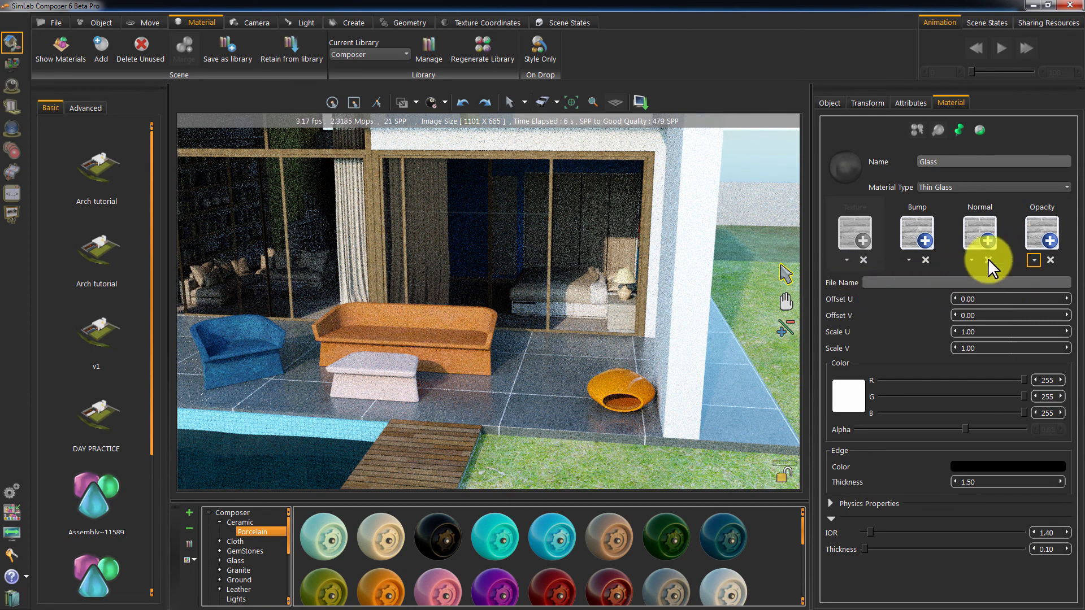
pyautogui.click(1035, 237)
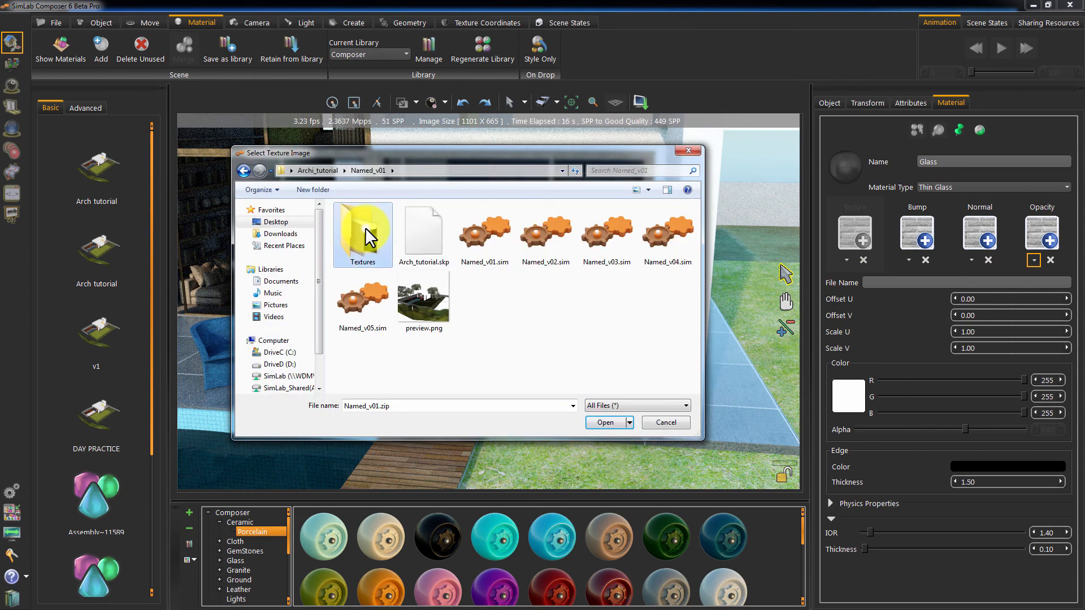
pyautogui.doubleClick(365, 228)
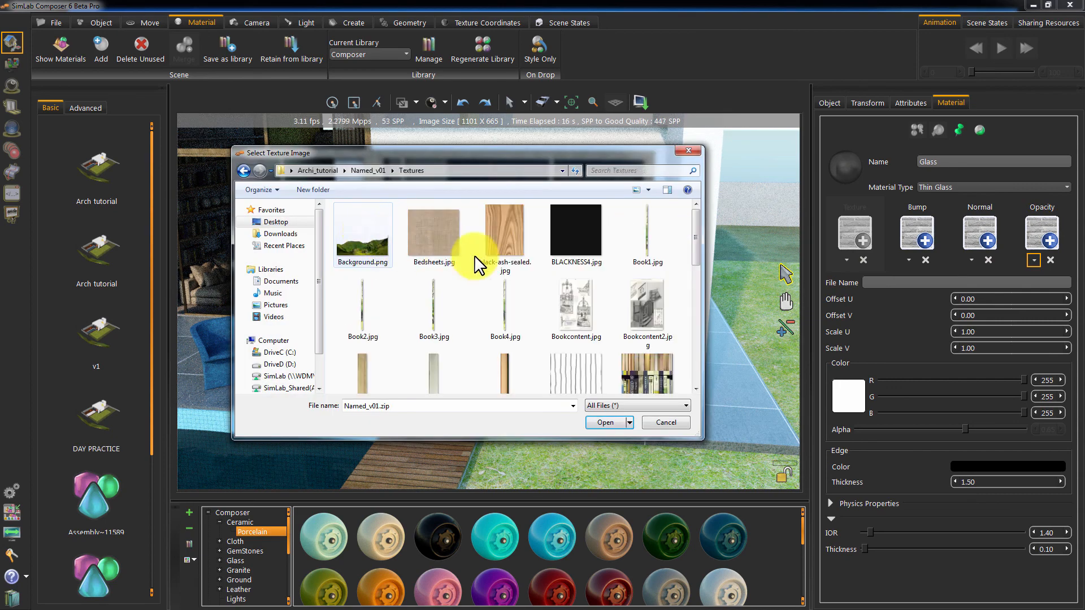
pyautogui.rightClick(577, 236)
pyautogui.click(622, 257)
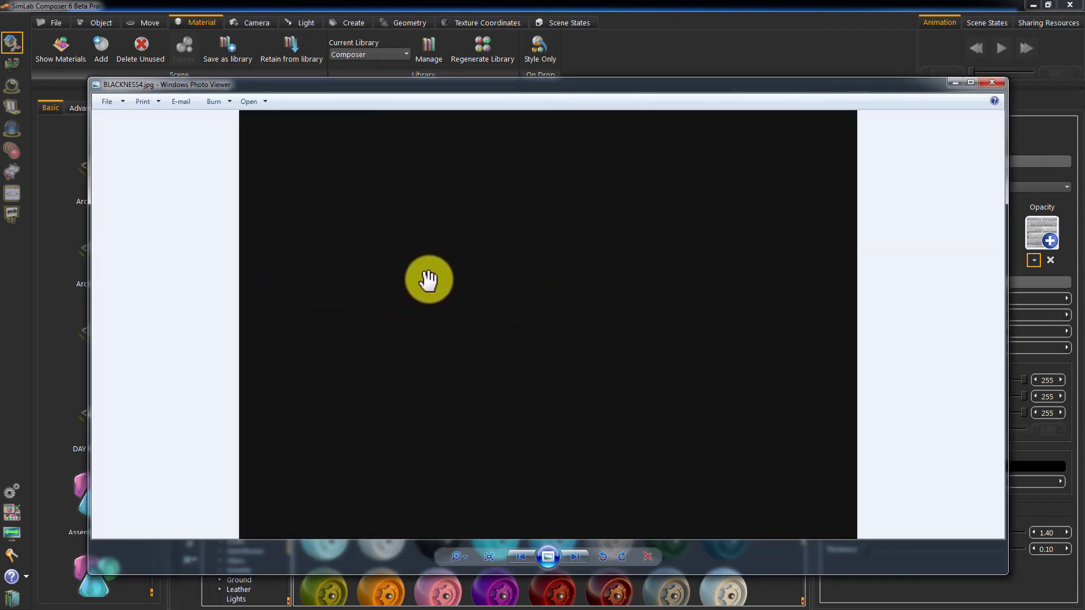
pyautogui.click(991, 83)
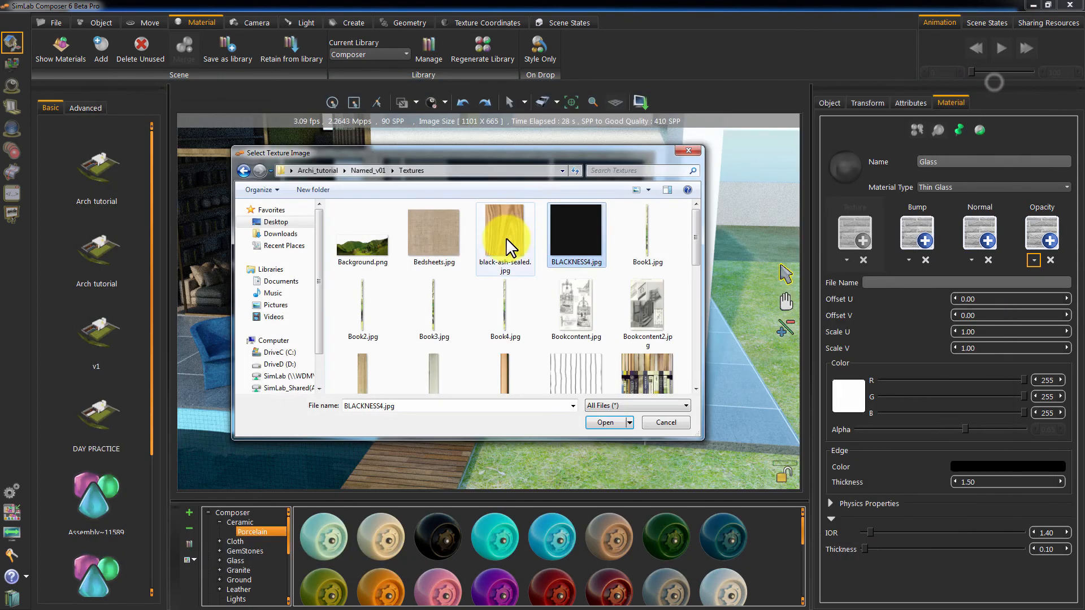
pyautogui.click(612, 421)
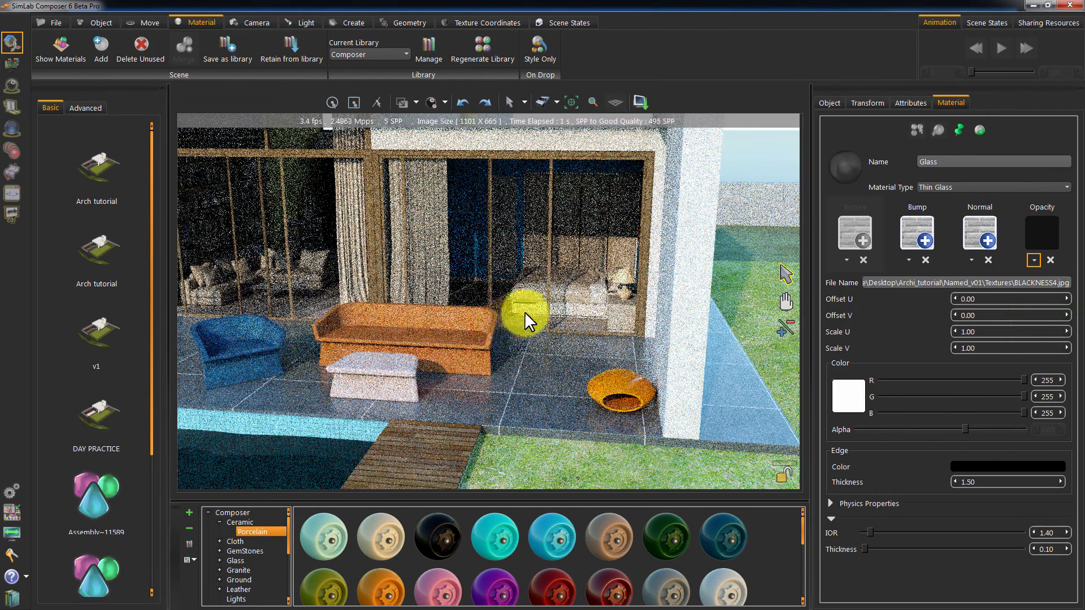
# Remove the Glass material's opacity texture and load BLACKNESS4.jpg from the Textures folder again
pyautogui.moveTo(534, 332); pyautogui.dragTo(425, 380)
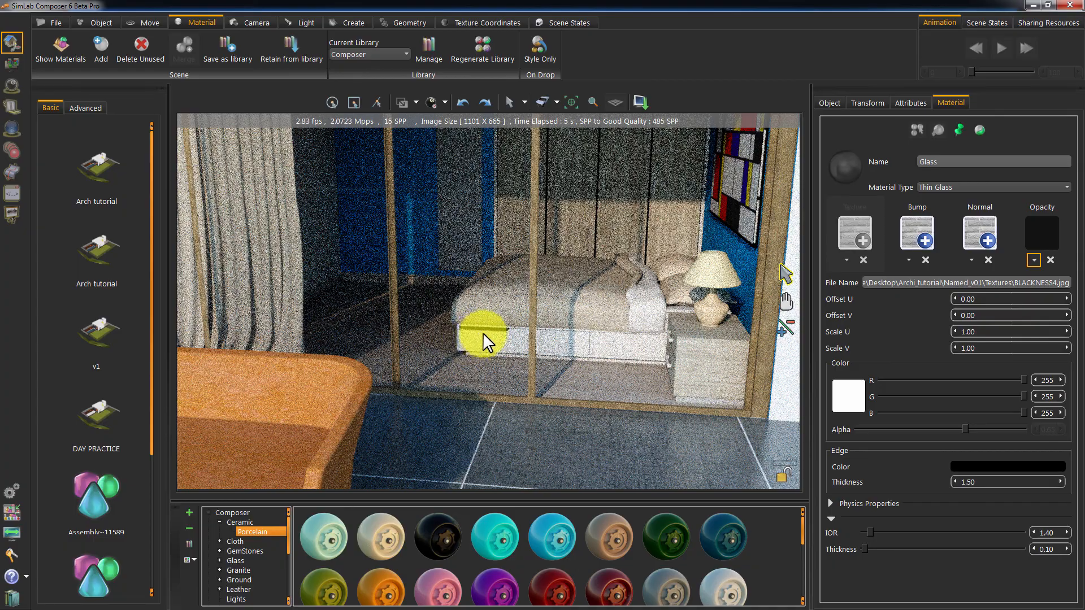
pyautogui.moveTo(504, 348); pyautogui.dragTo(415, 323)
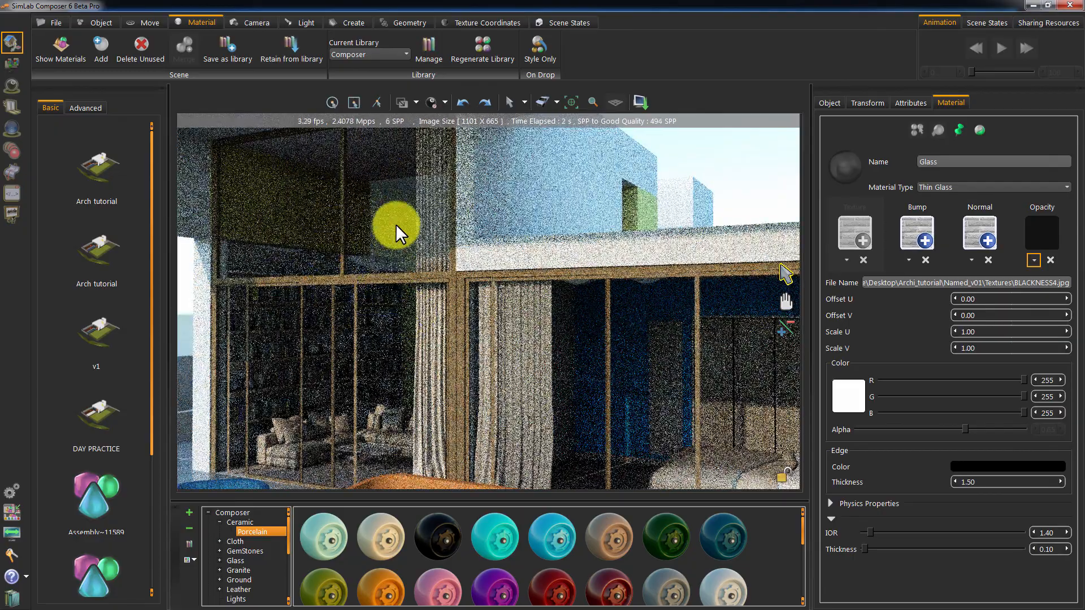
pyautogui.moveTo(610, 383); pyautogui.dragTo(421, 385)
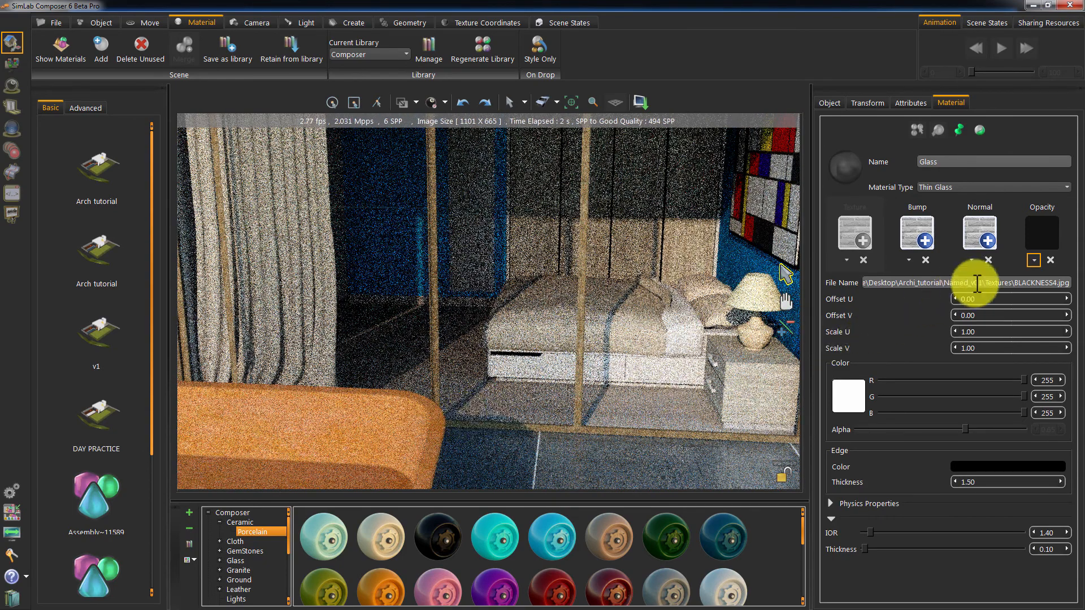
pyautogui.click(1050, 260)
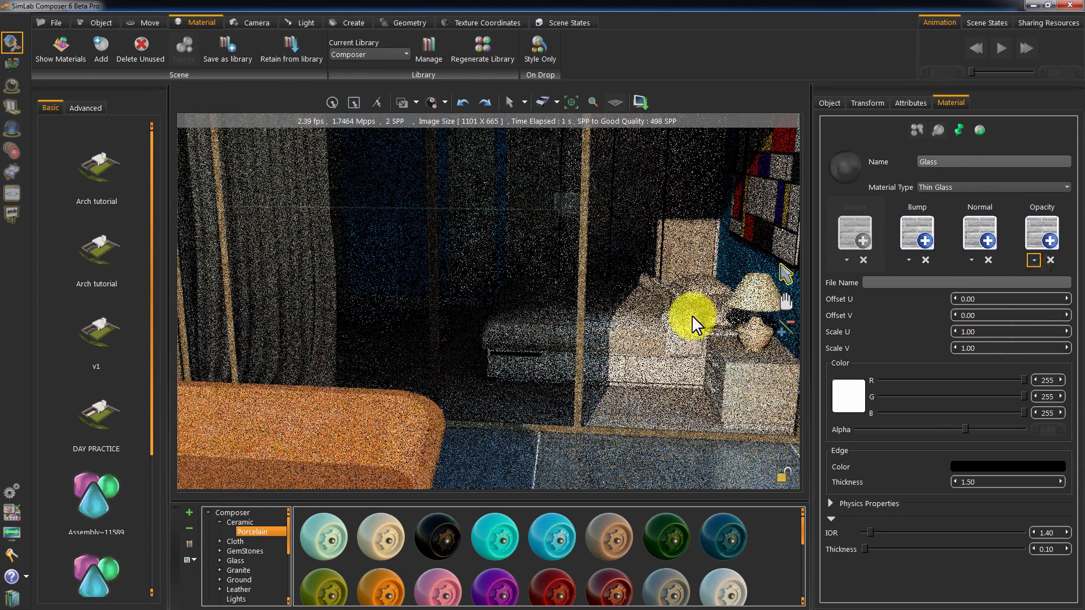
pyautogui.click(1039, 222)
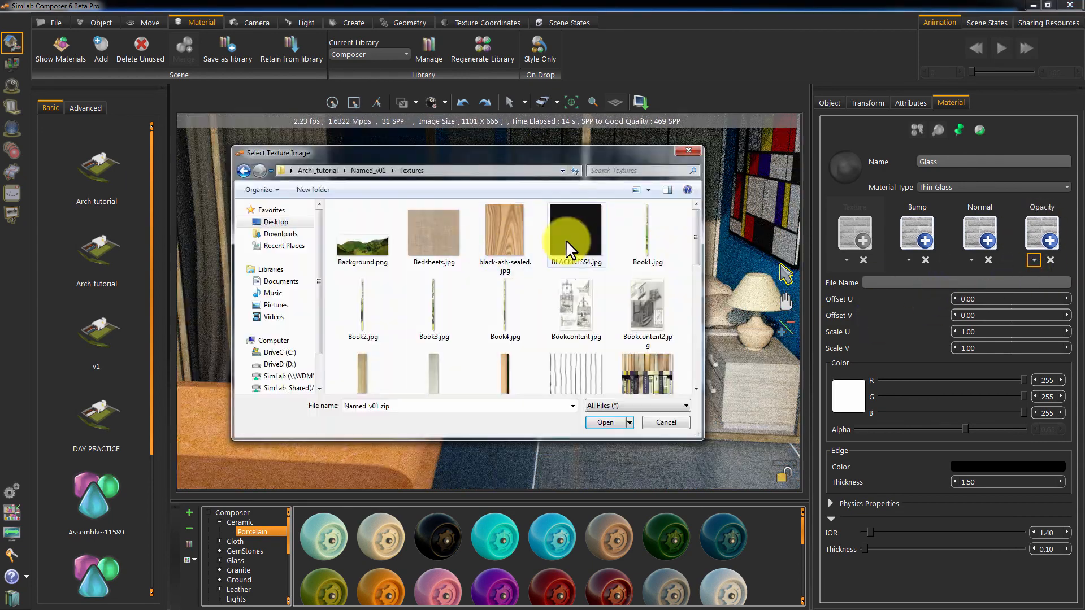
pyautogui.doubleClick(565, 240)
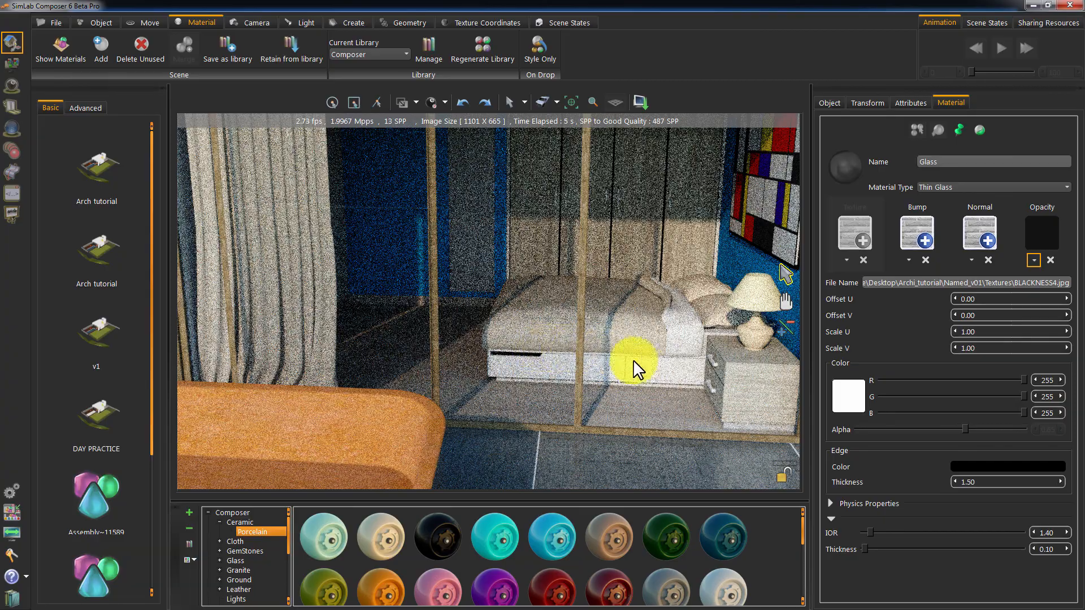
# Select the bedside table behind the glass doors and change its Beige Wood Tree material's type to Plastic
pyautogui.scroll(3, 655, 398)
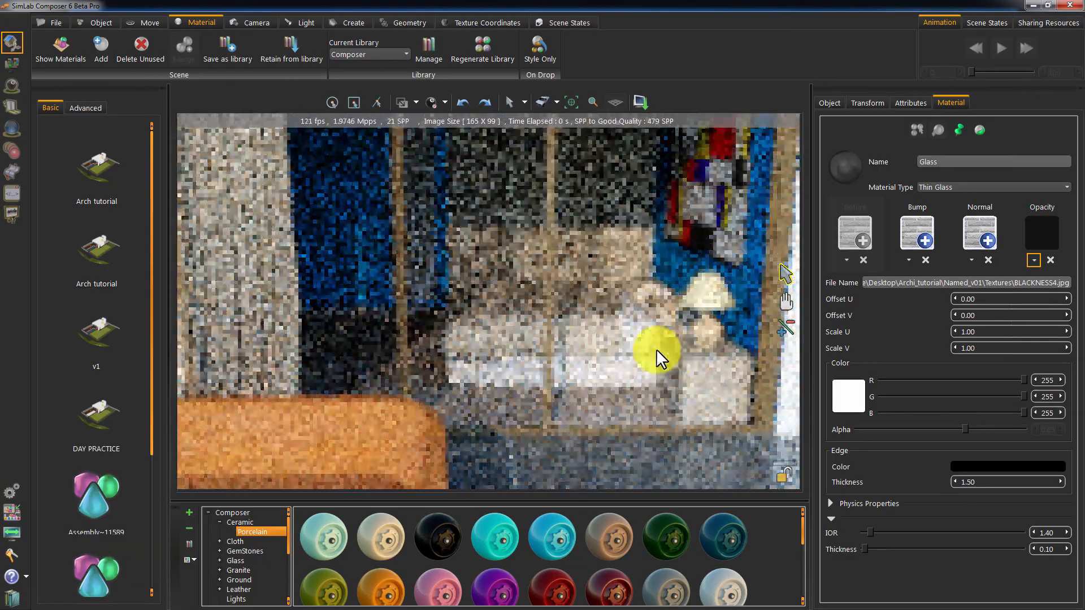
pyautogui.moveTo(661, 359)
pyautogui.mouseDown()
pyautogui.moveTo(472, 351)
pyautogui.moveTo(424, 310)
pyautogui.moveTo(593, 346)
pyautogui.moveTo(606, 432)
pyautogui.mouseUp()
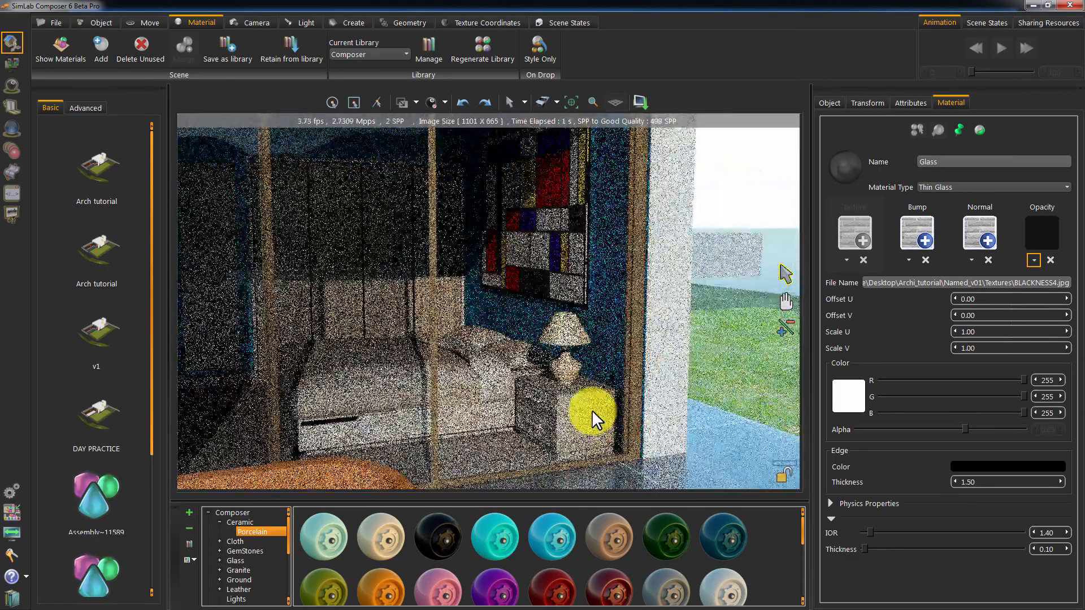
pyautogui.click(593, 412)
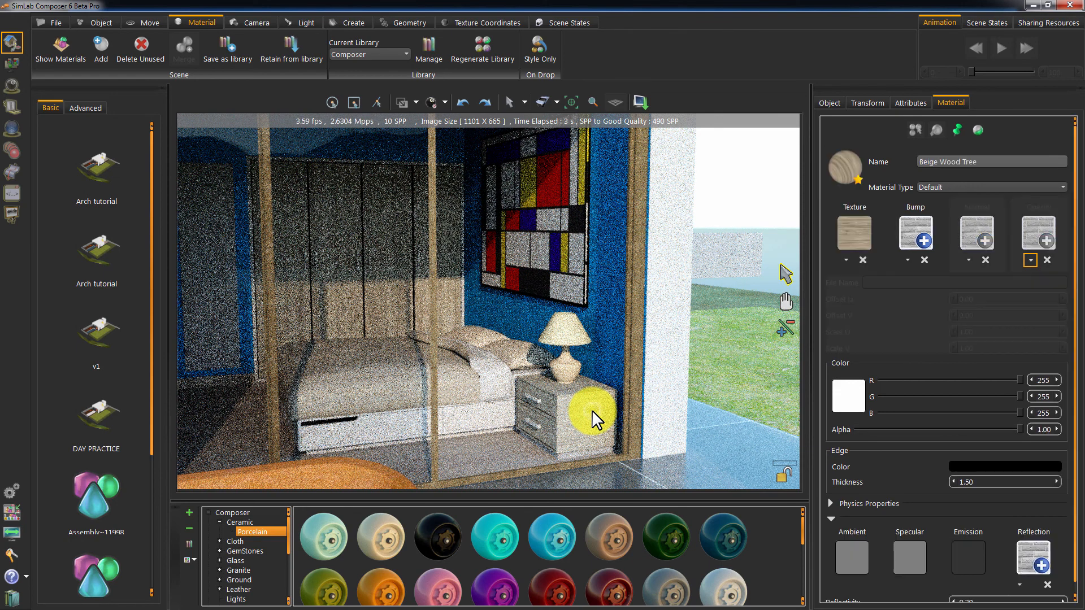
pyautogui.click(934, 183)
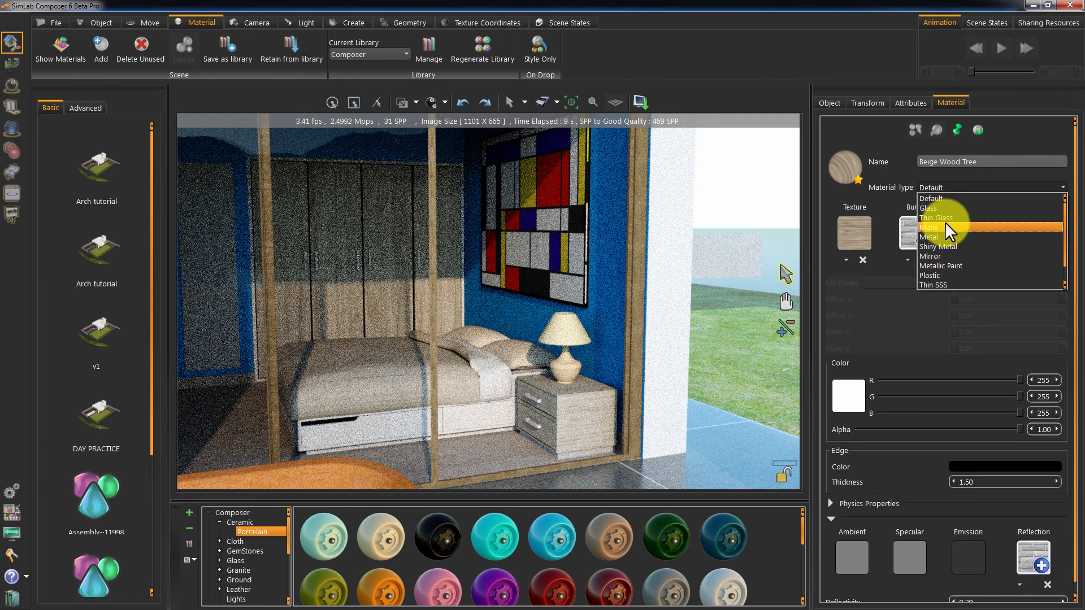
pyautogui.scroll(-1, 945, 222)
pyautogui.click(934, 256)
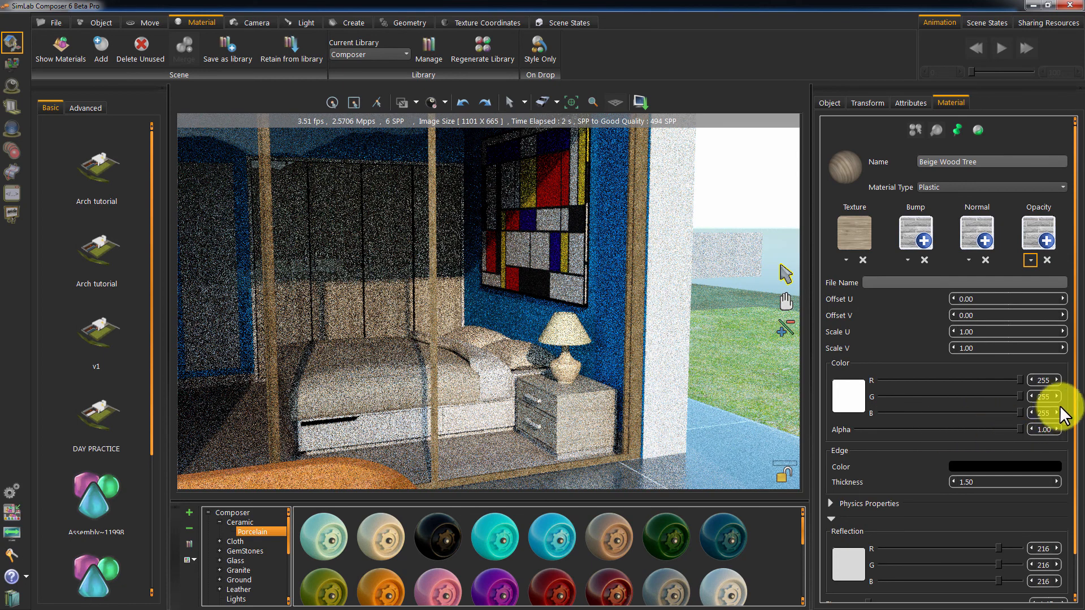
# Set the Beige Wood Tree material's Eta to 1.80 and its Roughness to 0.05
pyautogui.scroll(-1, 1063, 402)
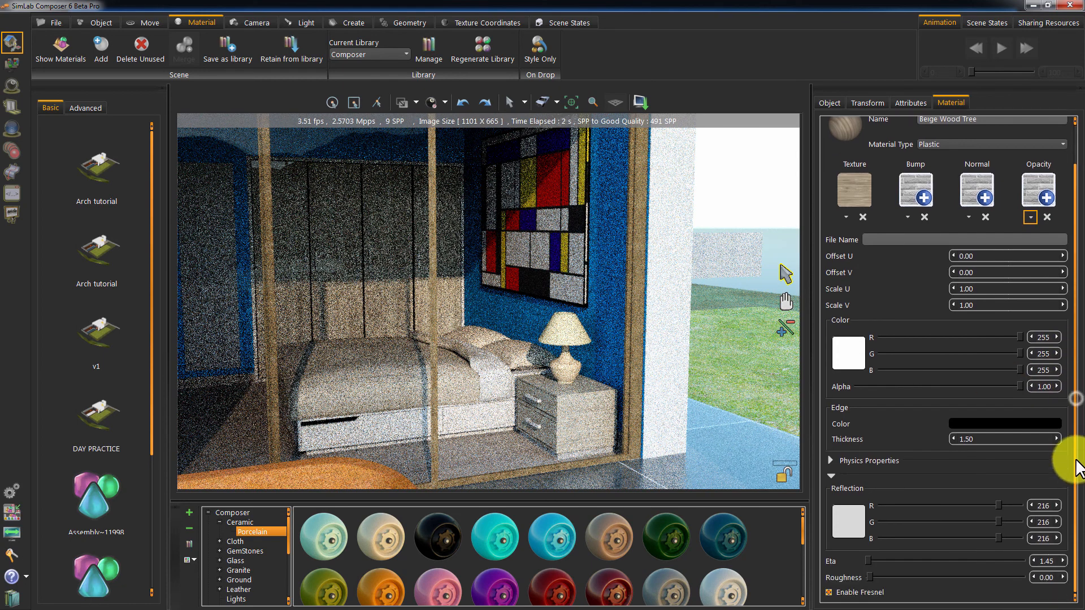
pyautogui.click(876, 559)
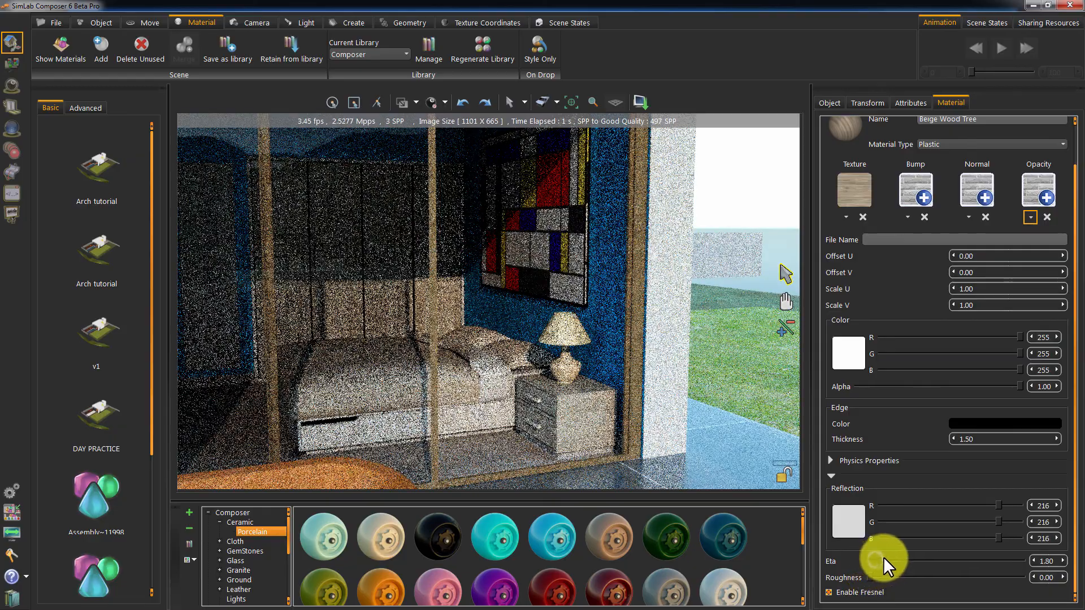
pyautogui.click(874, 577)
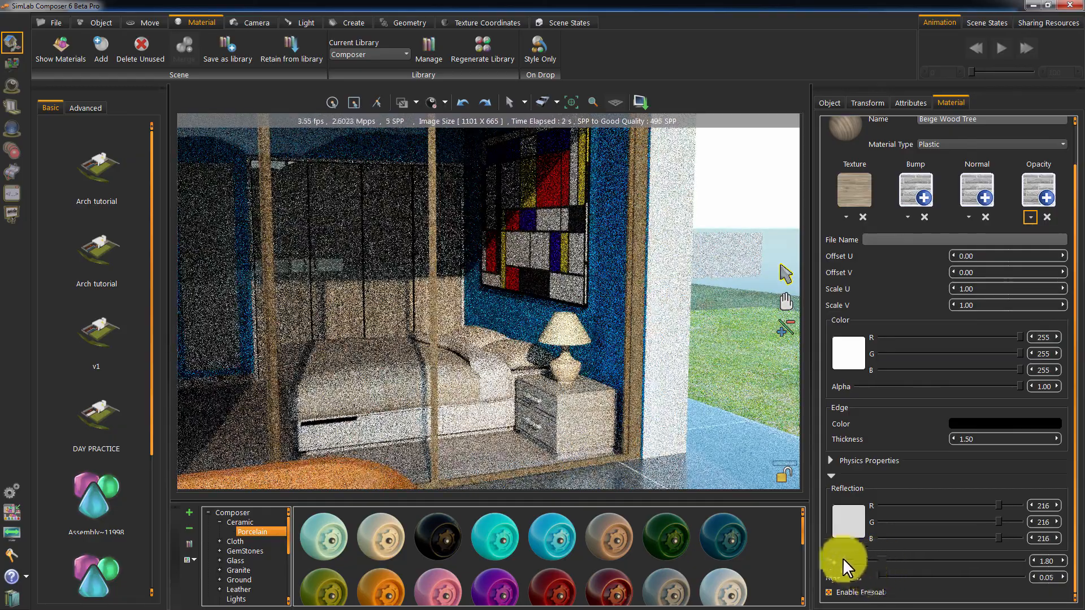
# Select the base of the bedside lamp and change its SidelampBase material's type to Plastic
pyautogui.moveTo(729, 394); pyautogui.dragTo(560, 371)
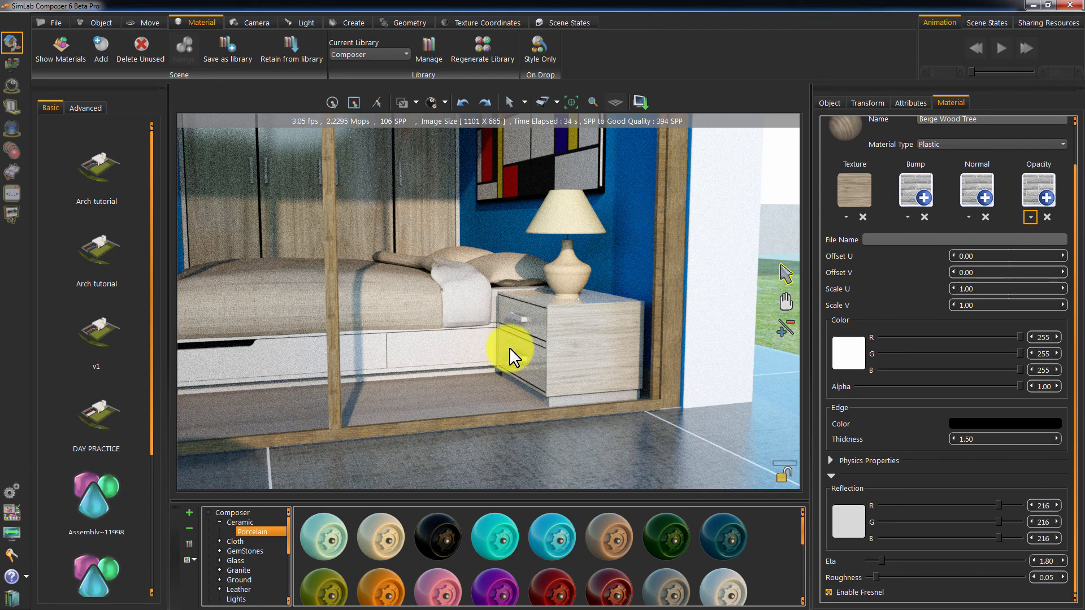
pyautogui.click(563, 278)
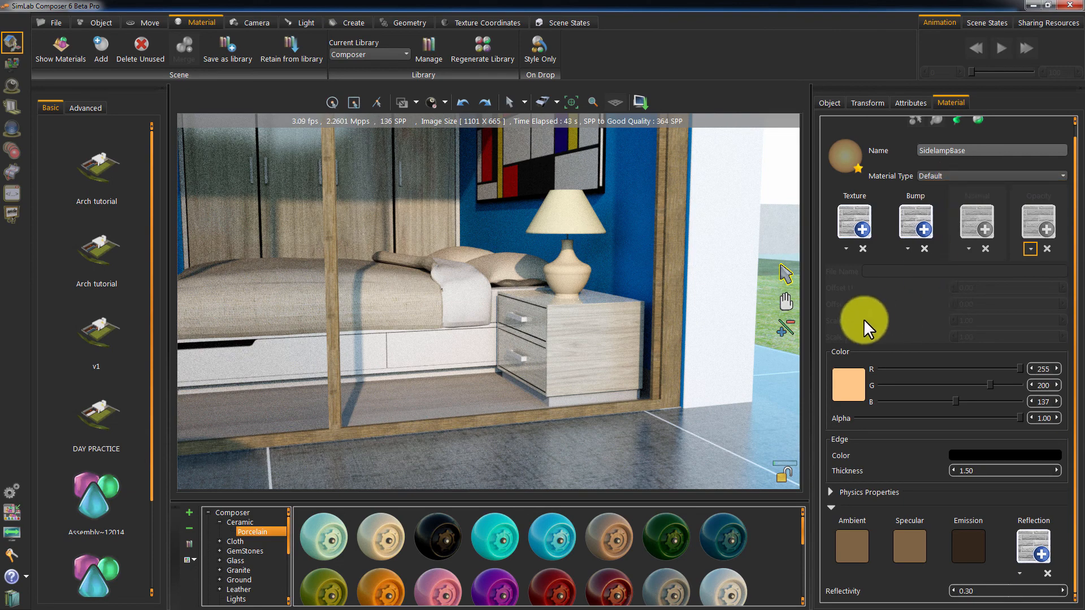
pyautogui.click(941, 174)
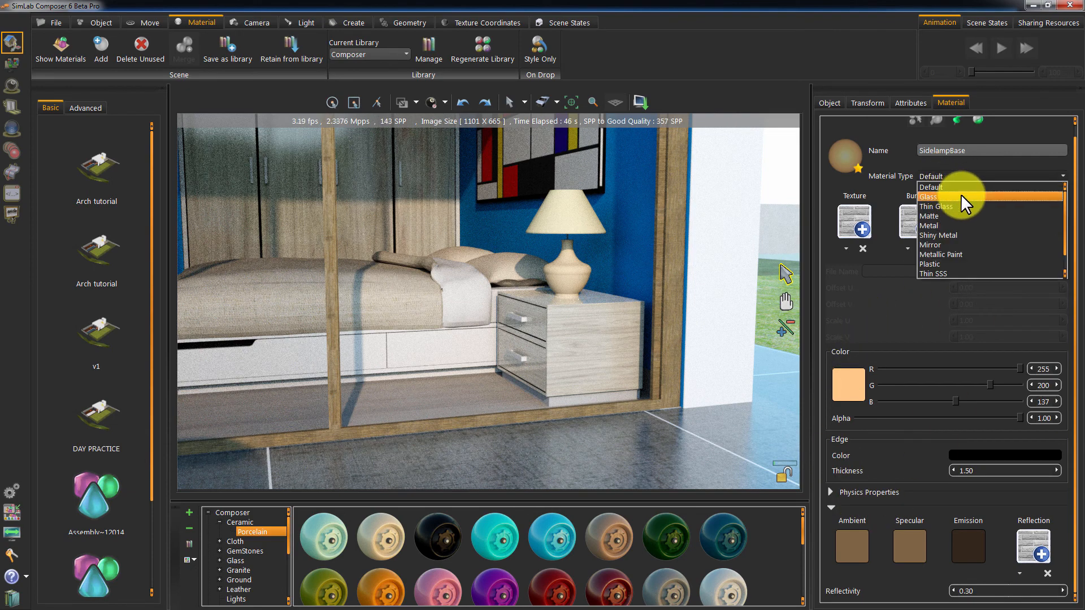
pyautogui.click(941, 245)
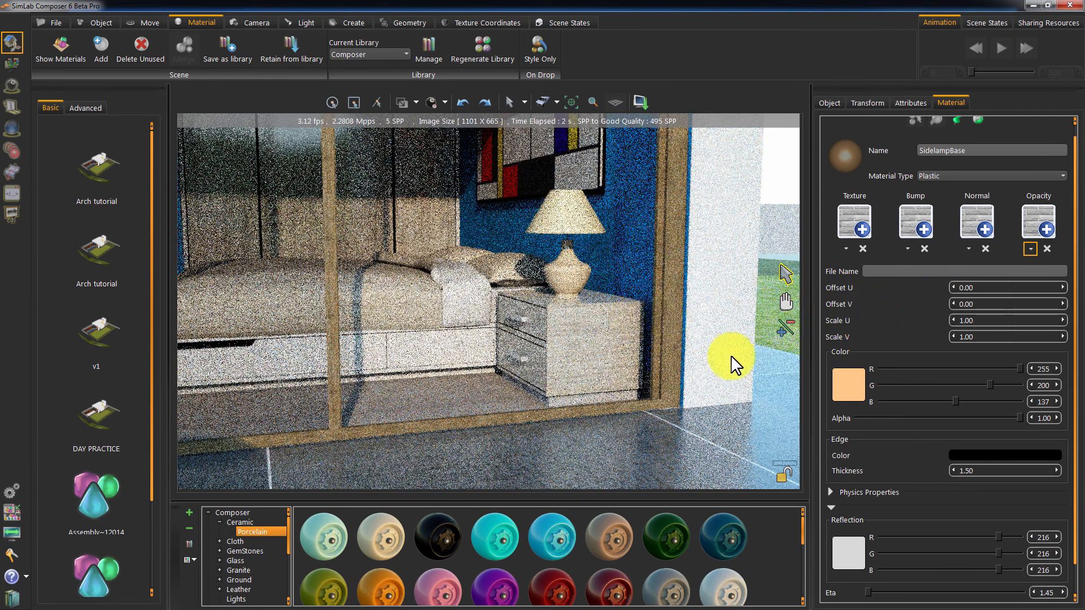
# Set the SidelampBase material's Eta to 4.00 and its Roughness to 0.42
pyautogui.scroll(-1, 1065, 385)
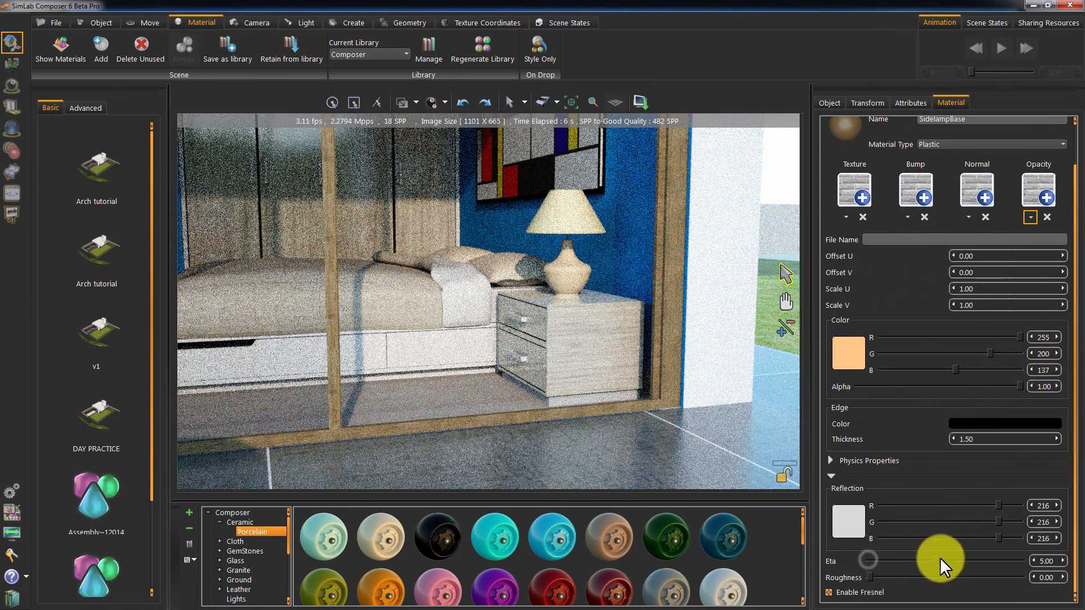
pyautogui.moveTo(940, 557); pyautogui.dragTo(918, 563)
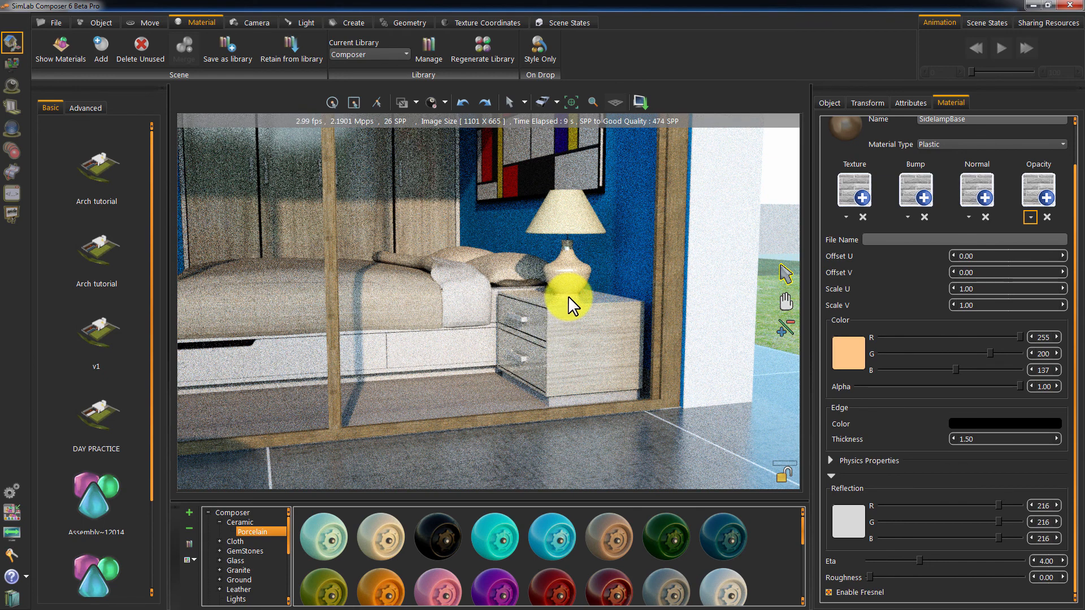
pyautogui.scroll(5, 574, 305)
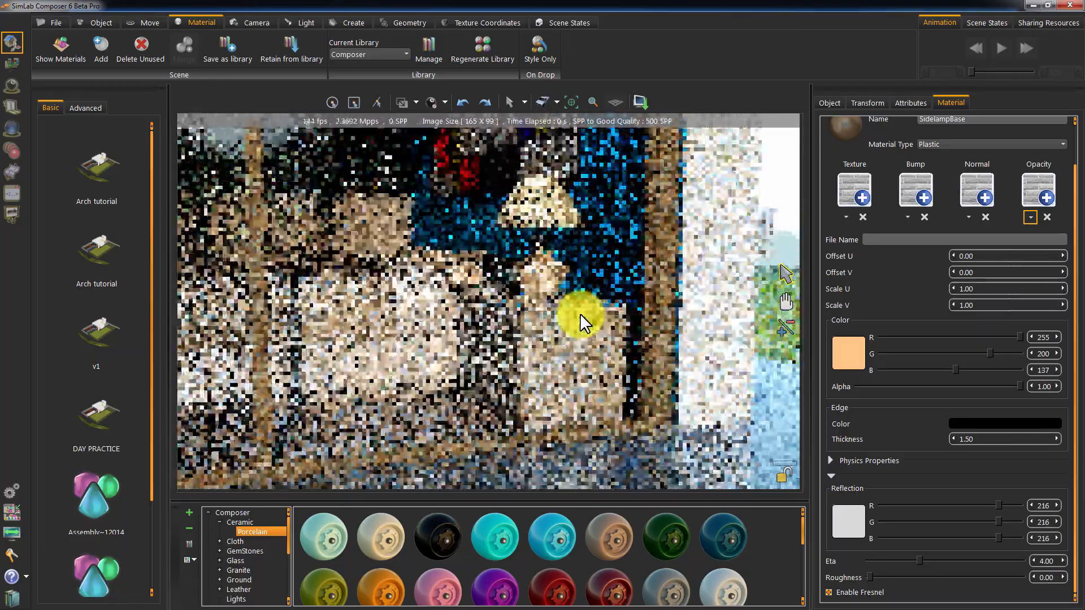
pyautogui.moveTo(627, 252); pyautogui.dragTo(579, 431, button='middle')
pyautogui.scroll(2, 578, 431)
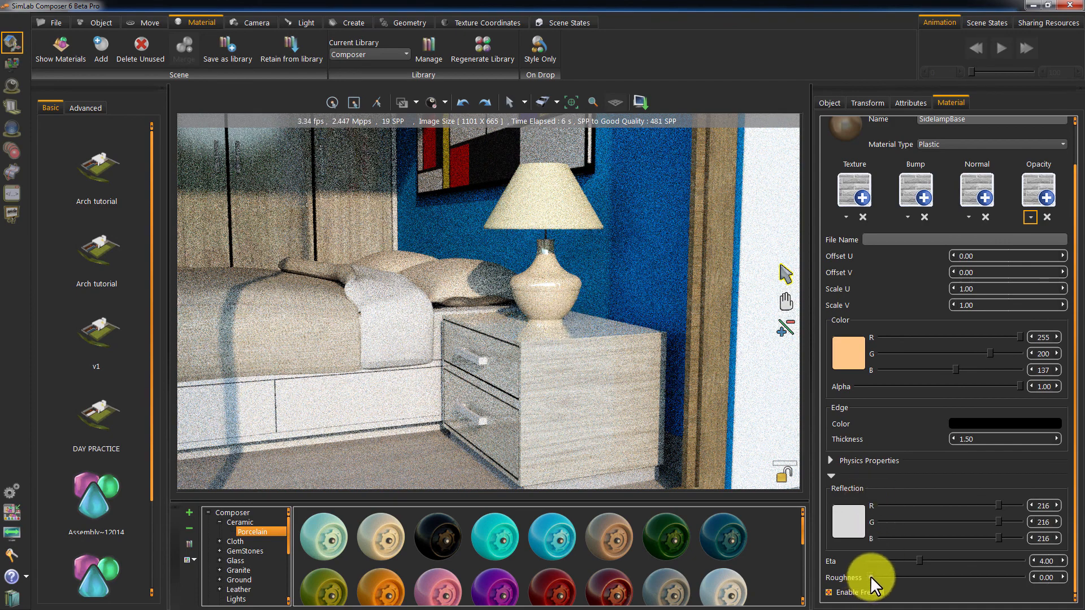
pyautogui.moveTo(878, 575); pyautogui.dragTo(901, 574)
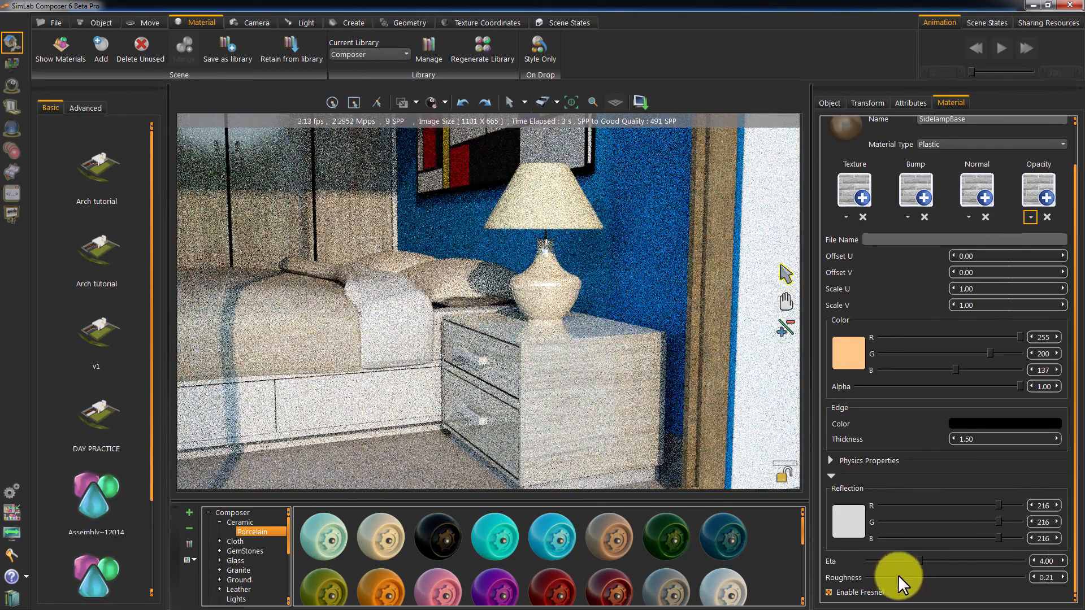
pyautogui.moveTo(930, 574); pyautogui.dragTo(934, 574)
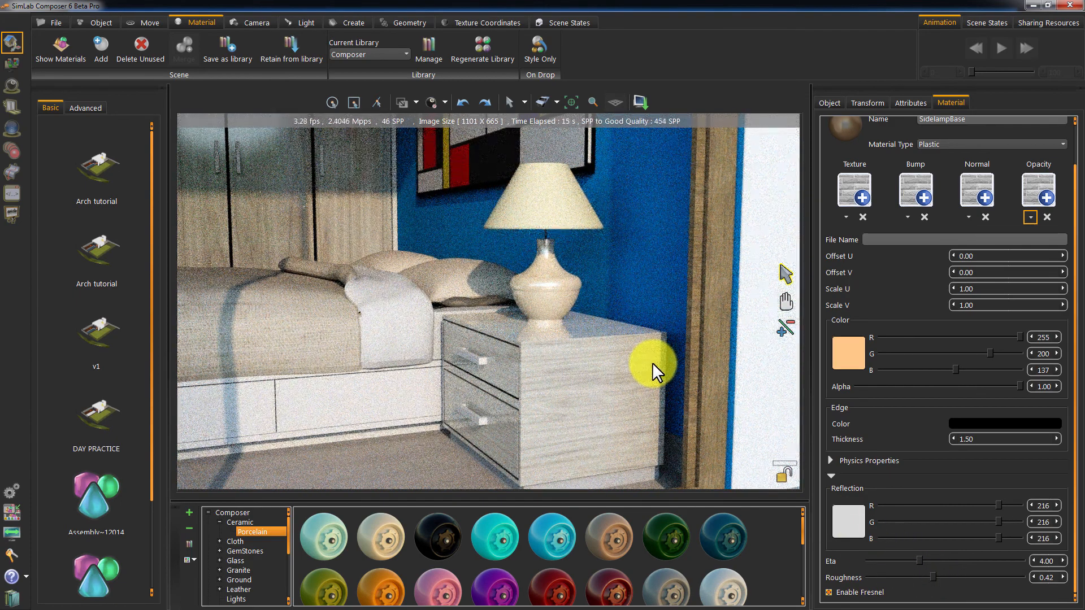
# Select the bedside lamp's shade and change its Sidelamp material's type to Thin SSS
pyautogui.click(544, 200)
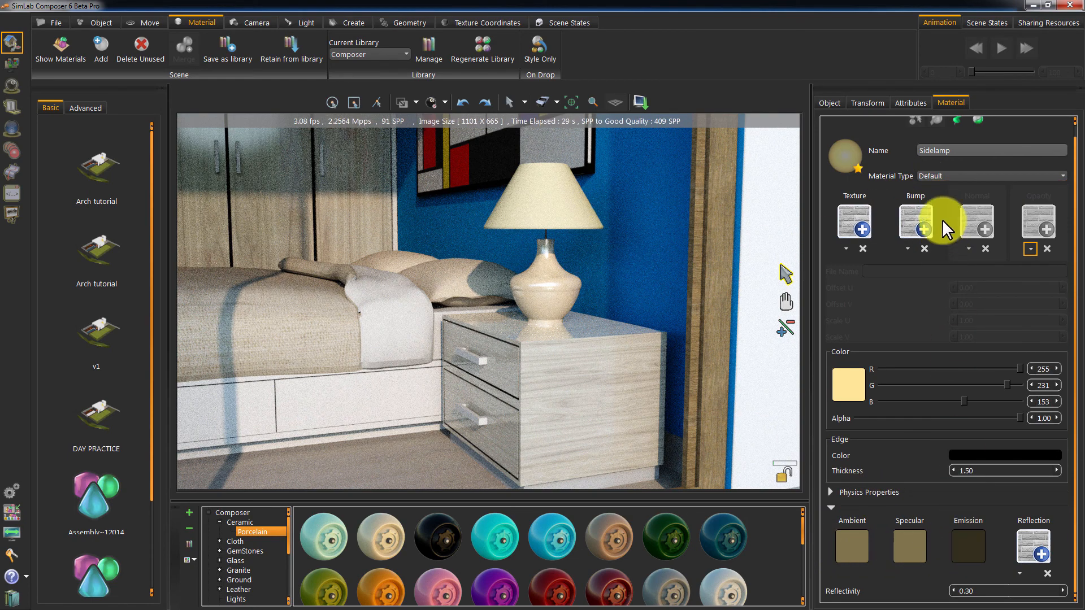
pyautogui.click(942, 173)
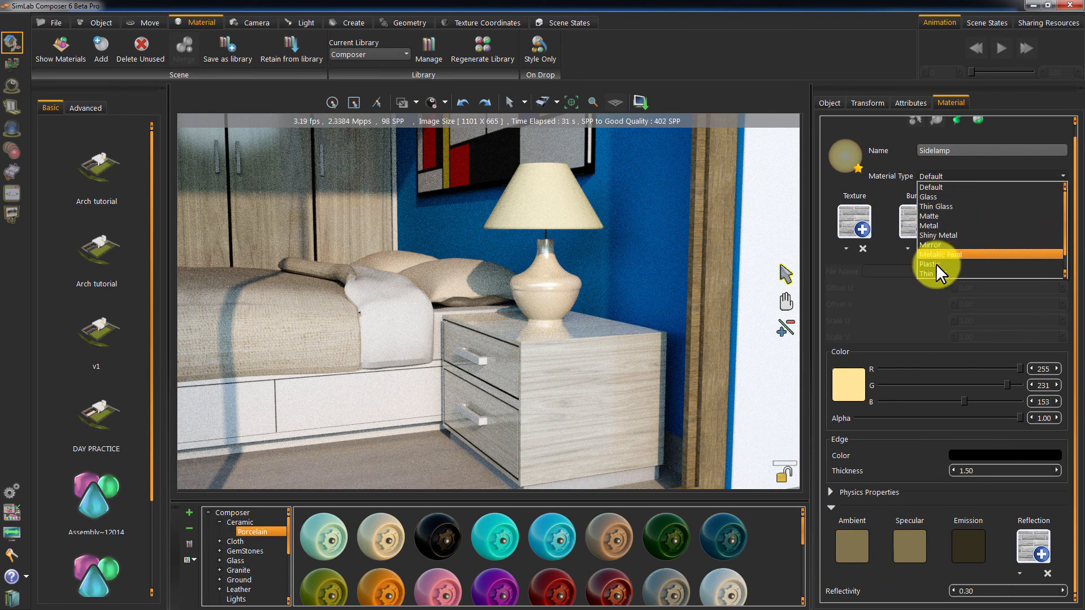
pyautogui.scroll(-1, 934, 271)
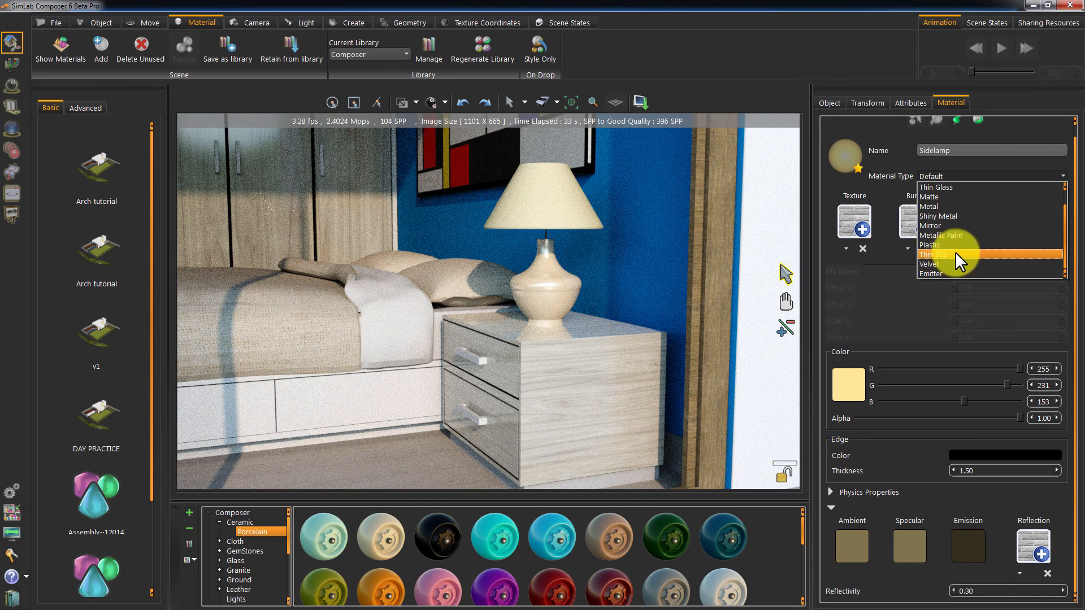
pyautogui.click(955, 252)
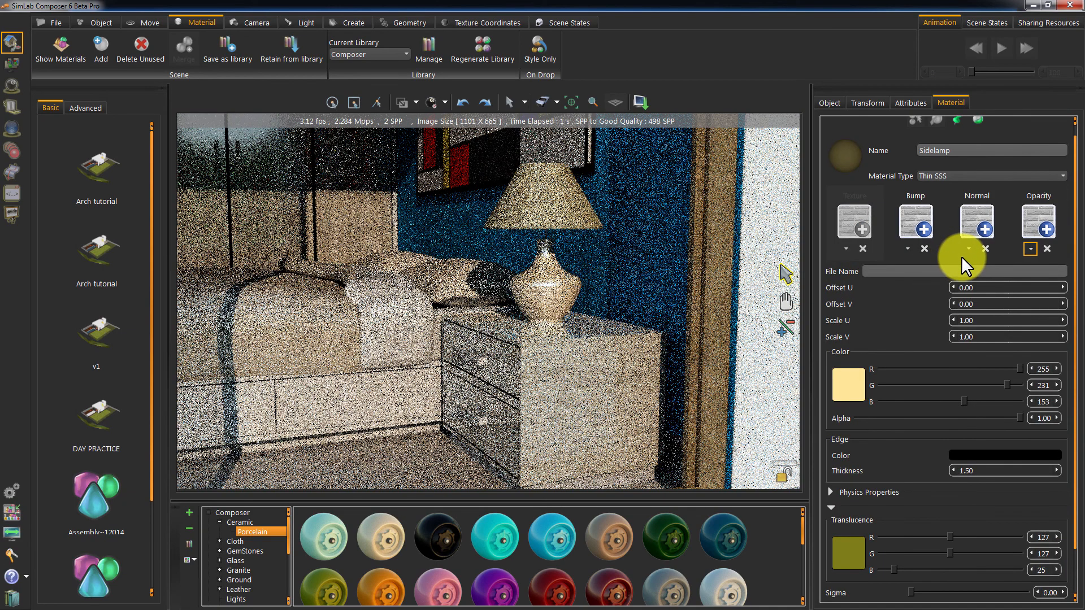
# Set the Sidelamp material's translucence red value to 244 and its Sigma to 0.60
pyautogui.moveTo(1075, 274); pyautogui.dragTo(1076, 323)
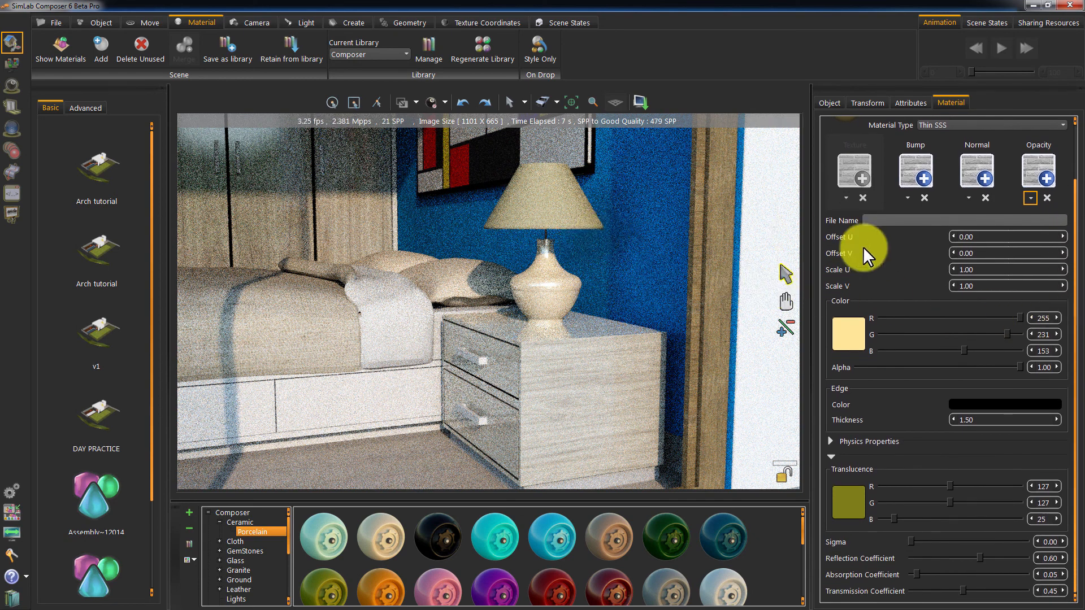
pyautogui.moveTo(951, 485); pyautogui.dragTo(1012, 489)
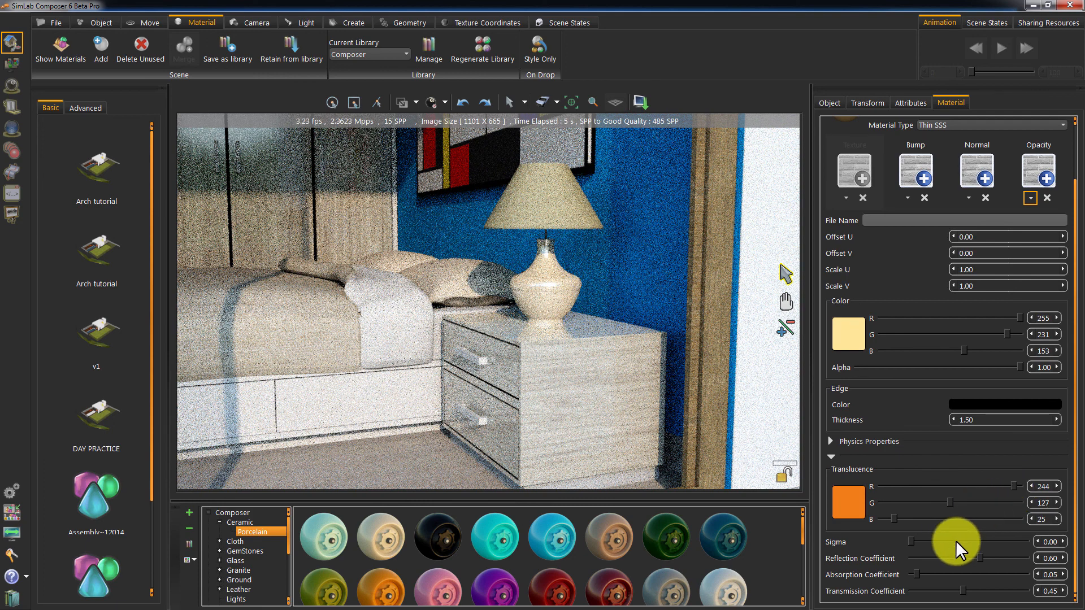
pyautogui.moveTo(911, 537); pyautogui.dragTo(978, 544)
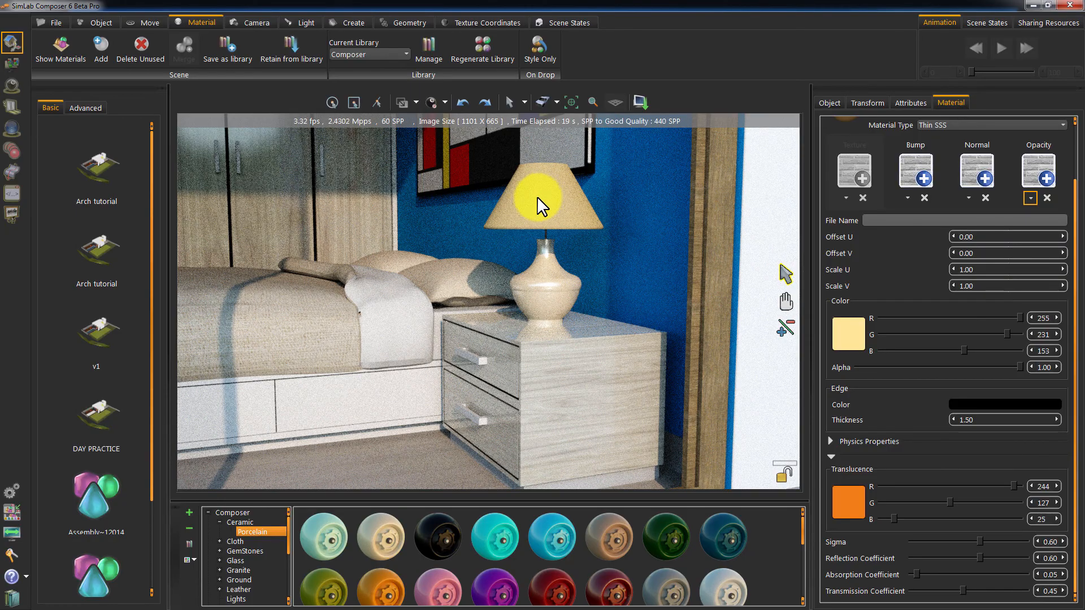
# Browse the Composer library's Ceramic materials, including the Porcelain subcategory
pyautogui.moveTo(537, 206); pyautogui.dragTo(500, 399)
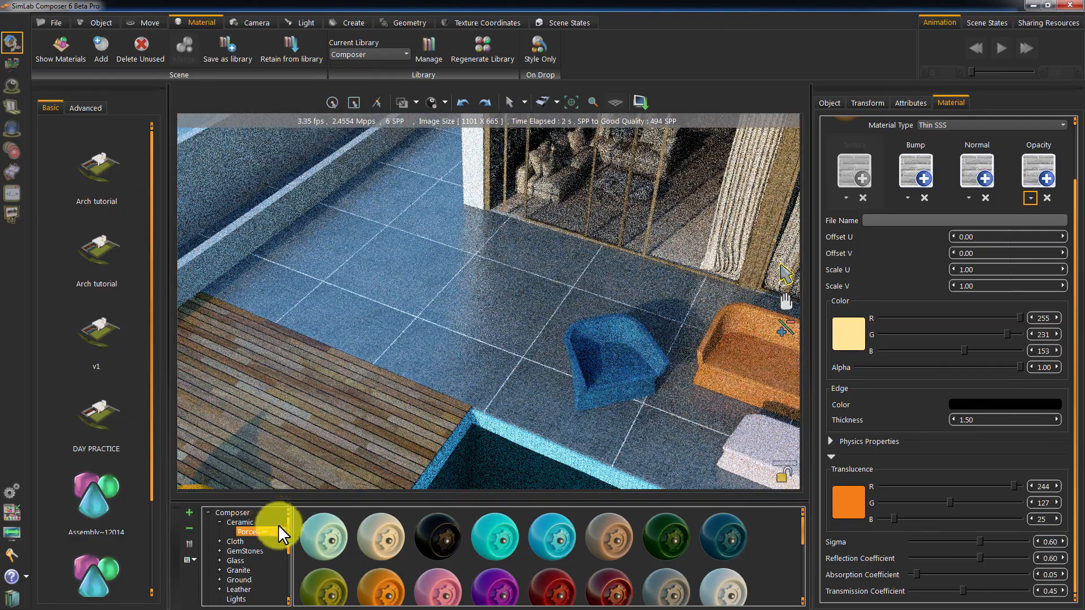
pyautogui.click(218, 522)
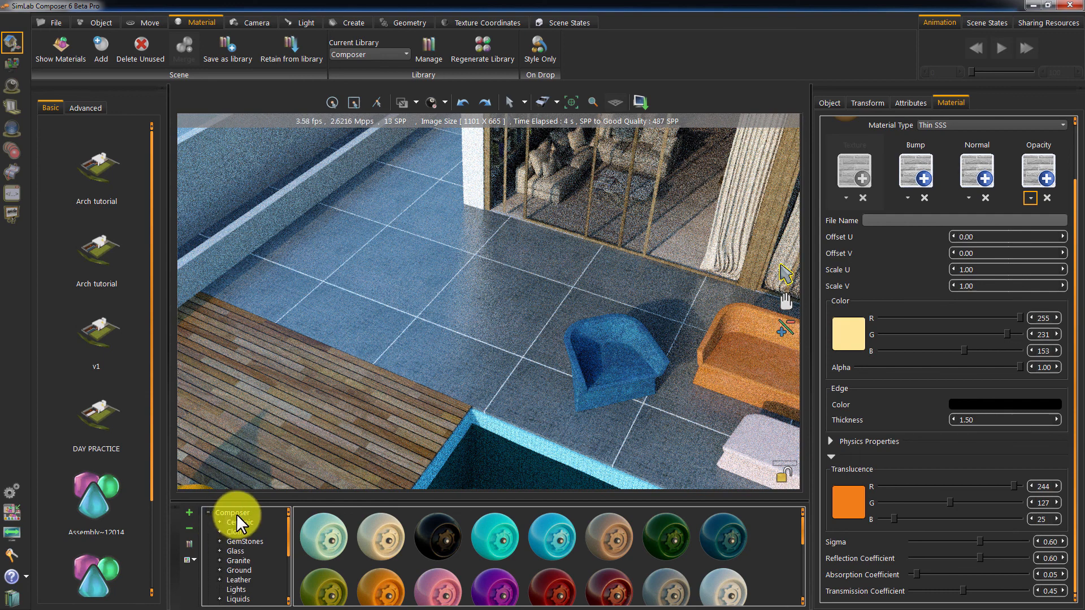
pyautogui.click(236, 514)
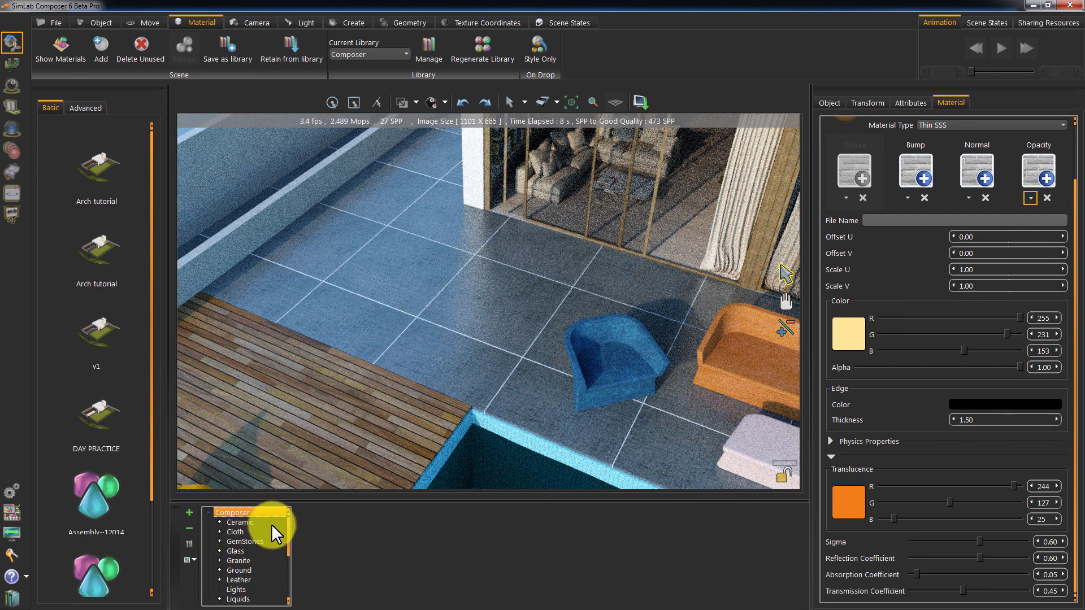
pyautogui.click(220, 522)
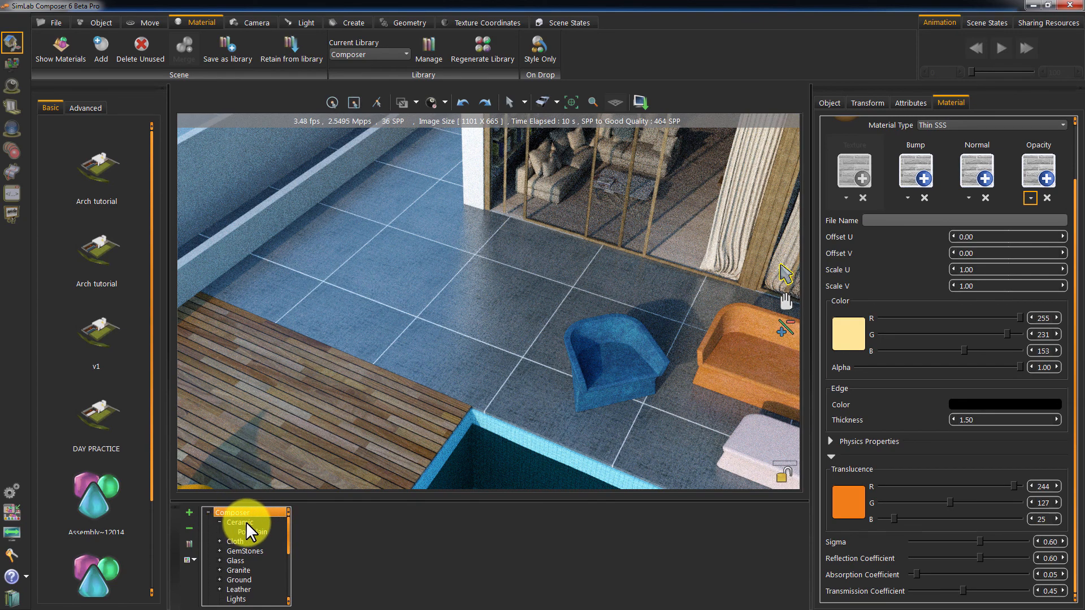
pyautogui.click(241, 523)
pyautogui.click(252, 532)
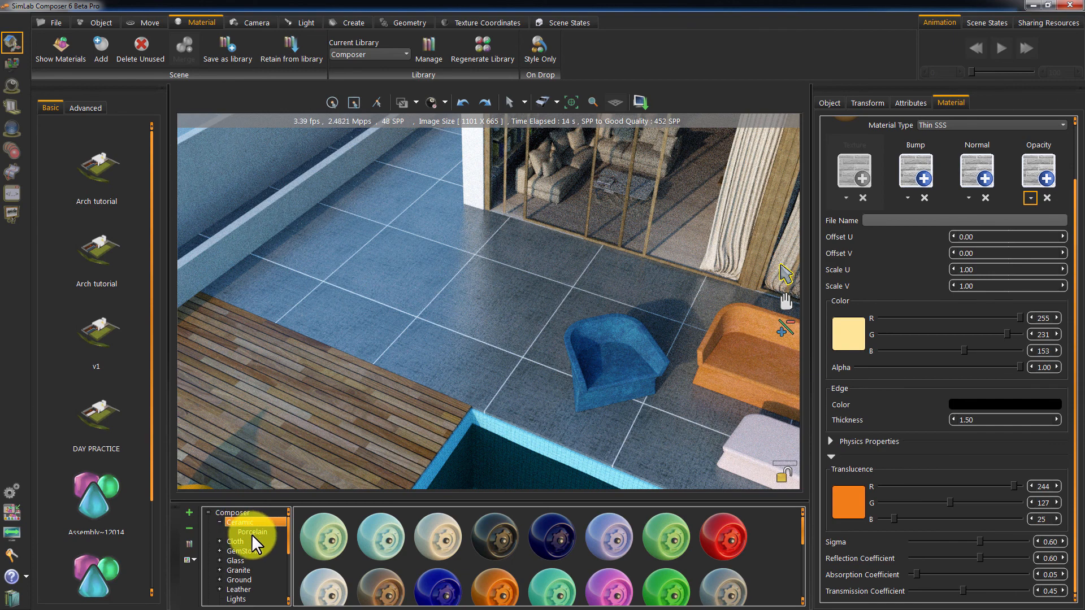
pyautogui.click(249, 522)
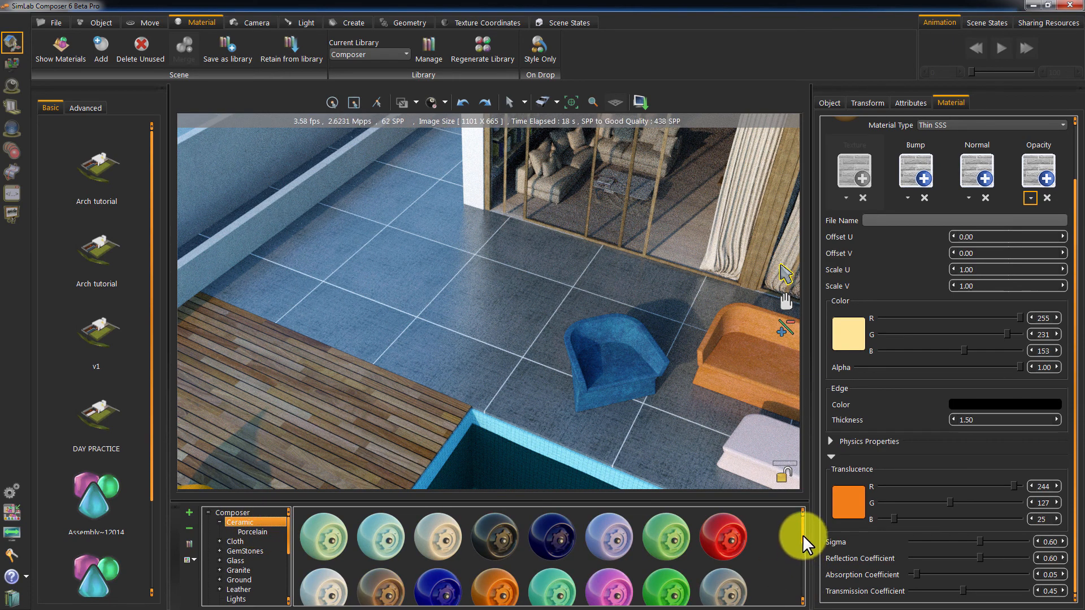
pyautogui.click(803, 562)
pyautogui.moveTo(803, 562); pyautogui.dragTo(800, 581)
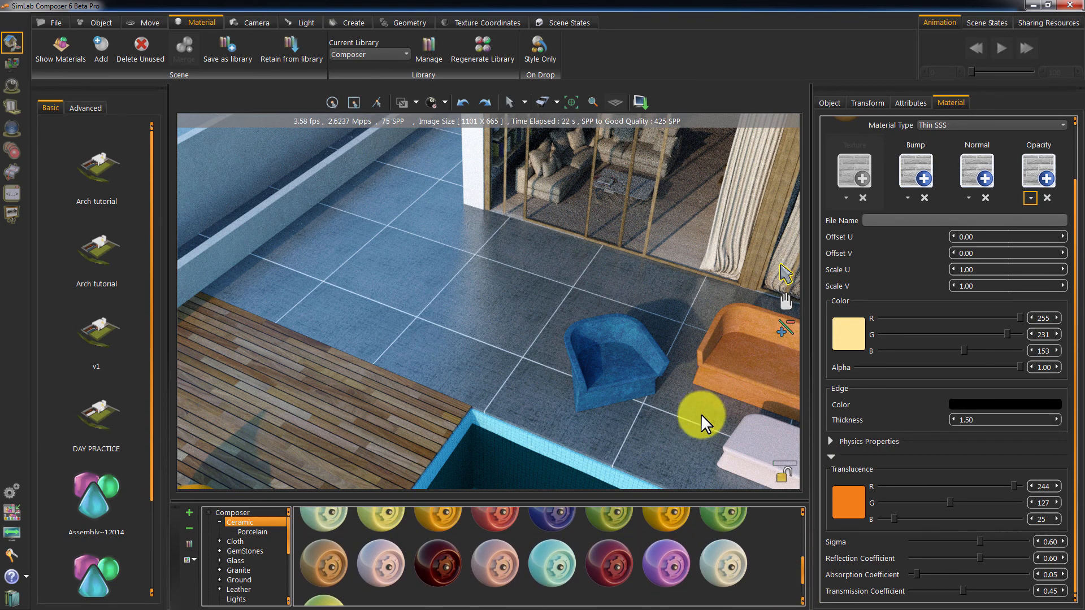
# Look through the Satin, Velvet and wool materials in the Cloth category and apply Blue Wool to the patio armchair
pyautogui.click(220, 541)
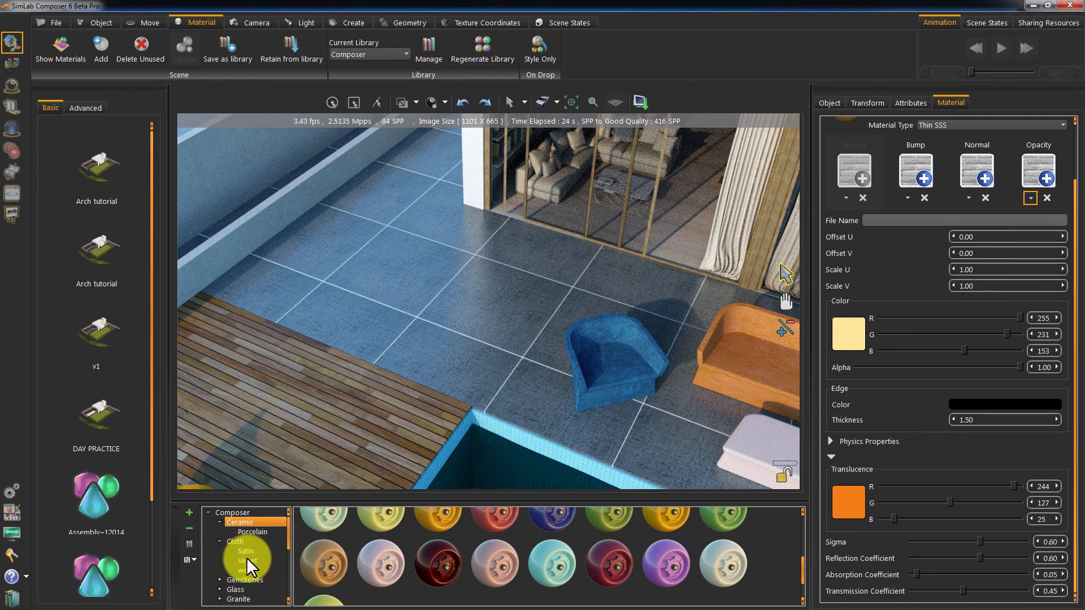
pyautogui.click(246, 553)
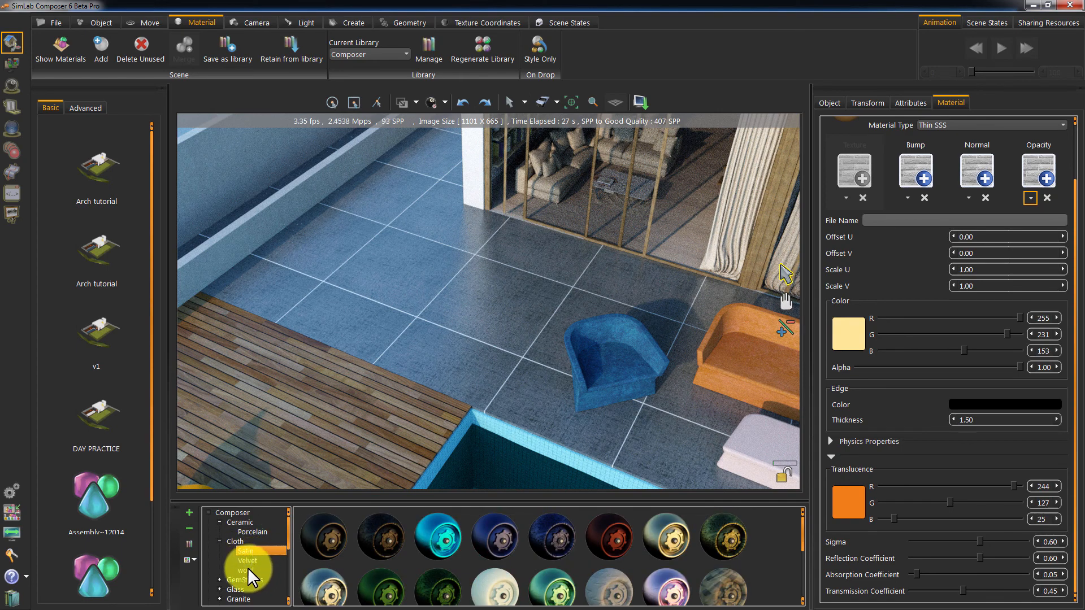
pyautogui.click(247, 561)
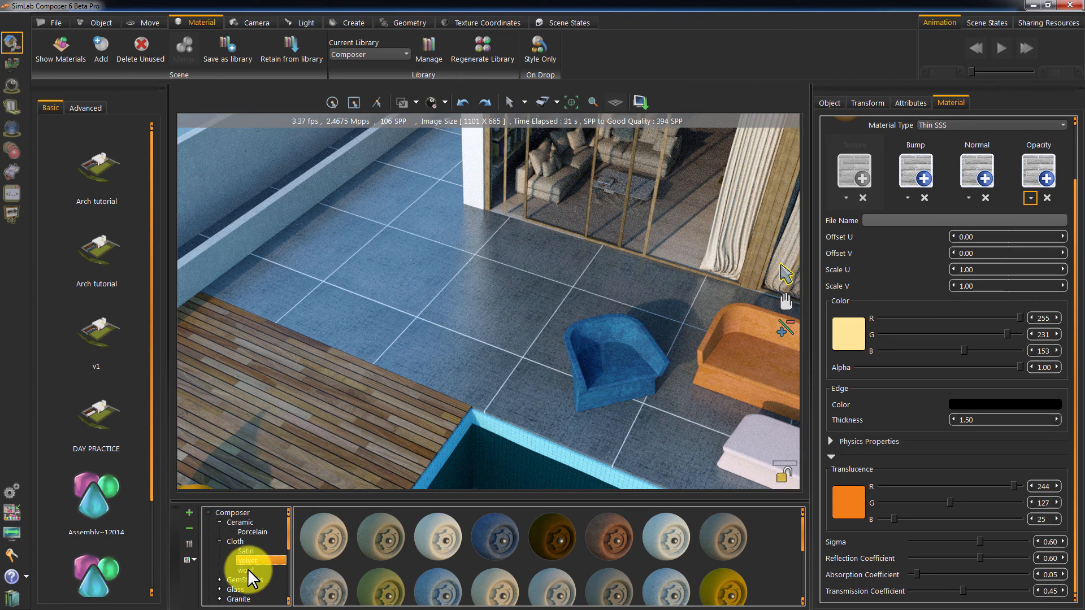
pyautogui.click(250, 570)
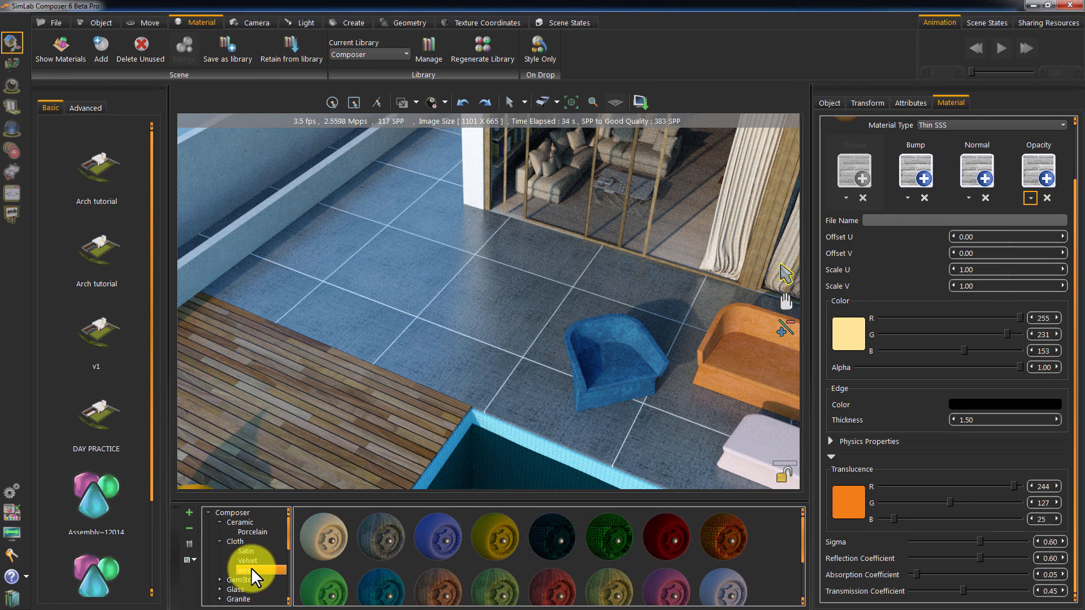
pyautogui.moveTo(461, 283); pyautogui.dragTo(486, 328, button='middle')
pyautogui.moveTo(497, 544); pyautogui.dragTo(422, 313)
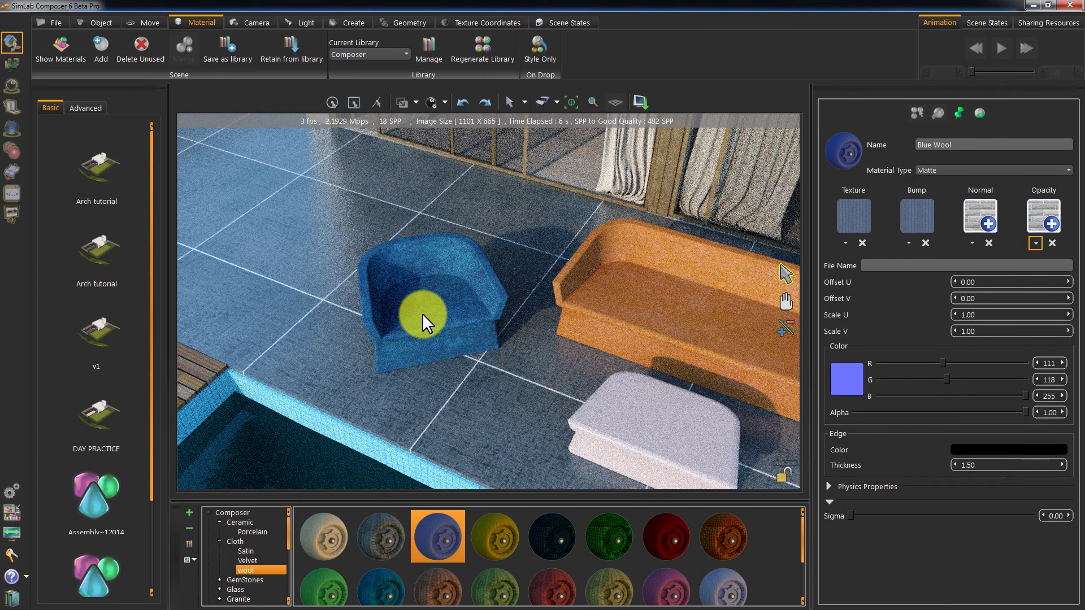
pyautogui.click(422, 313)
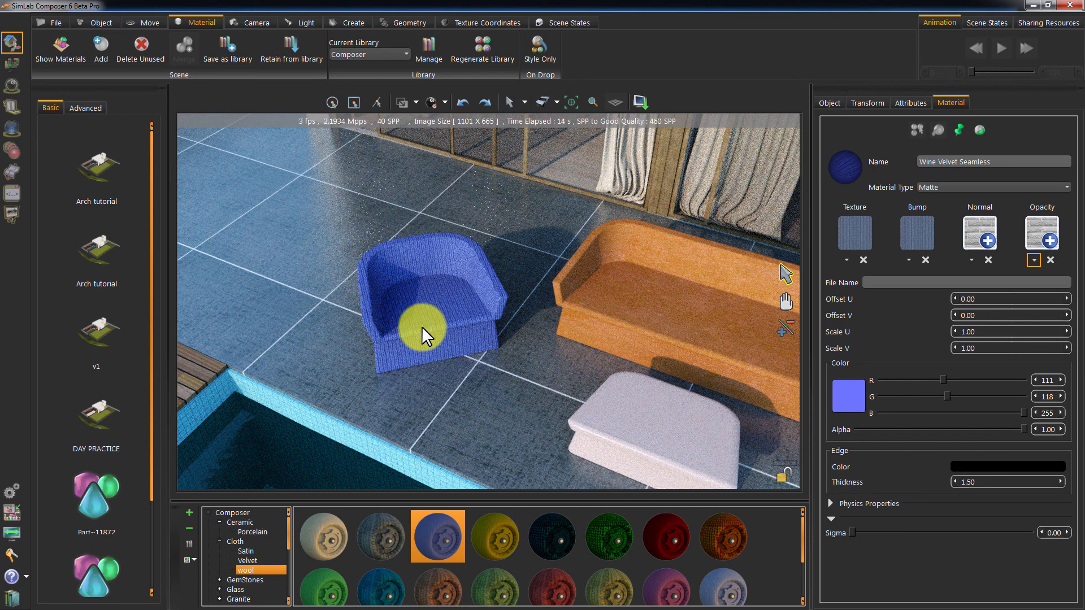
# Set the armchair material's texture Scale U and Scale V to 3.00
pyautogui.click(850, 262)
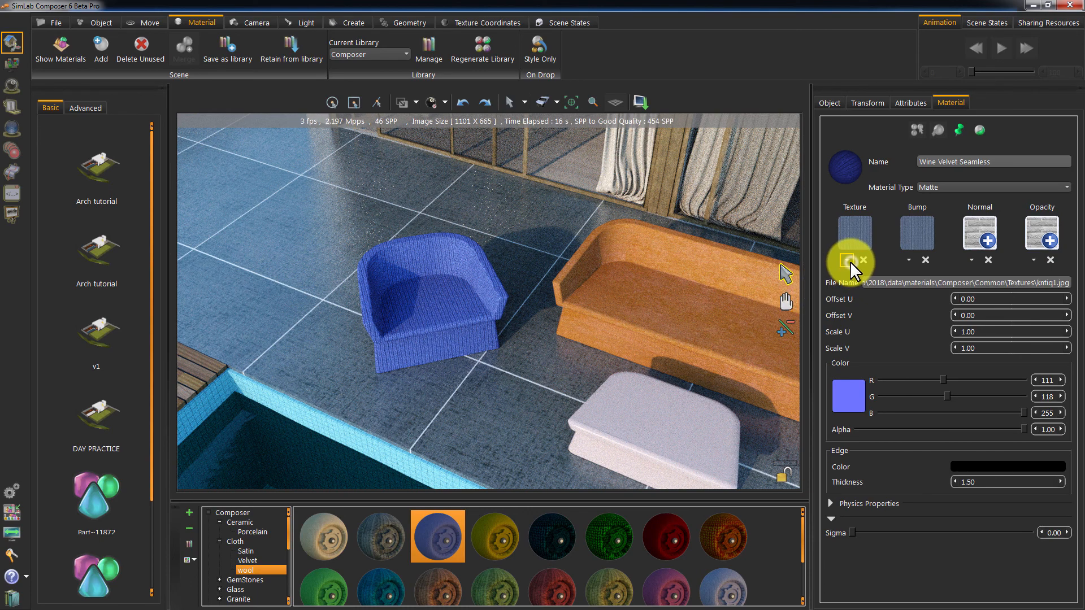
pyautogui.click(983, 333)
pyautogui.write('3')
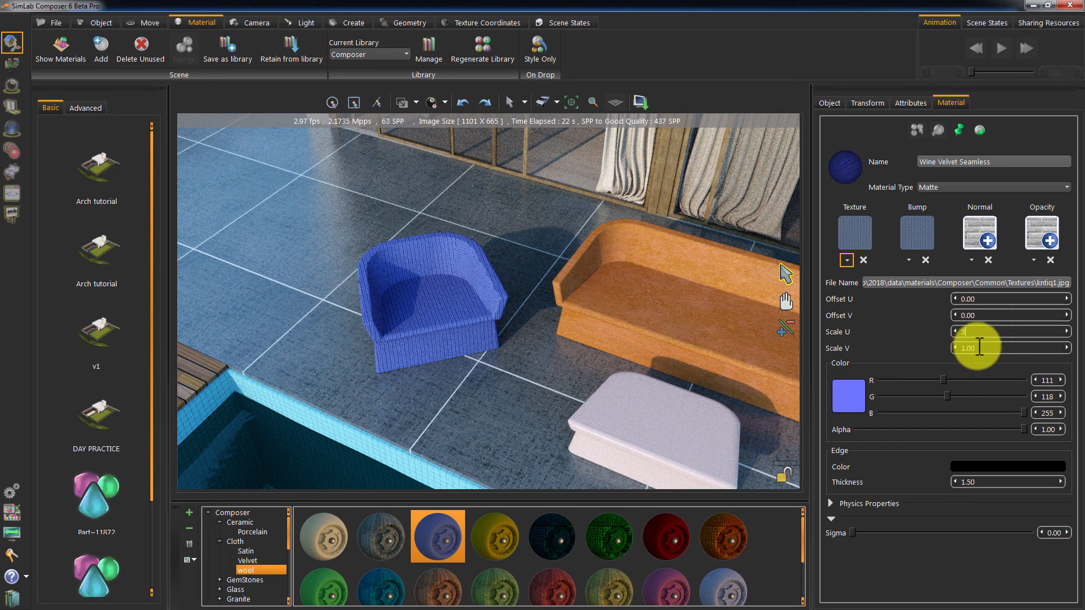
pyautogui.moveTo(978, 347); pyautogui.dragTo(927, 346)
pyautogui.write('3')
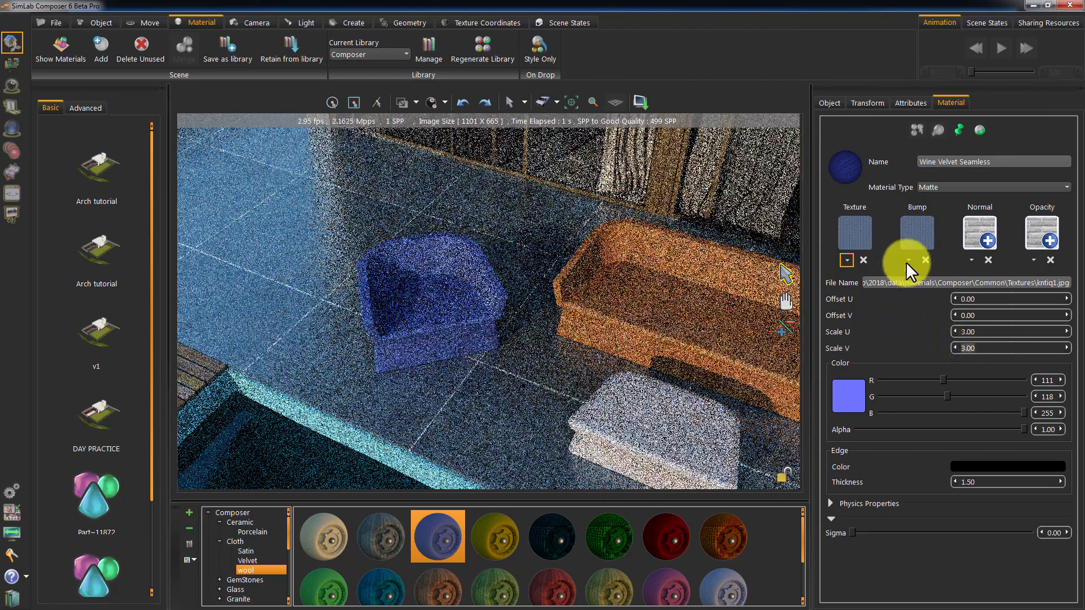
# Set the armchair material's bump Scale U and Scale V to 3.00 and check the knit pattern up close
pyautogui.click(907, 260)
pyautogui.moveTo(984, 347); pyautogui.dragTo(927, 333)
pyautogui.write('3')
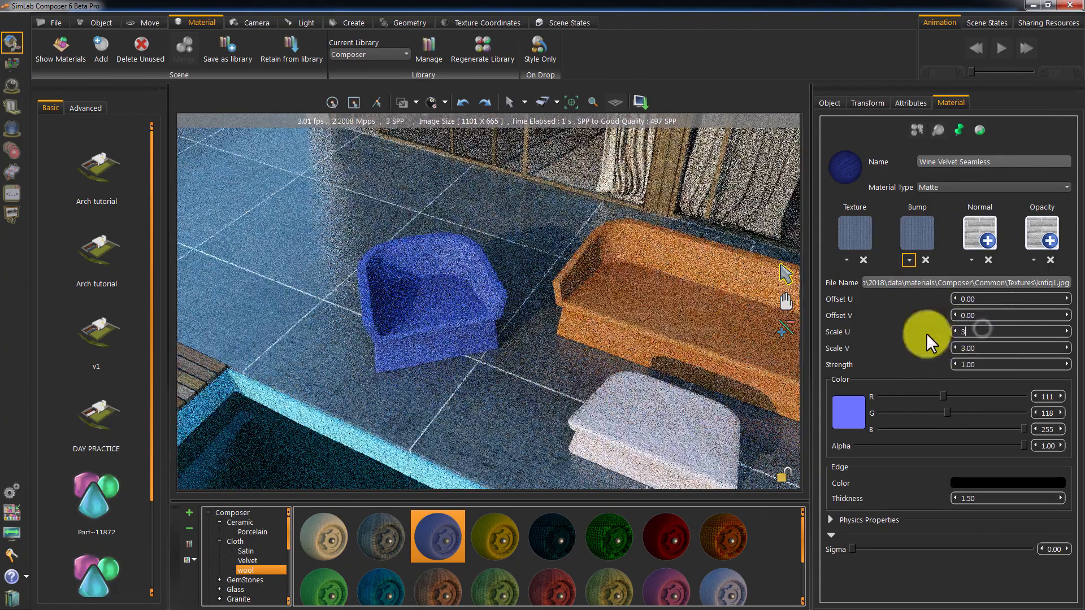
pyautogui.write('3')
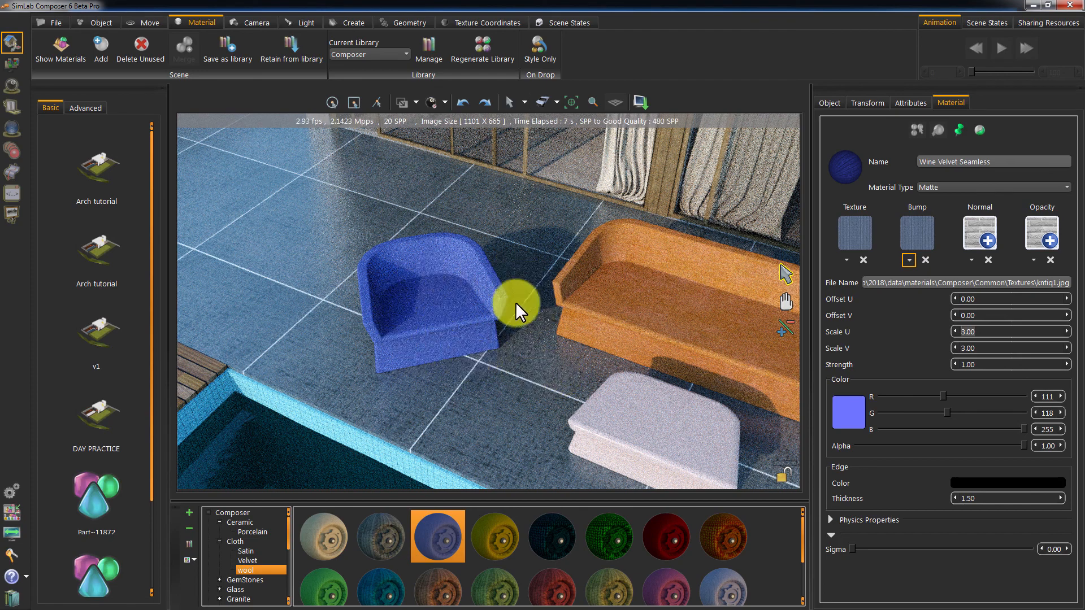
pyautogui.scroll(6, 466, 357)
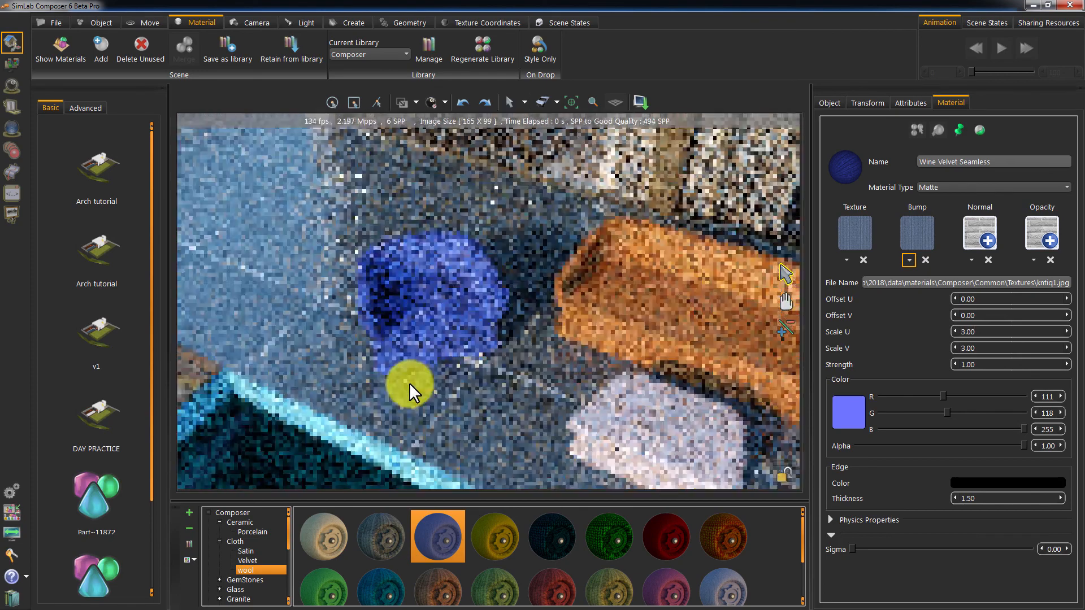
pyautogui.scroll(5, 616, 353)
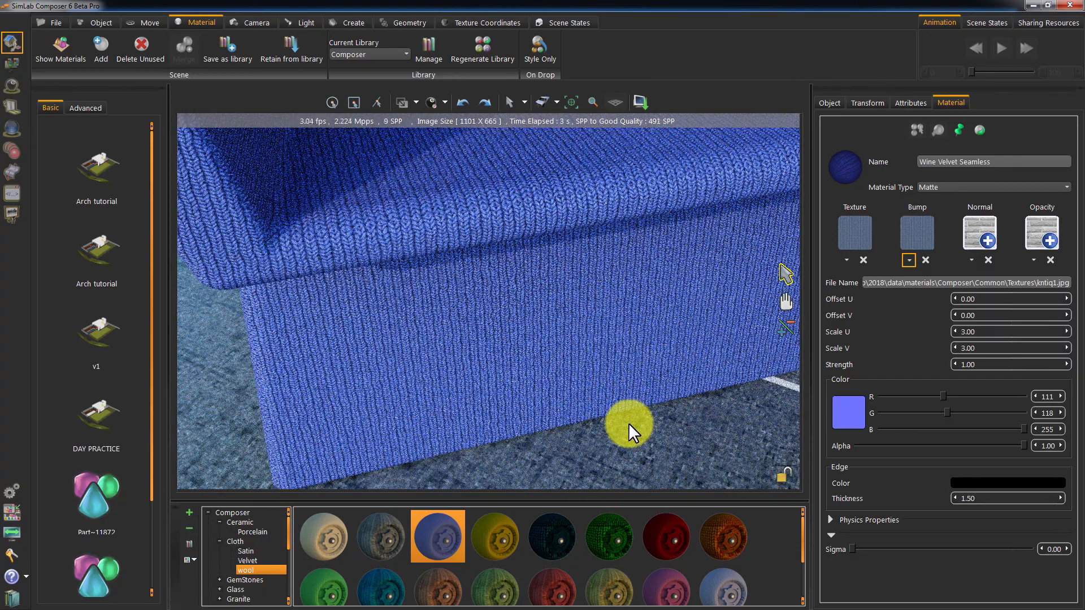
# Try the brown wood material with texture F1 (14).jpg from the Ground category on the patio floor
pyautogui.press('Down')
pyautogui.scroll(-5, 533, 428)
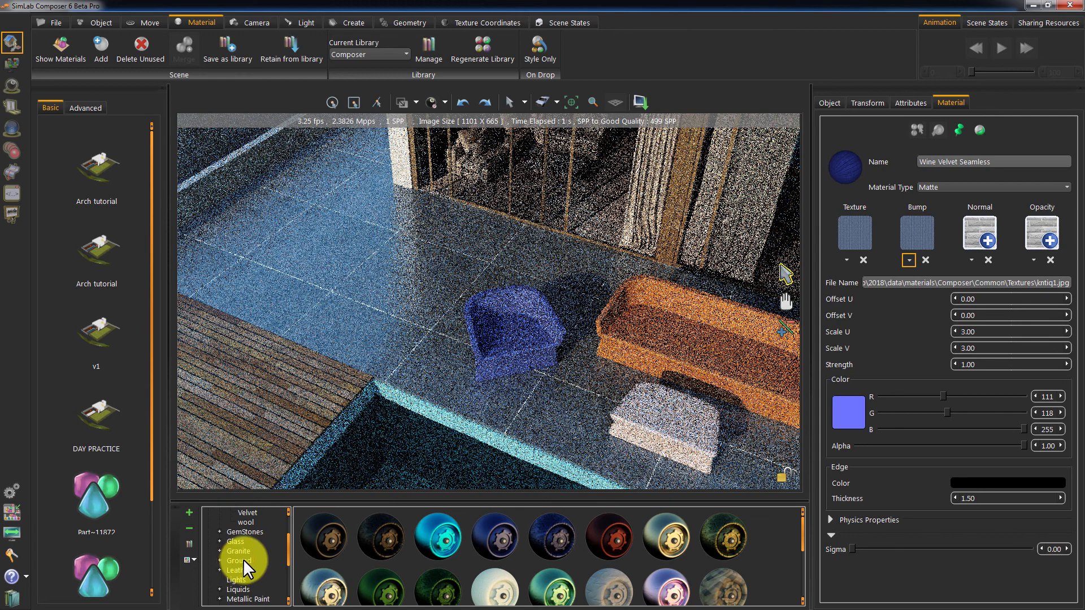
pyautogui.click(241, 560)
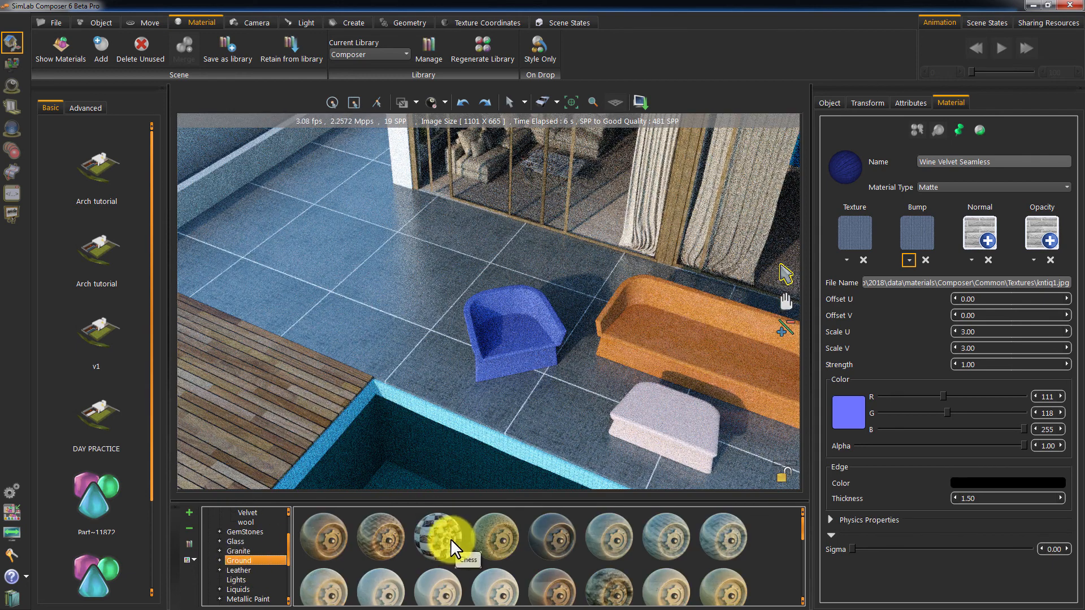
pyautogui.click(331, 536)
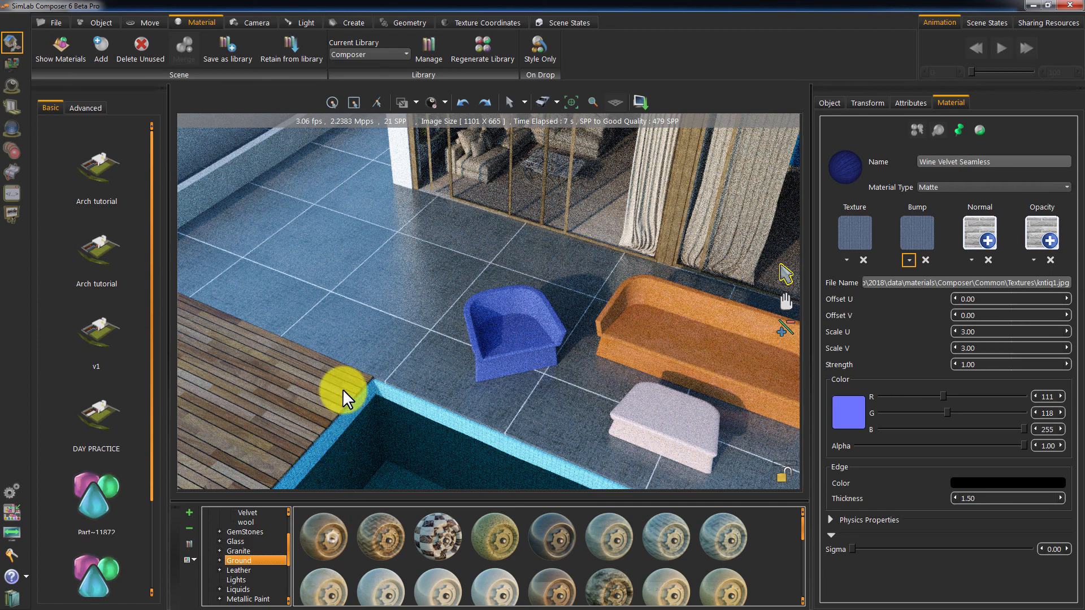
pyautogui.click(373, 297)
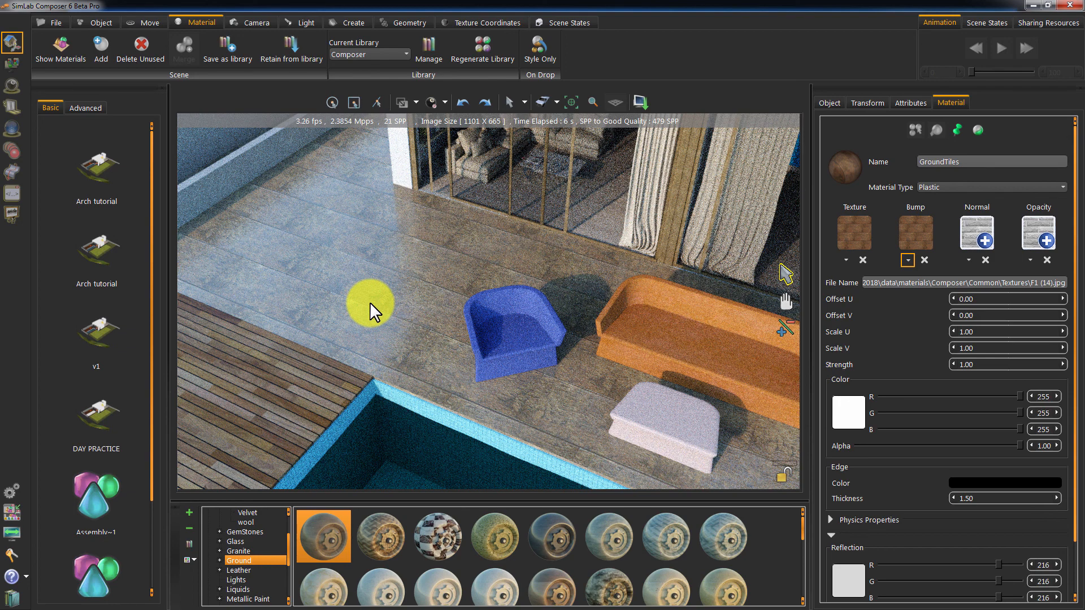
# Try the light-square and dark-border tile material with texture F1 (22).jpg from the Ground category on the patio floor
pyautogui.moveTo(801, 531); pyautogui.dragTo(803, 568)
pyautogui.click(542, 533)
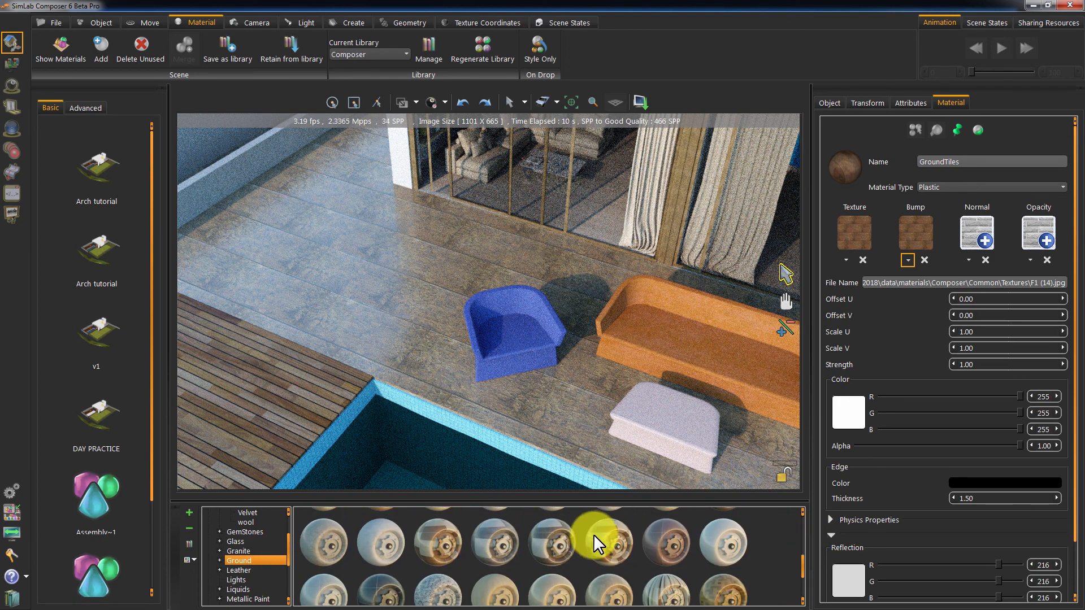
pyautogui.moveTo(554, 541); pyautogui.dragTo(368, 329)
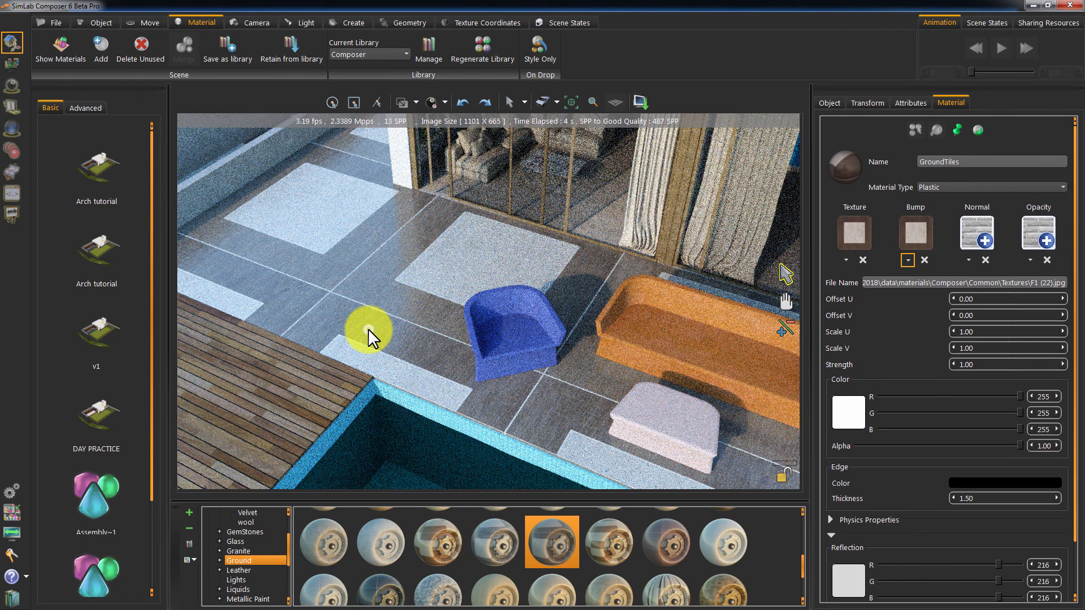
# Set the GroundTiles material's texture Scale U and Scale V to 3.00
pyautogui.click(846, 257)
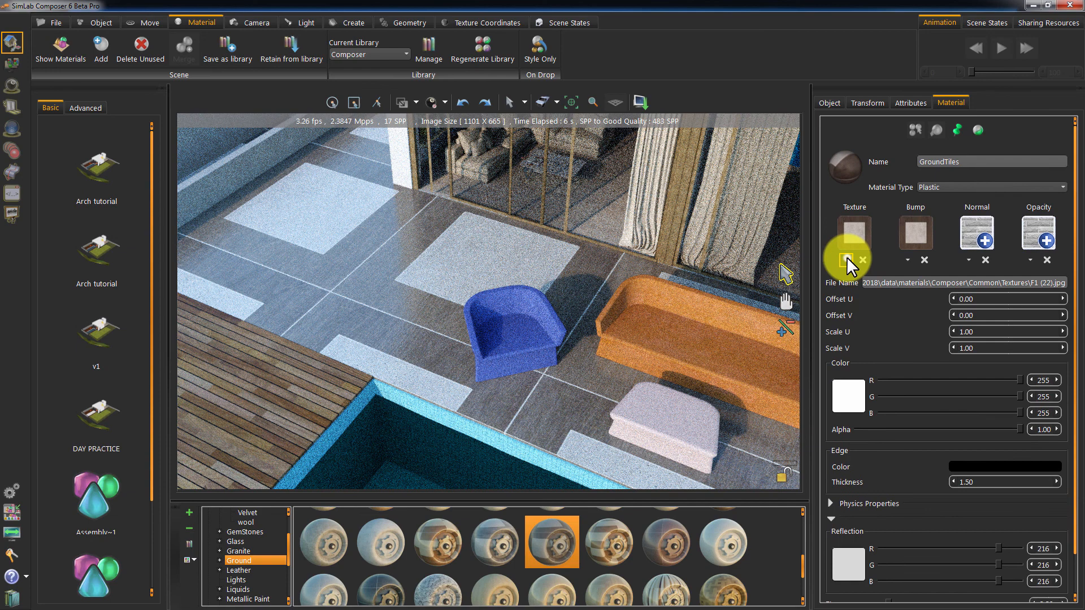
pyautogui.click(982, 333)
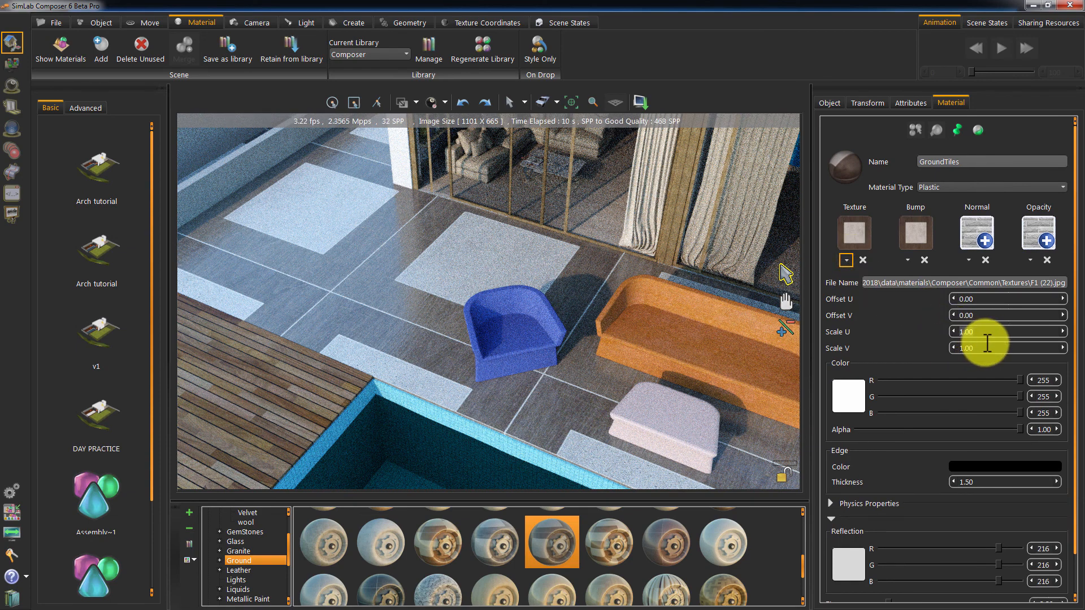
pyautogui.press('Delete')
pyautogui.write('3')
pyautogui.press('Tab')
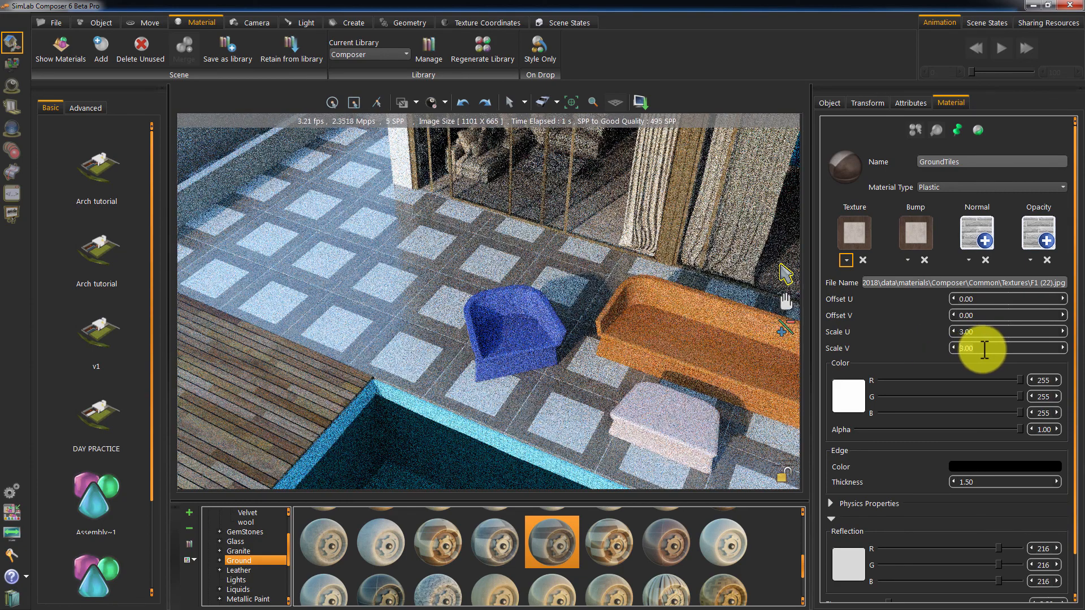
# Set the GroundTiles material's bump Scale U and Scale V to 3.00
pyautogui.click(908, 260)
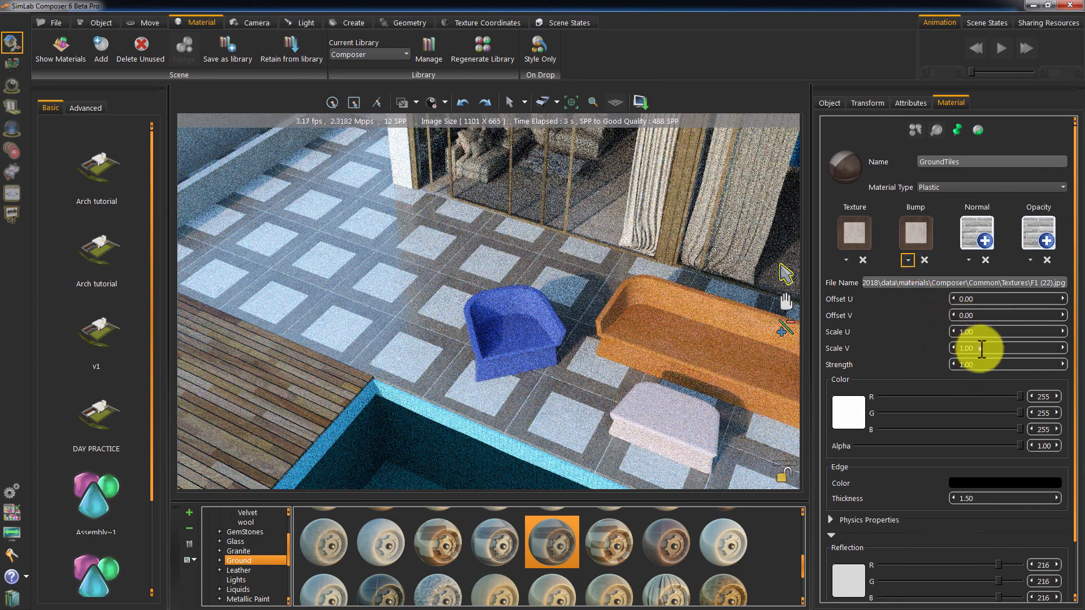
pyautogui.doubleClick(982, 348)
pyautogui.write('3')
pyautogui.click(965, 334)
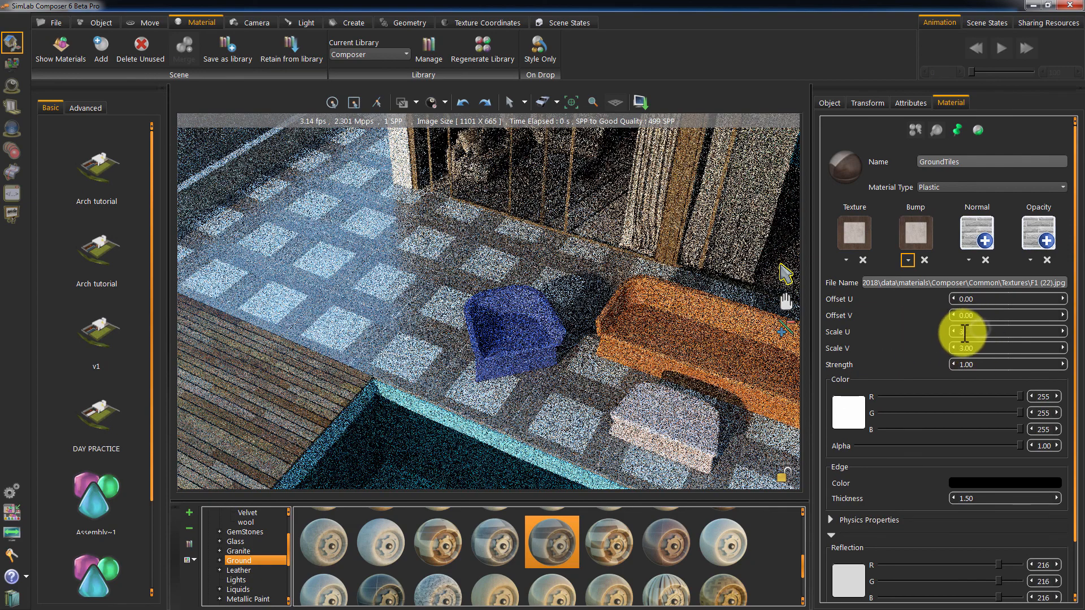
pyautogui.write('3')
pyautogui.press('Return')
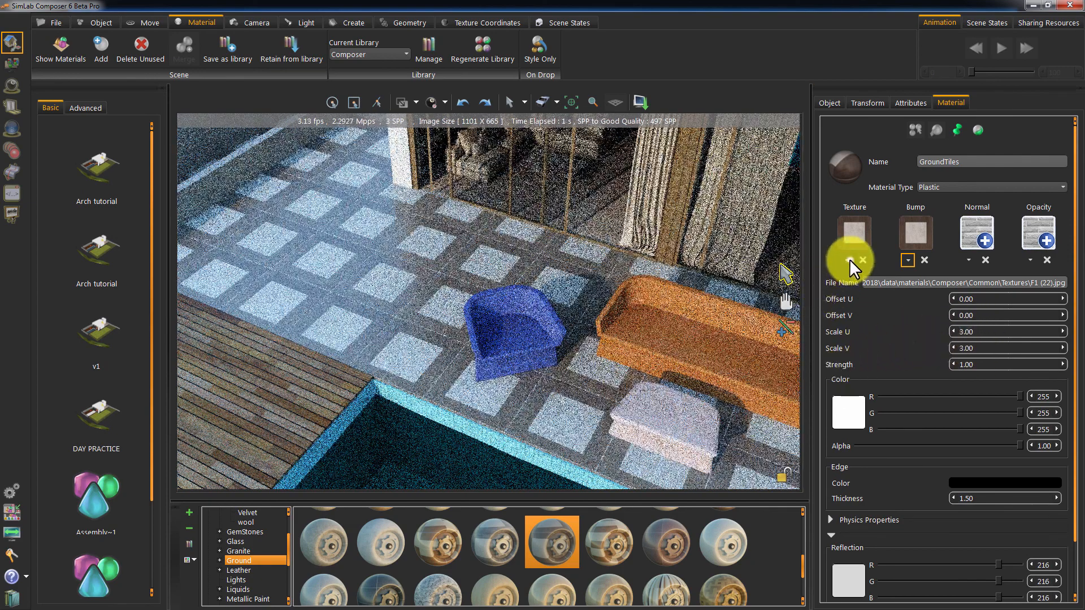
# Apply the dark grey tile material with texture F1 (4).jpg from the Ground category to the patio floor
pyautogui.click(849, 260)
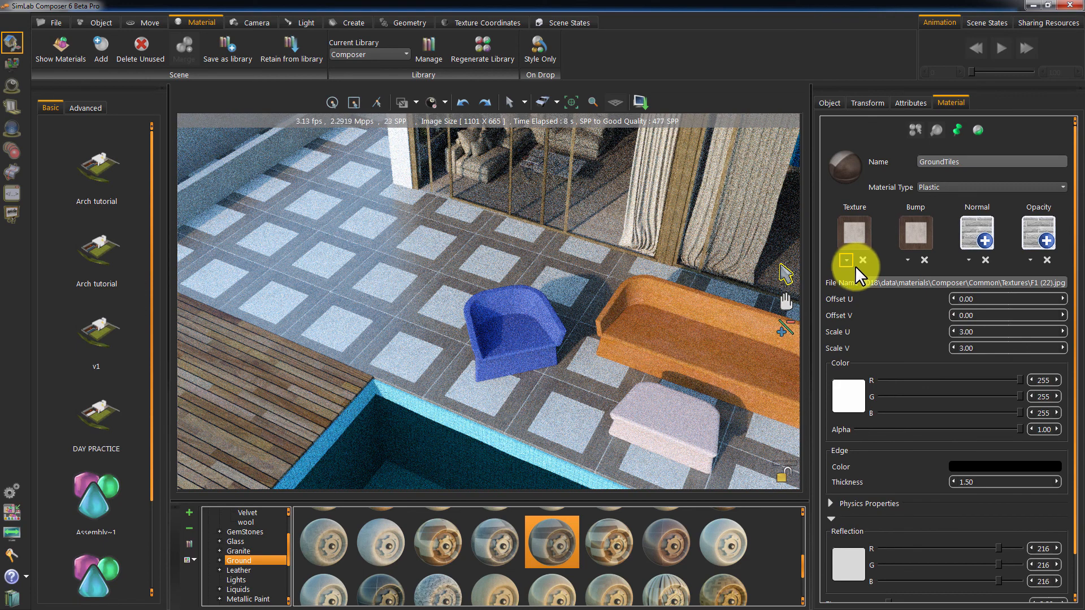
pyautogui.moveTo(802, 552); pyautogui.dragTo(803, 575)
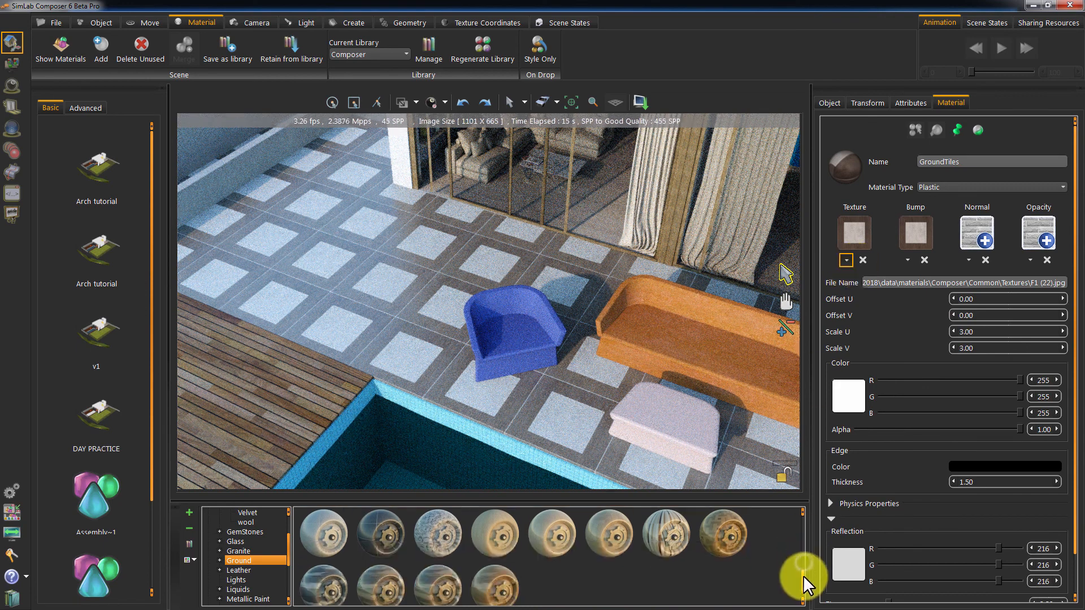
pyautogui.moveTo(375, 535); pyautogui.dragTo(395, 320)
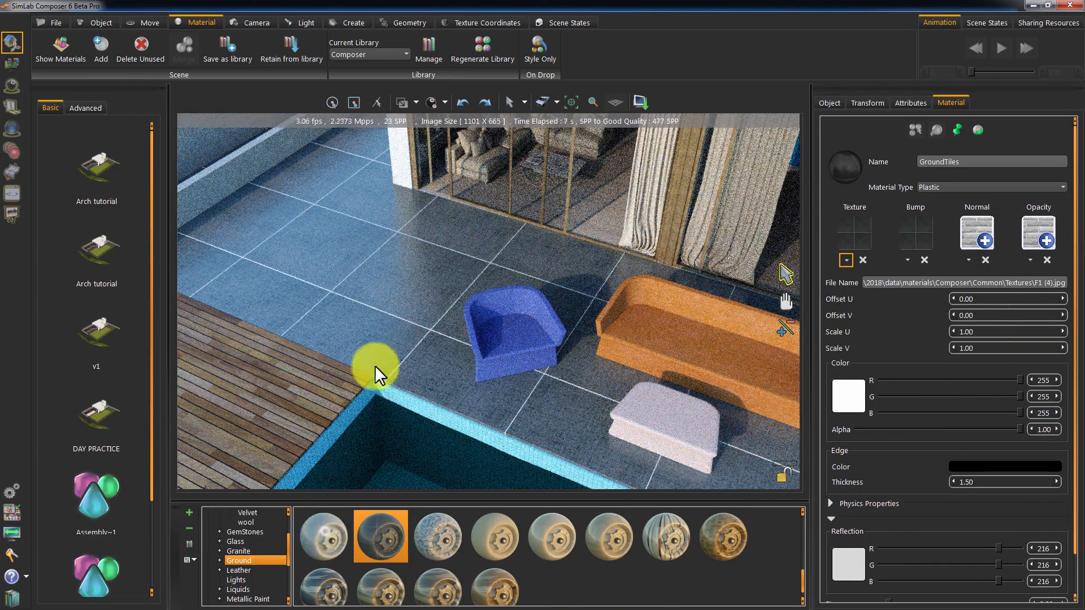
# Apply the light grey tile material with texture F1 (3).jpg from the Ground category to the patio floor
pyautogui.moveTo(374, 365); pyautogui.dragTo(391, 316)
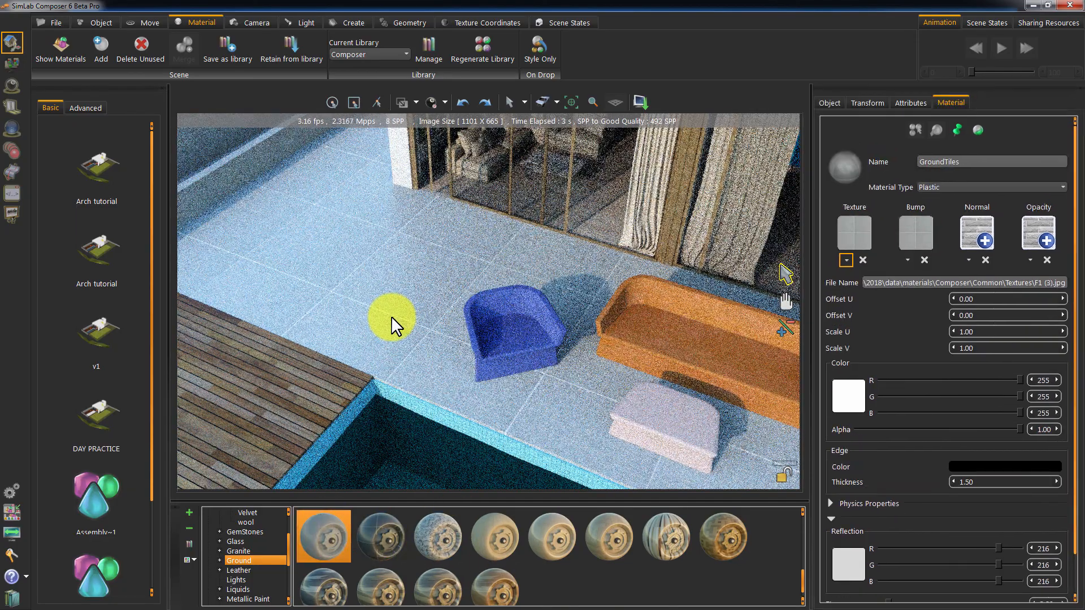
pyautogui.moveTo(396, 320); pyautogui.dragTo(465, 432, button='middle')
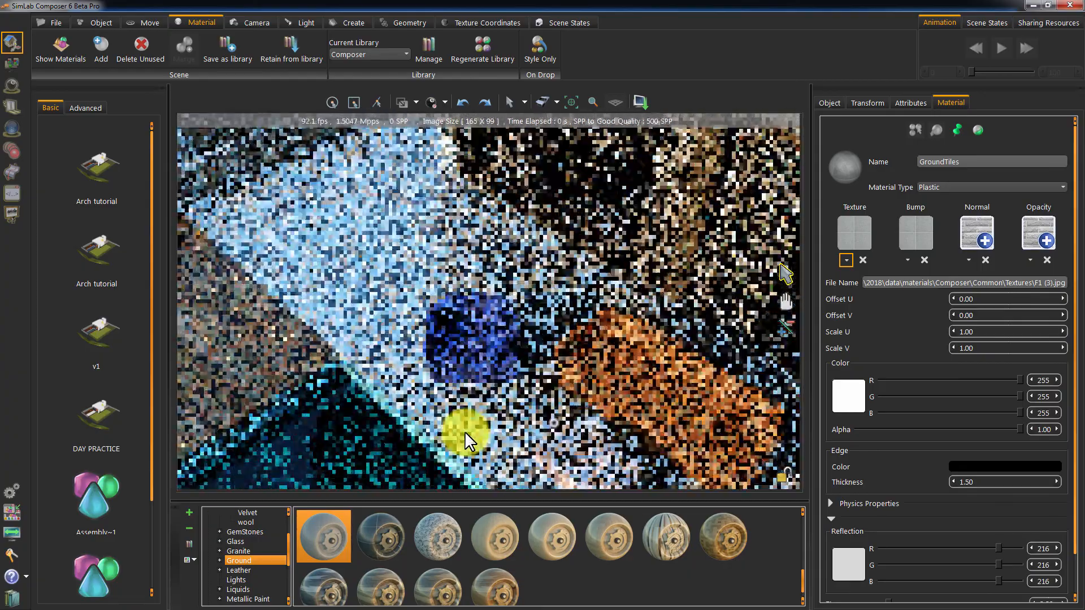
pyautogui.scroll(1, 493, 373)
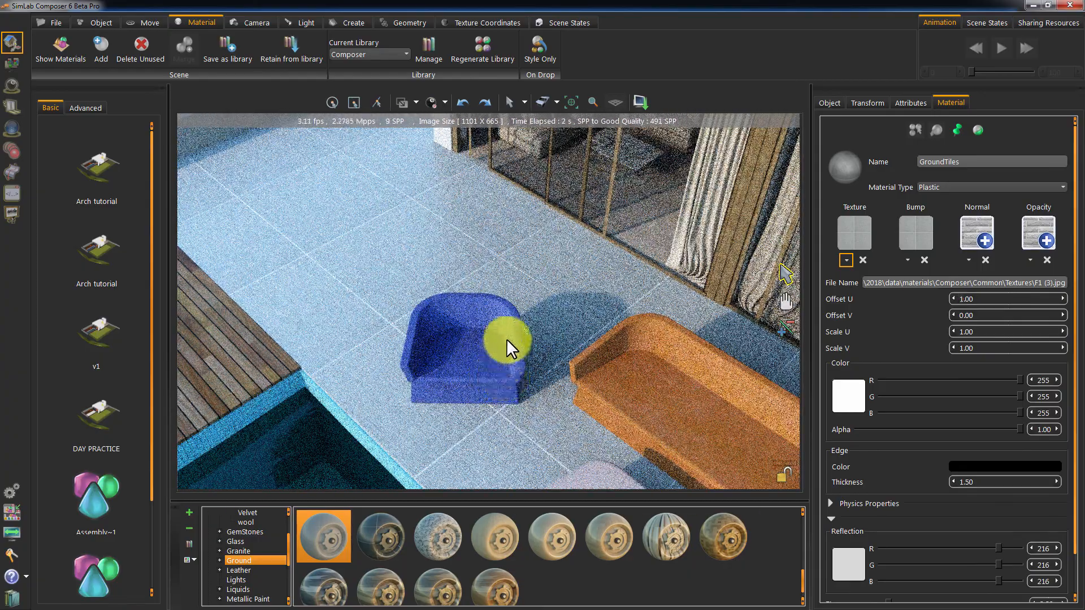
pyautogui.scroll(-3, 507, 338)
pyautogui.moveTo(505, 327); pyautogui.dragTo(571, 346, button='middle')
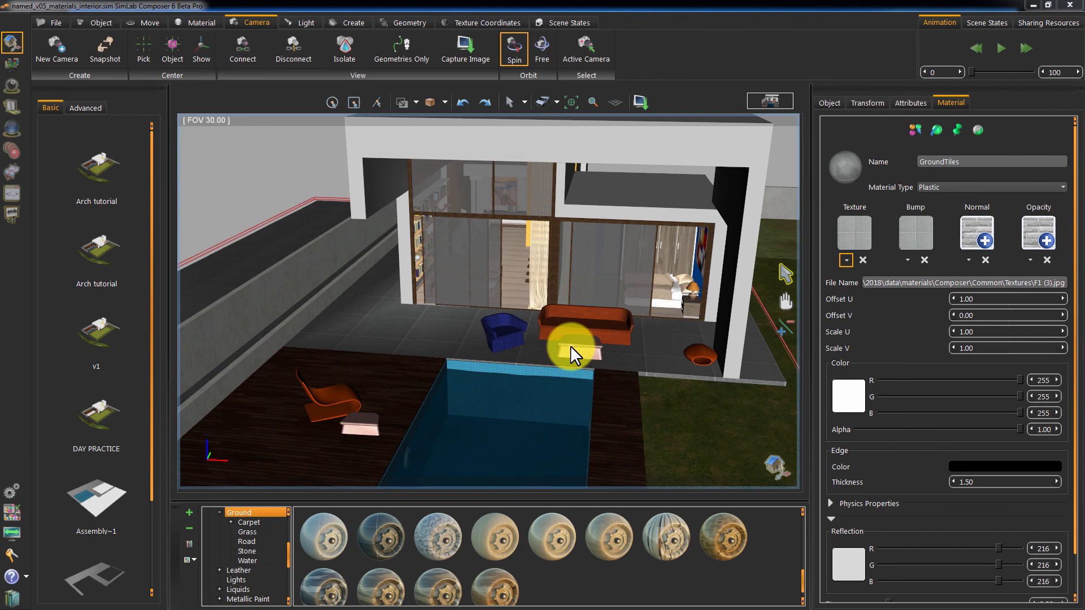
# Focus on the living-room sofa inside the house and set the active camera's Field of View to 60
pyautogui.moveTo(570, 346); pyautogui.dragTo(523, 266, button='middle')
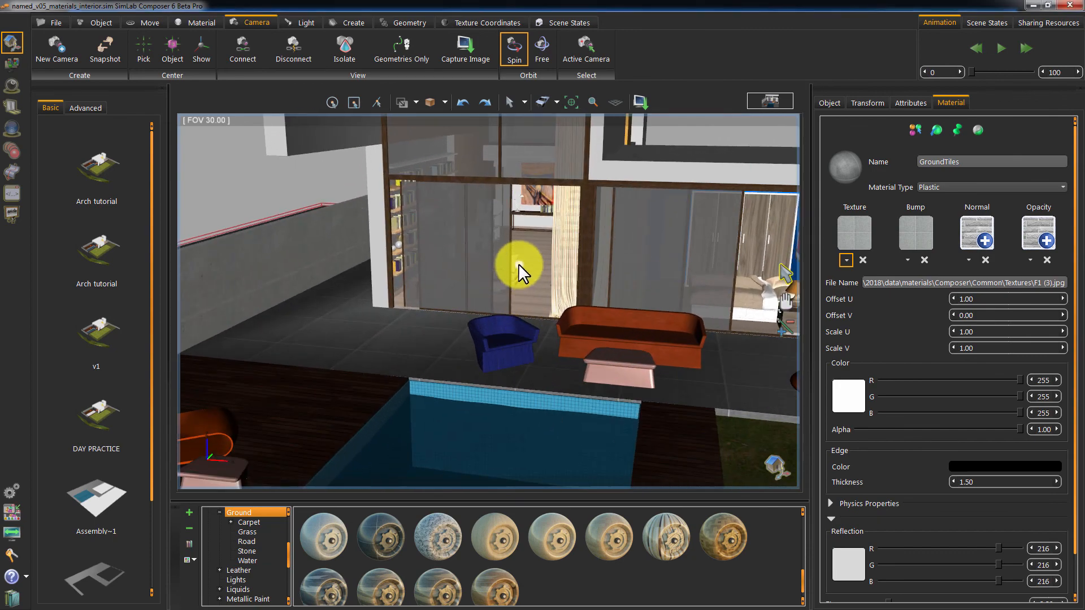
pyautogui.click(516, 263)
pyautogui.press('f')
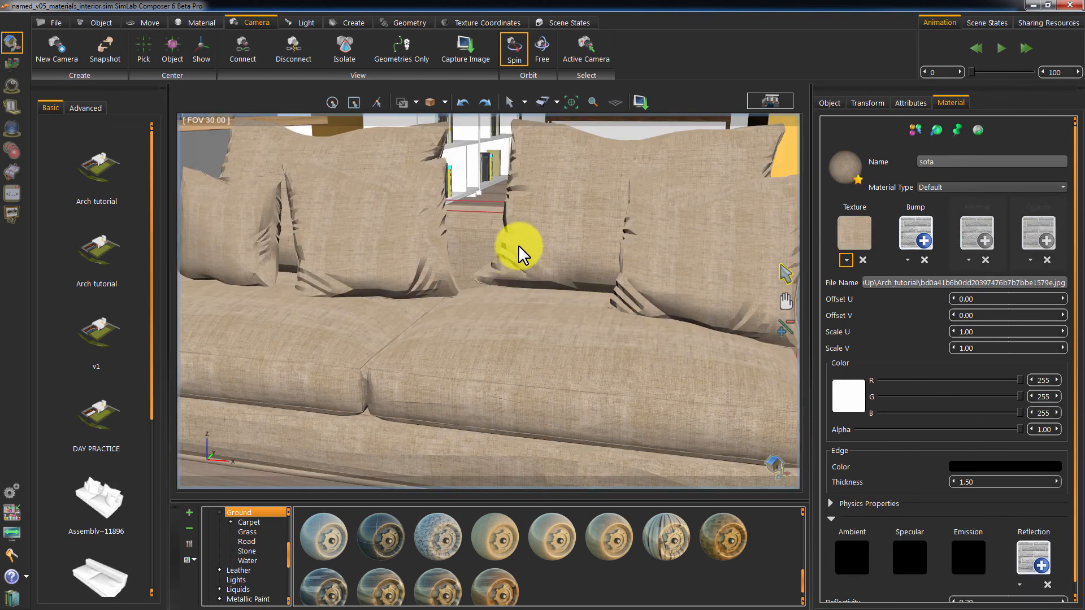
pyautogui.moveTo(517, 245); pyautogui.dragTo(508, 401, button='middle')
pyautogui.moveTo(563, 320); pyautogui.dragTo(503, 218, button='middle')
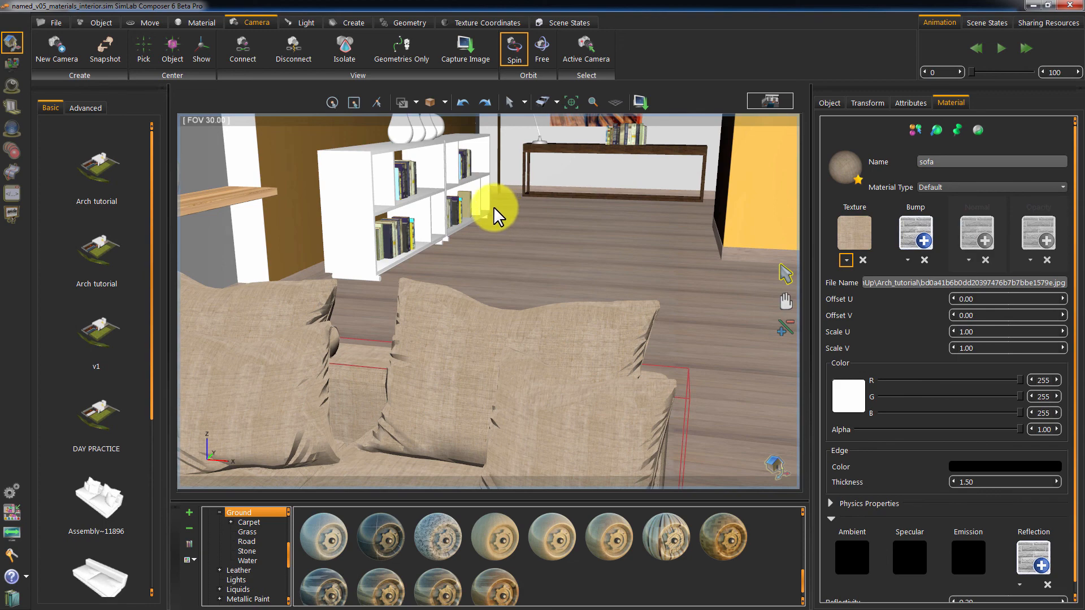
pyautogui.click(587, 56)
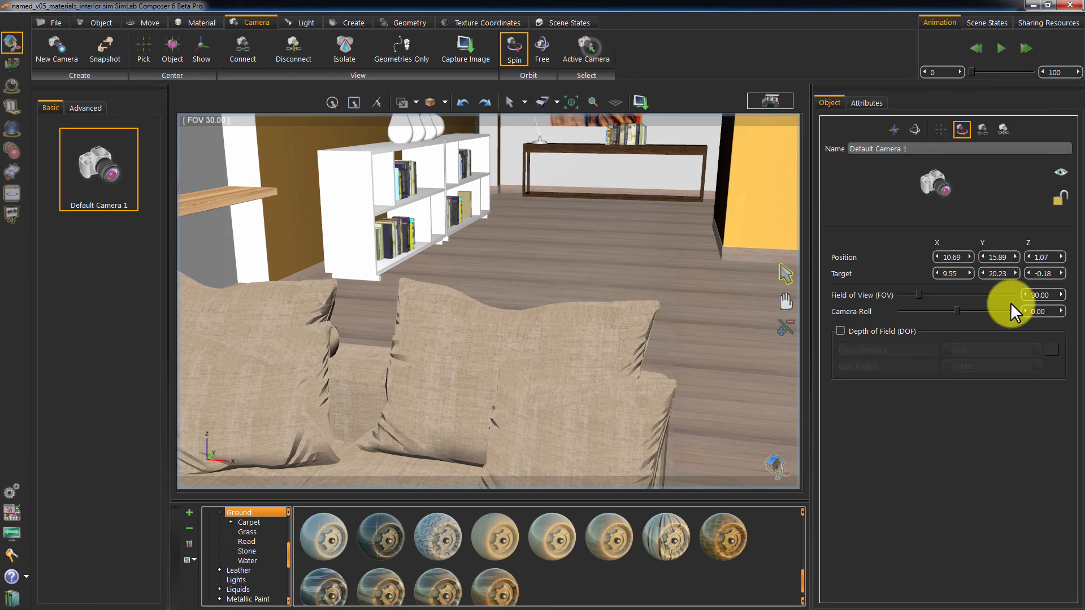
pyautogui.doubleClick(1043, 295)
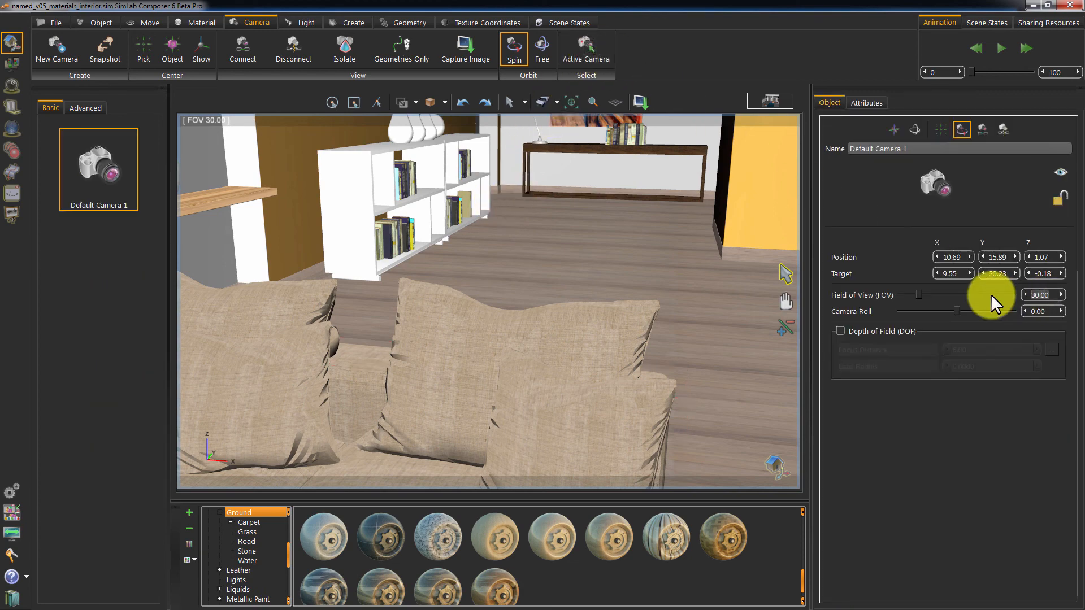
pyautogui.write('60')
pyautogui.press('Return')
# Frame the living room with the bookshelves, sofa and staircase in view, and start the real-time rendering
pyautogui.moveTo(650, 316); pyautogui.dragTo(494, 299, button='middle')
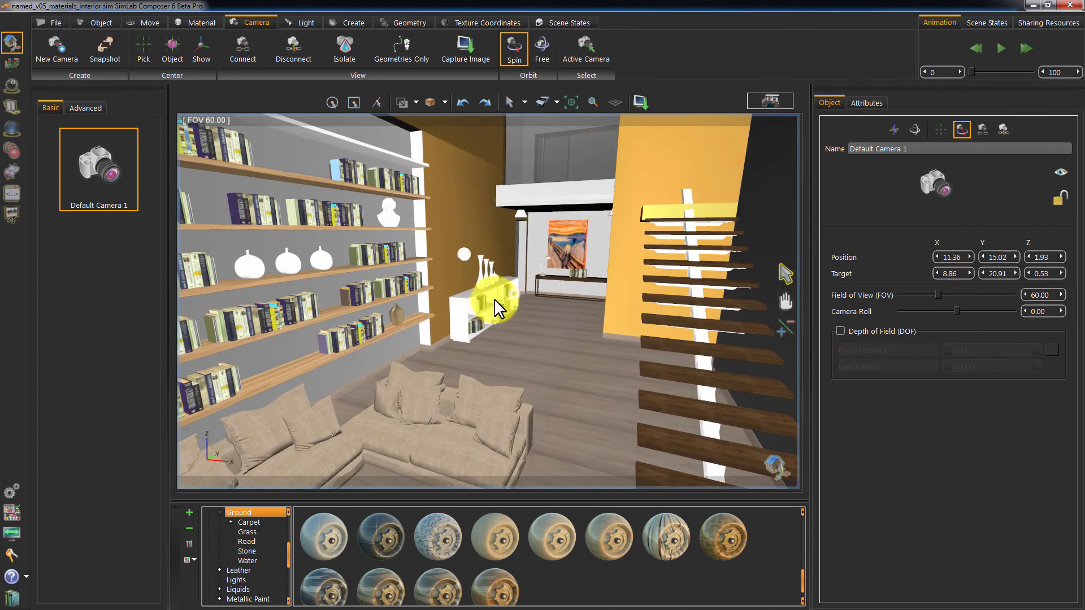
pyautogui.moveTo(495, 299); pyautogui.dragTo(531, 267)
pyautogui.hotkey('ctrl', 'r')
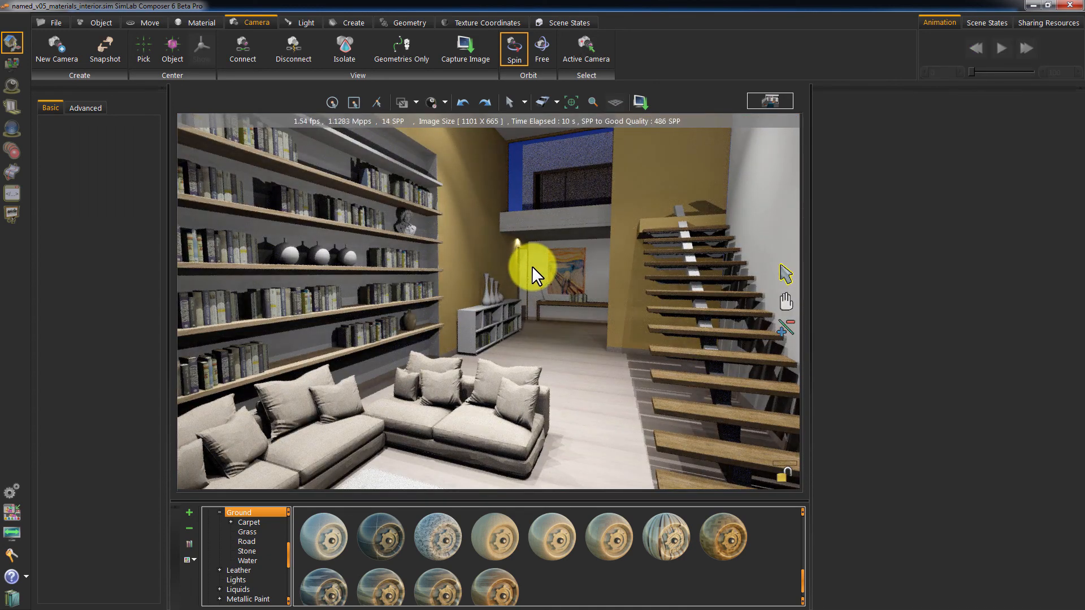
# Change the material type of the living-room floor's LaminateFloor material to Plastic
pyautogui.click(573, 358)
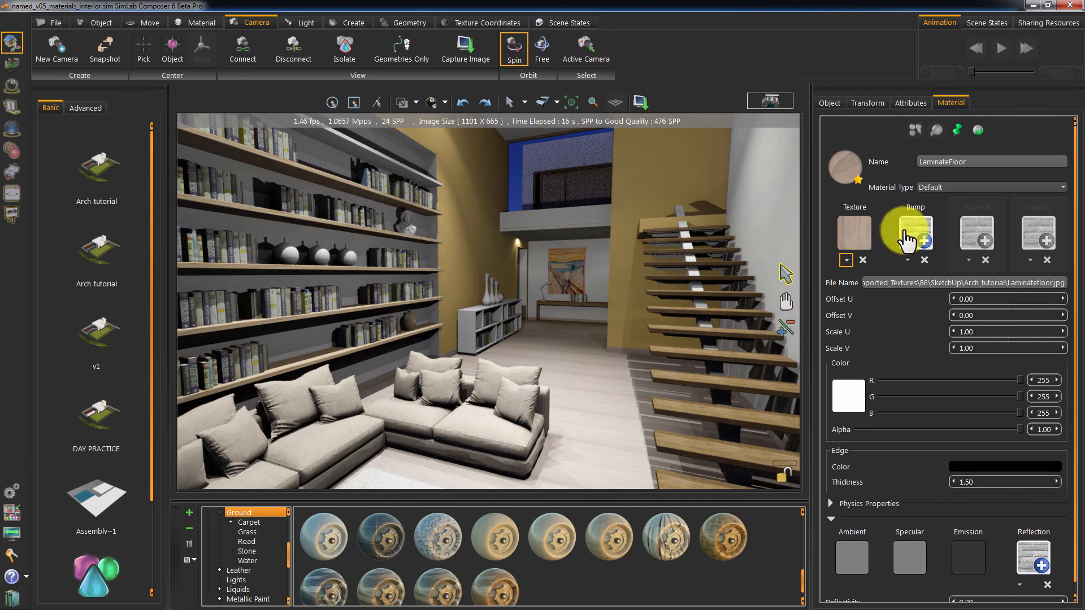
pyautogui.click(944, 186)
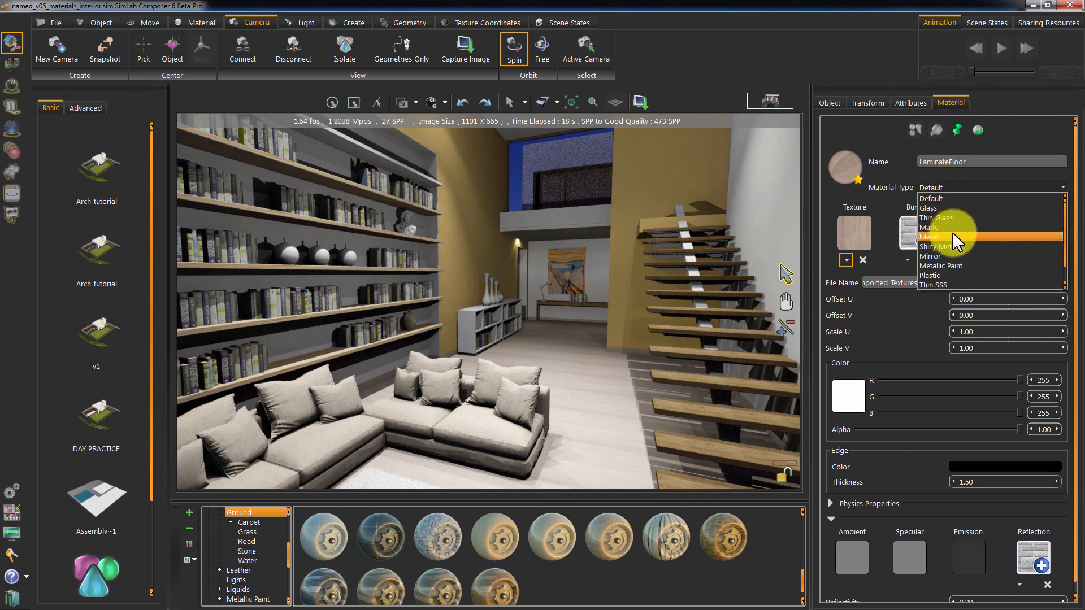
pyautogui.click(930, 276)
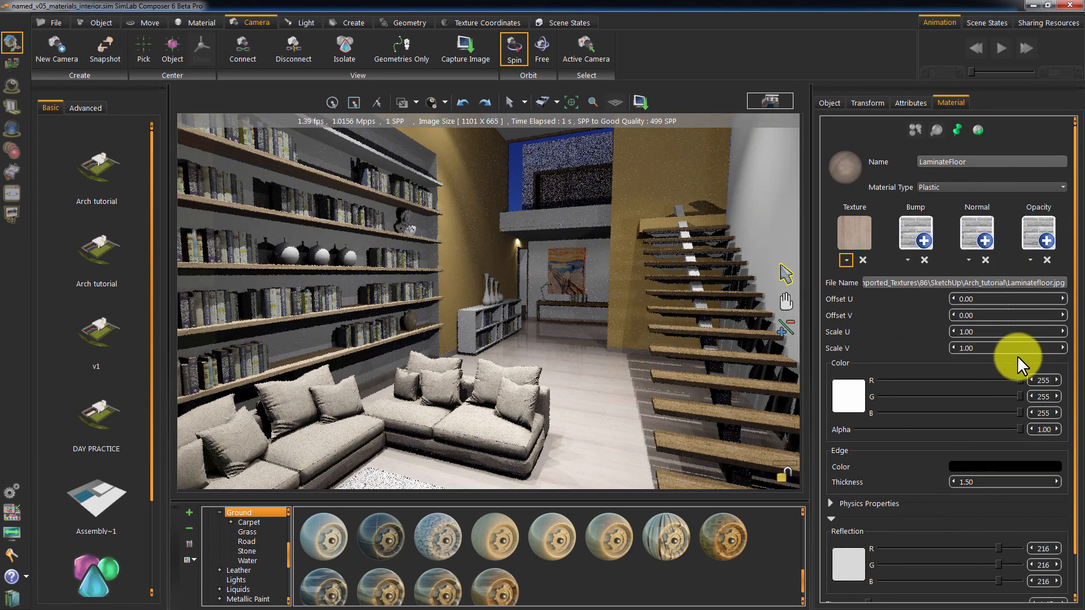
# Tint the LaminateFloor material light orange with RGB 255, 182, 127 and set its Roughness to 0.11
pyautogui.click(846, 406)
pyautogui.click(643, 239)
pyautogui.click(639, 244)
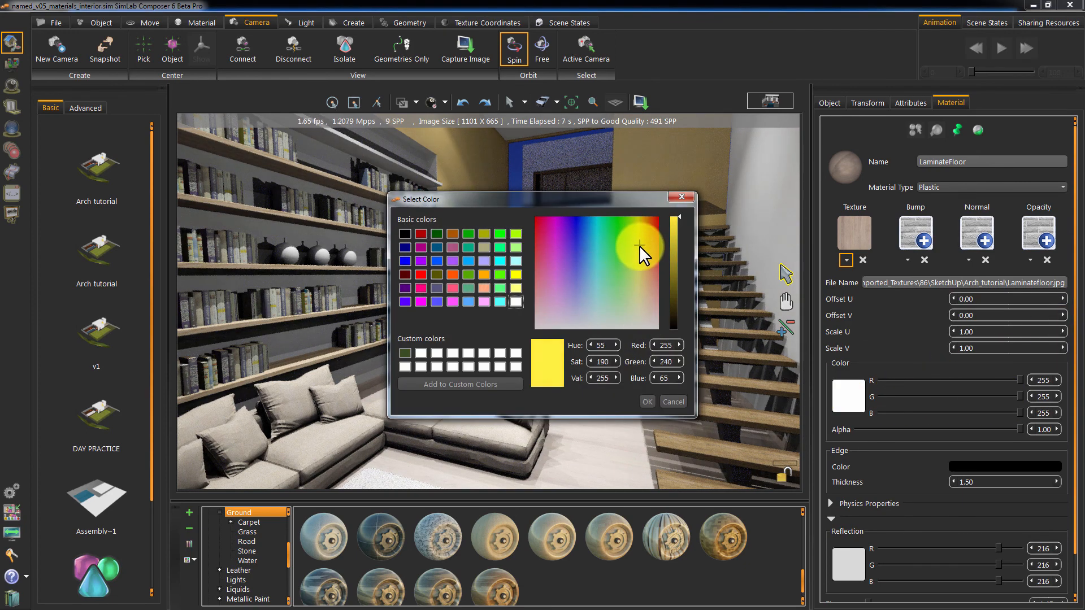
pyautogui.click(645, 246)
pyautogui.click(645, 400)
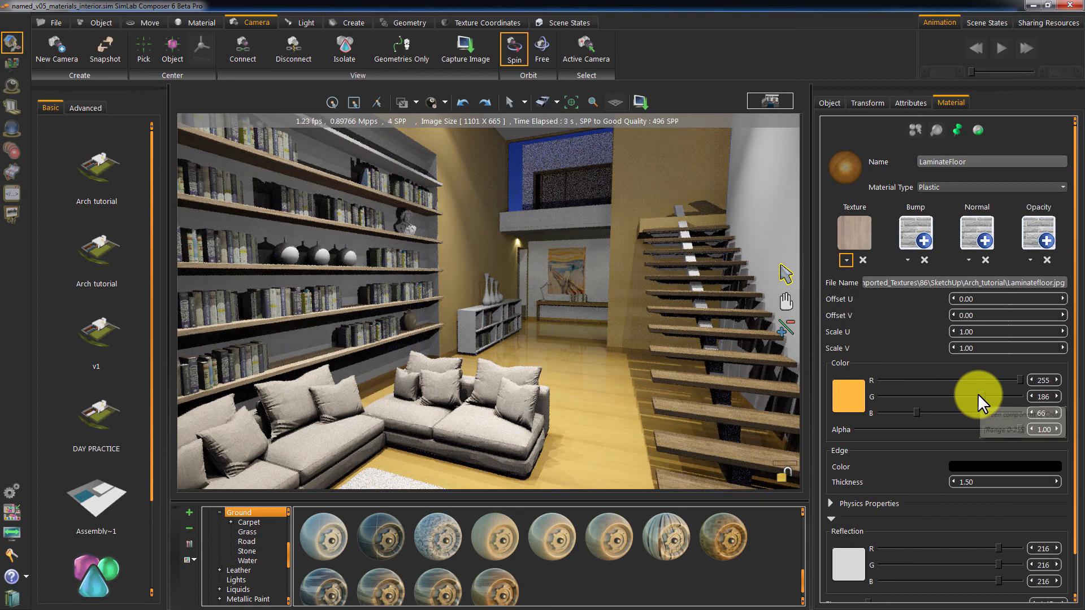
pyautogui.moveTo(916, 413); pyautogui.dragTo(948, 412)
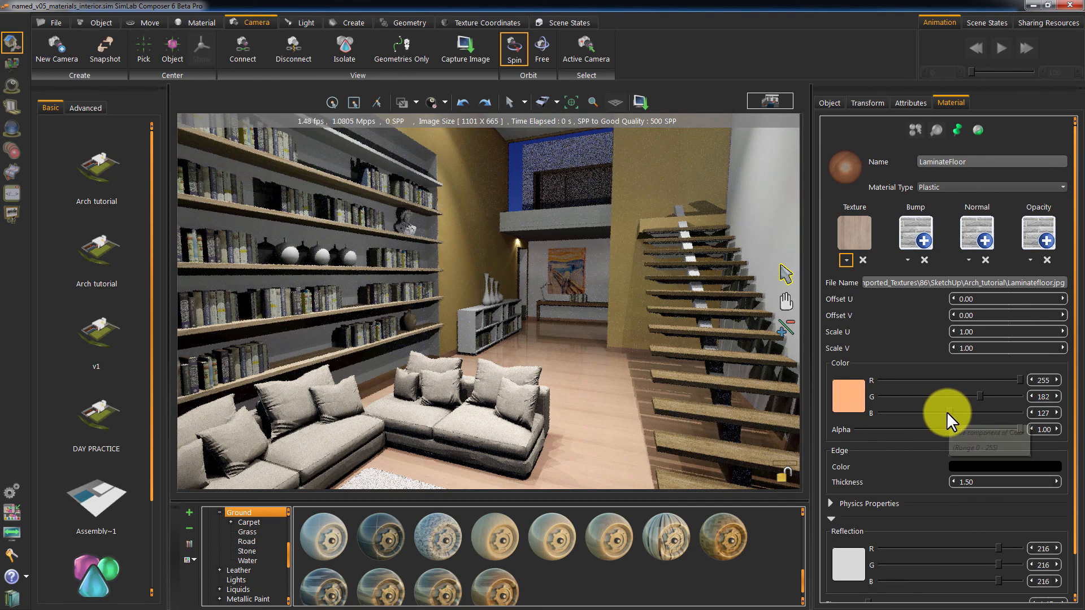
pyautogui.scroll(-3, 1071, 304)
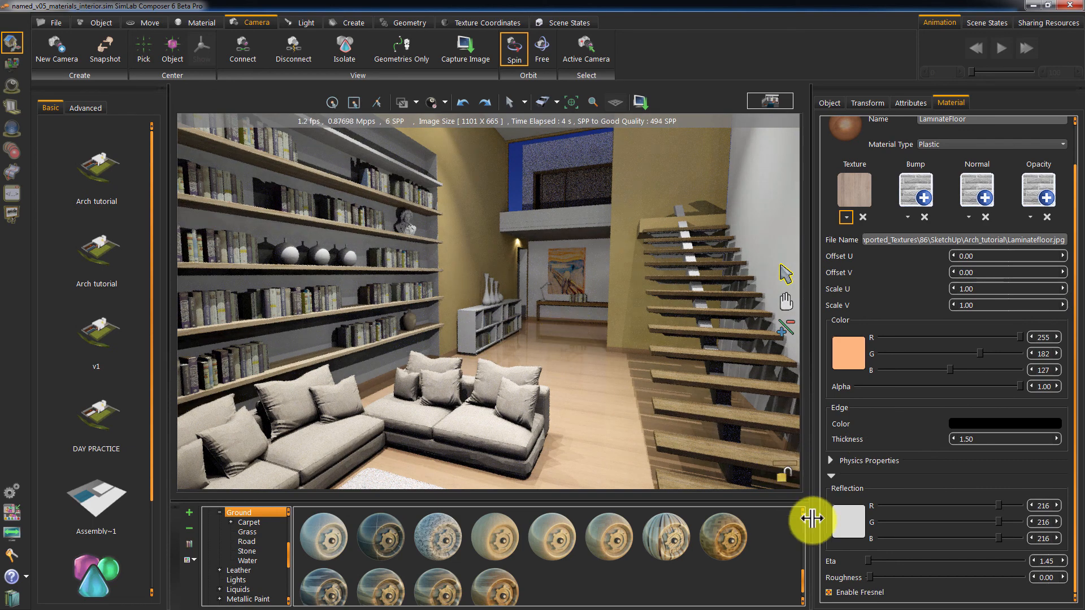
pyautogui.moveTo(871, 576); pyautogui.dragTo(886, 571)
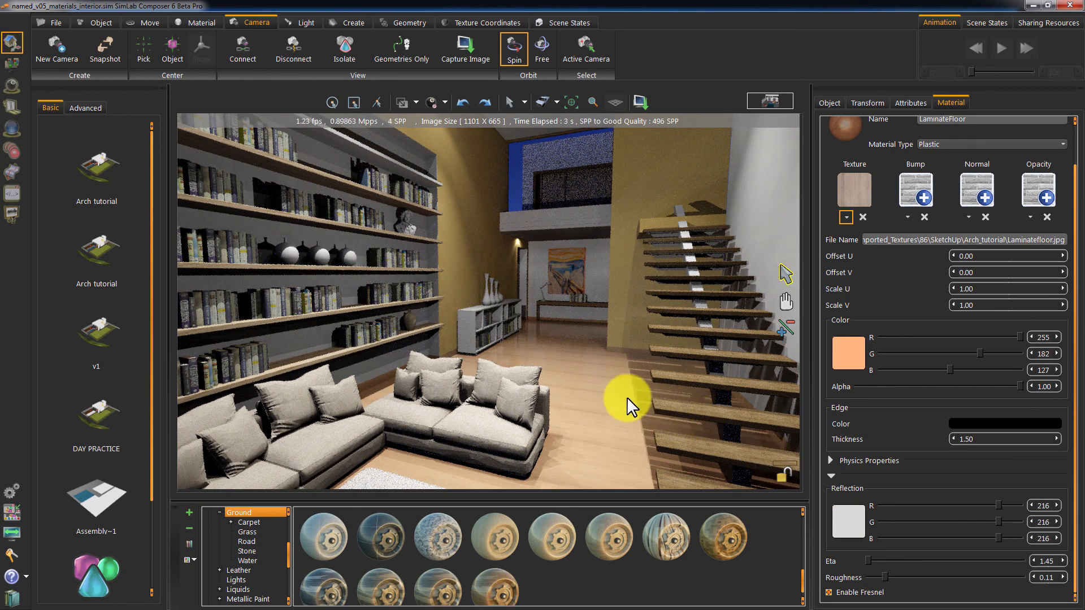
# Change the material type of the staircase treads' Wood material to Plastic
pyautogui.click(671, 327)
pyautogui.click(941, 175)
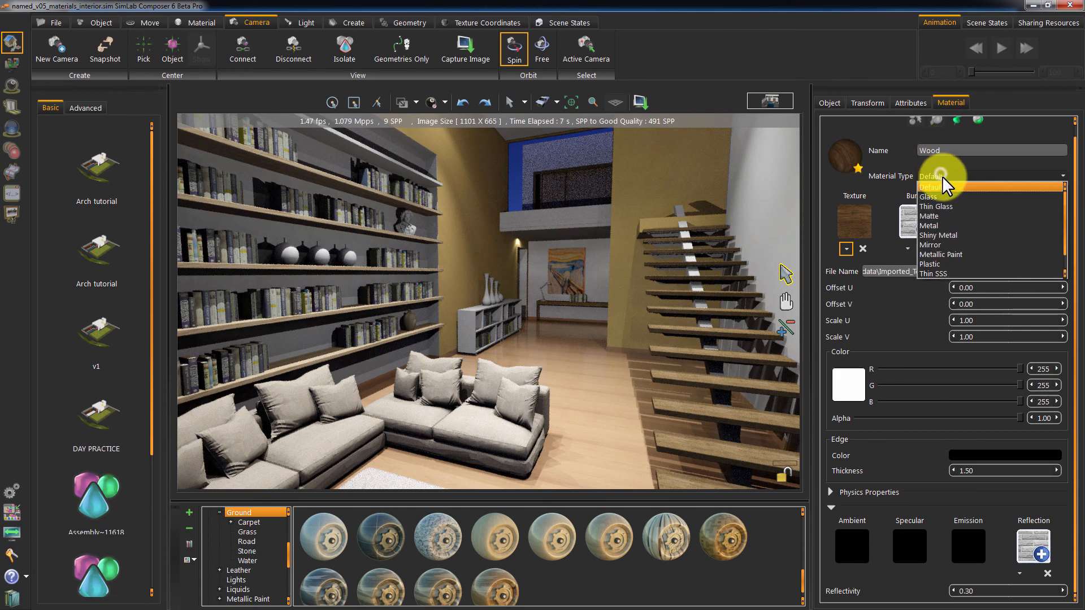
pyautogui.click(934, 264)
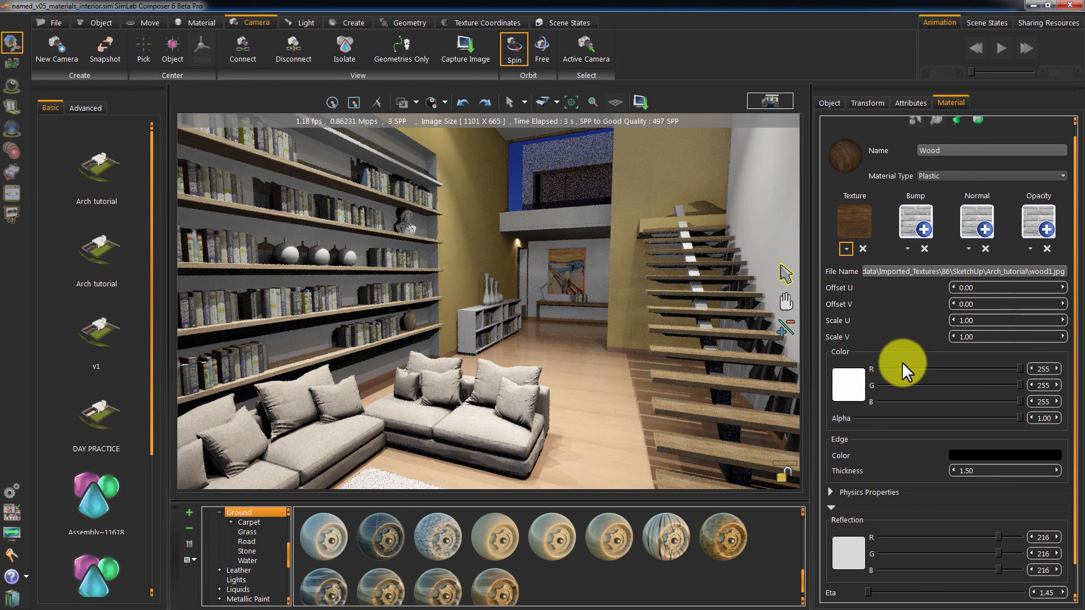
# Tint the Wood material orange with RGB 255, 170, 101 and set its Roughness to 0.19
pyautogui.click(851, 383)
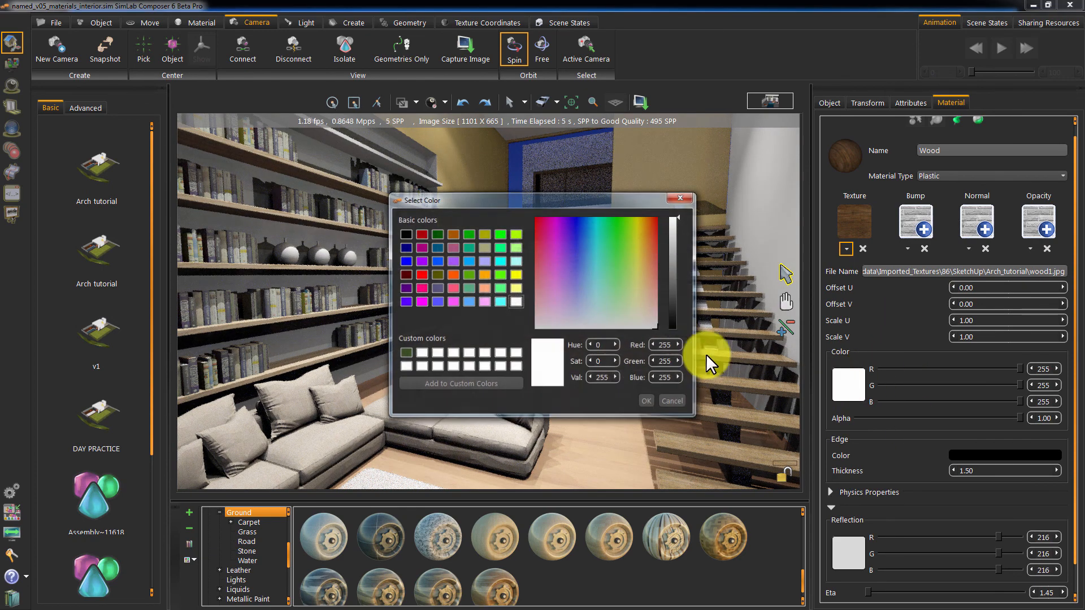
pyautogui.moveTo(638, 247); pyautogui.dragTo(649, 260)
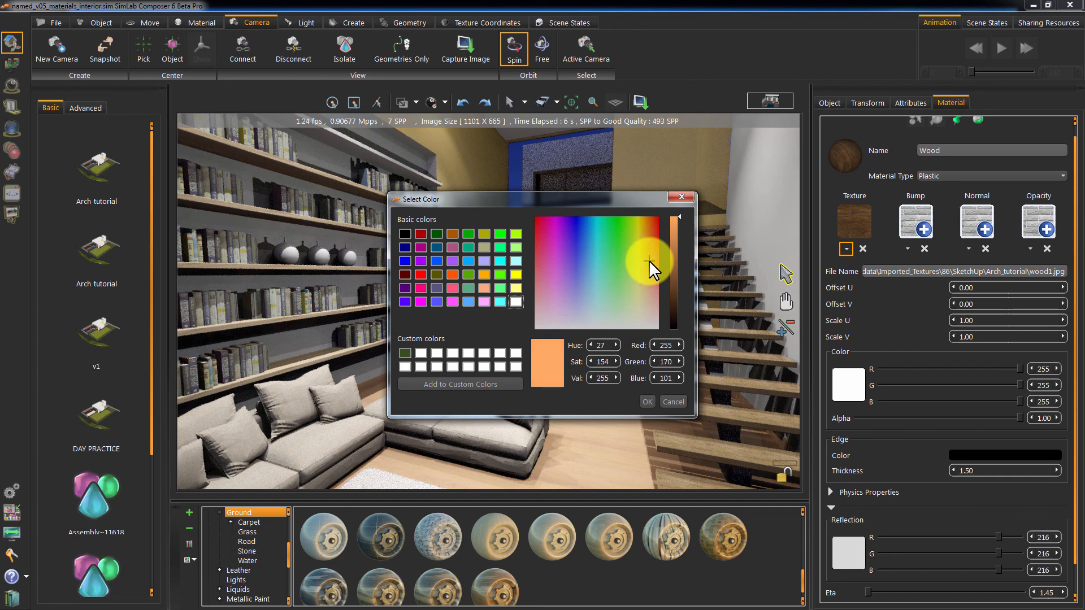
pyautogui.click(646, 398)
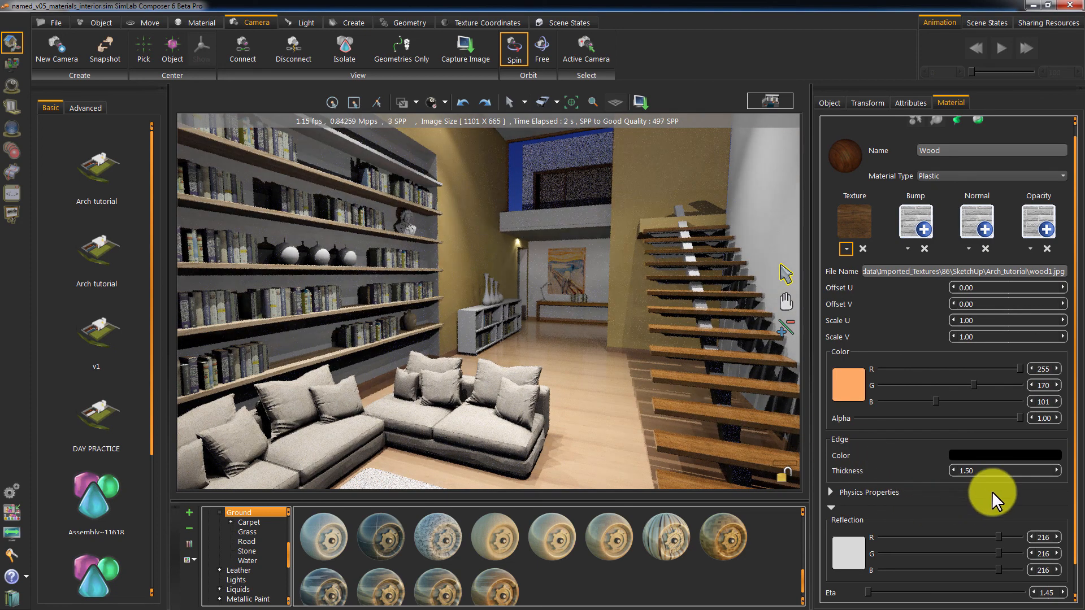
pyautogui.scroll(-2, 1066, 448)
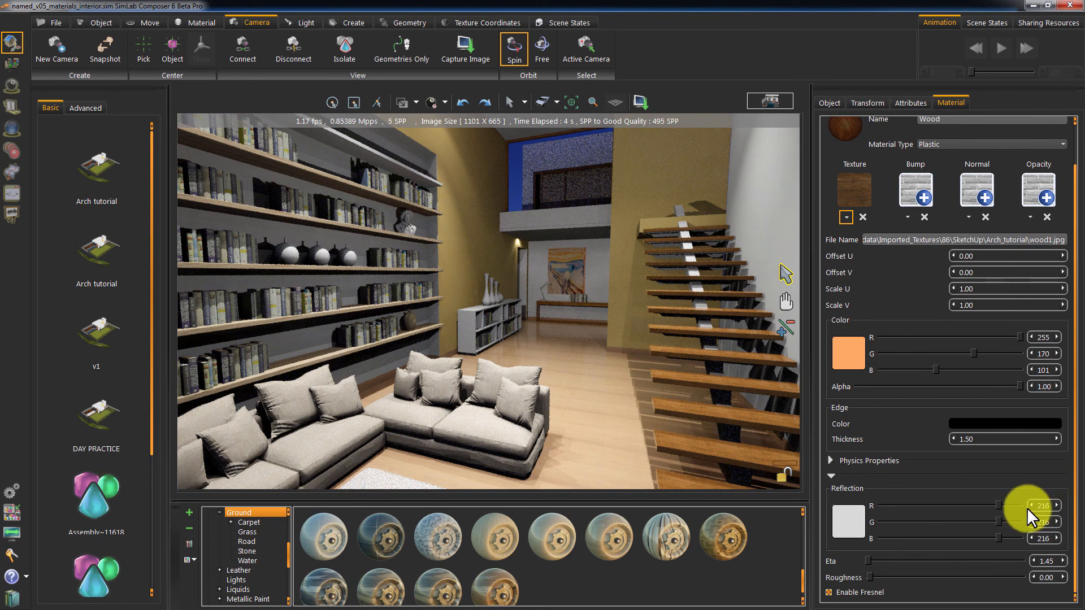
pyautogui.moveTo(865, 578); pyautogui.dragTo(894, 574)
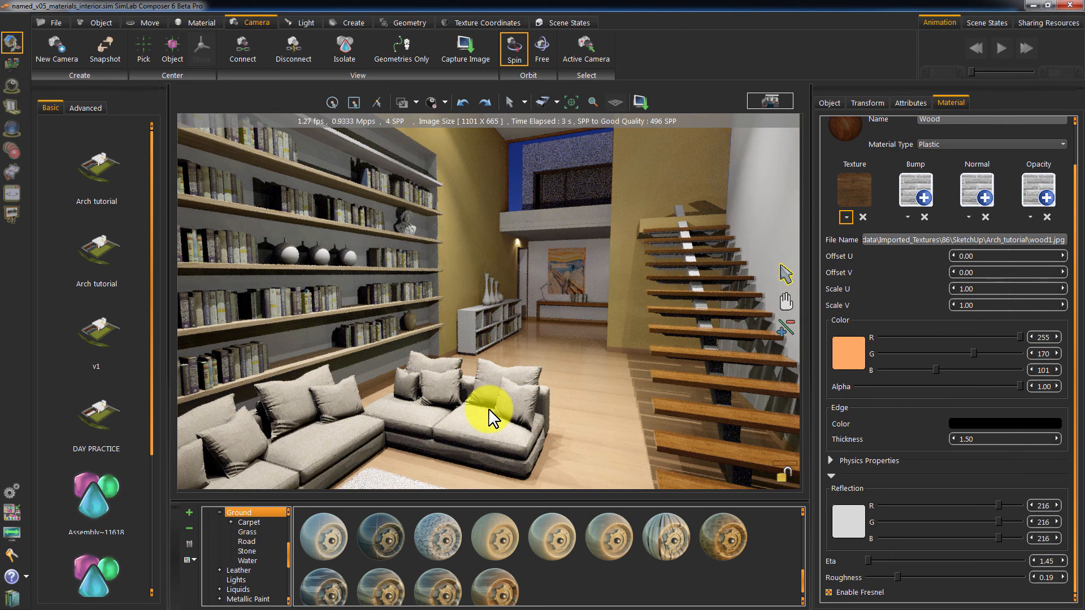
# Change the sofa material's type to Matte and assign its texture image as the bump map as well
pyautogui.click(772, 300)
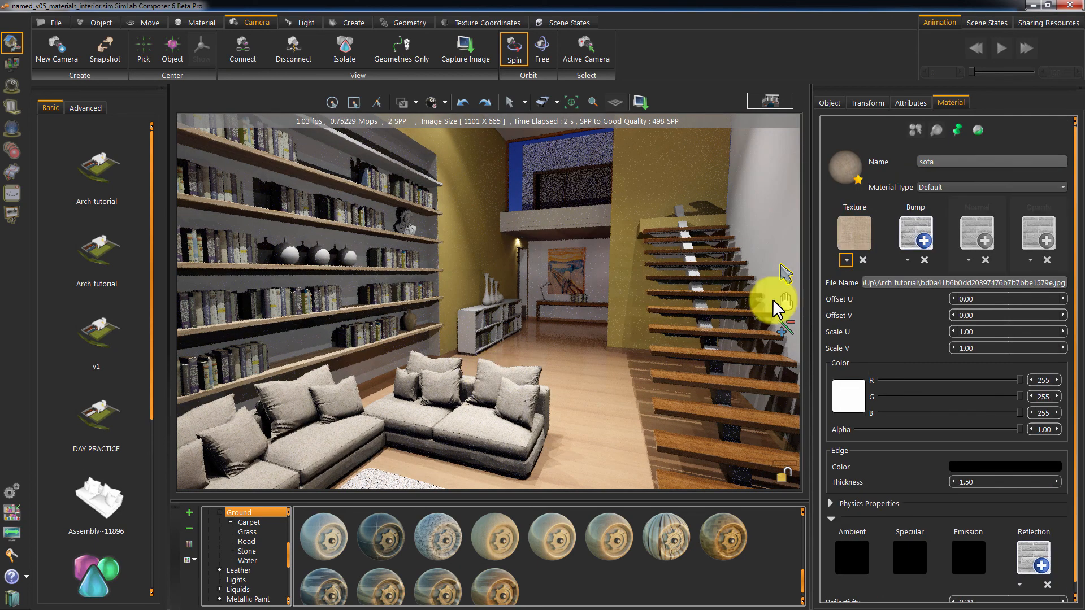
pyautogui.click(946, 185)
pyautogui.click(932, 199)
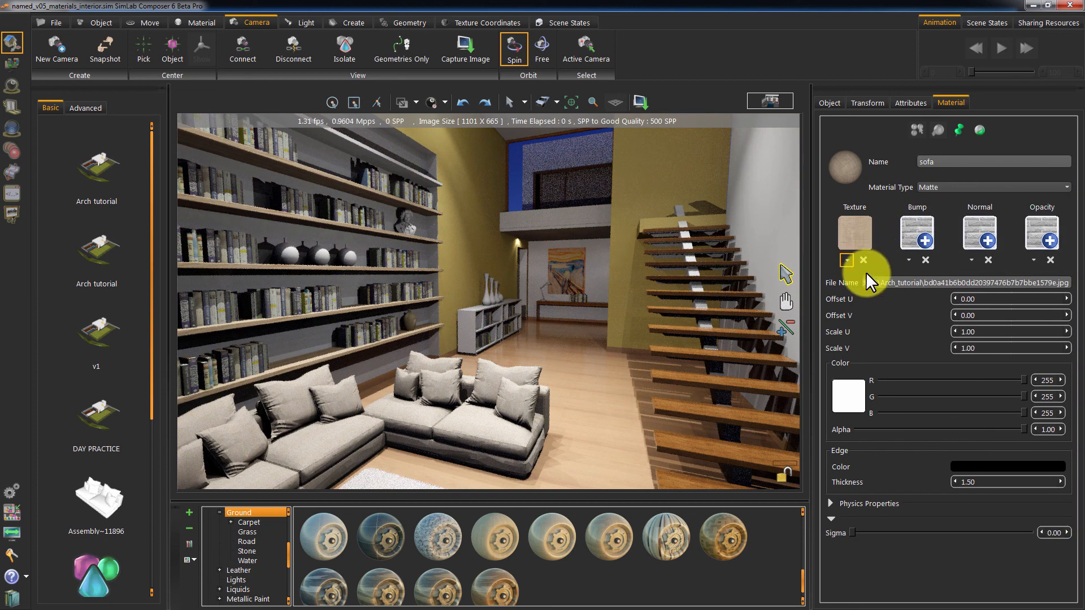
pyautogui.click(881, 281)
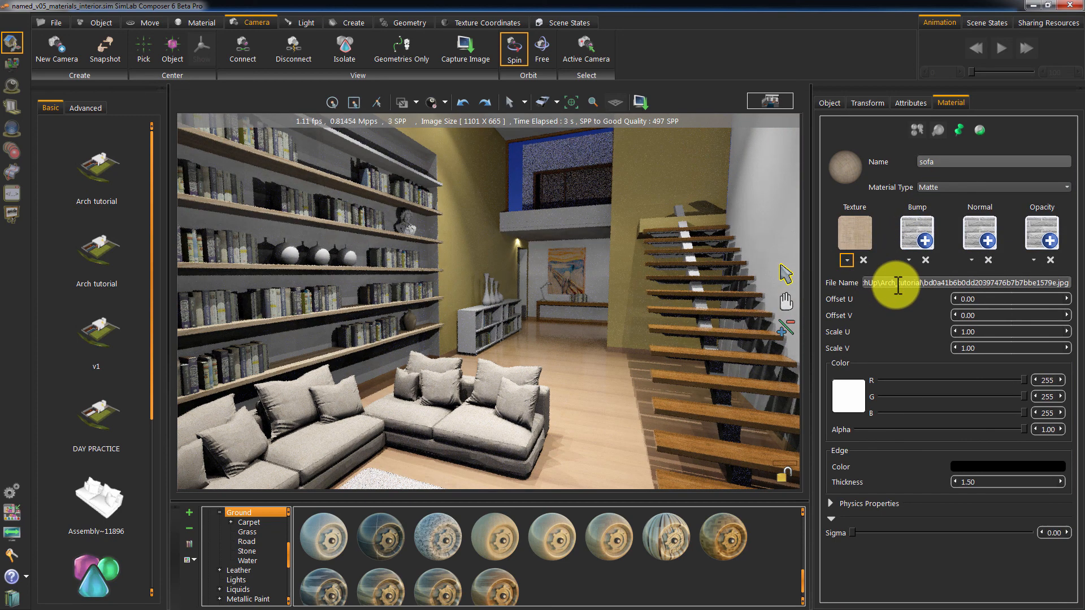
pyautogui.click(910, 261)
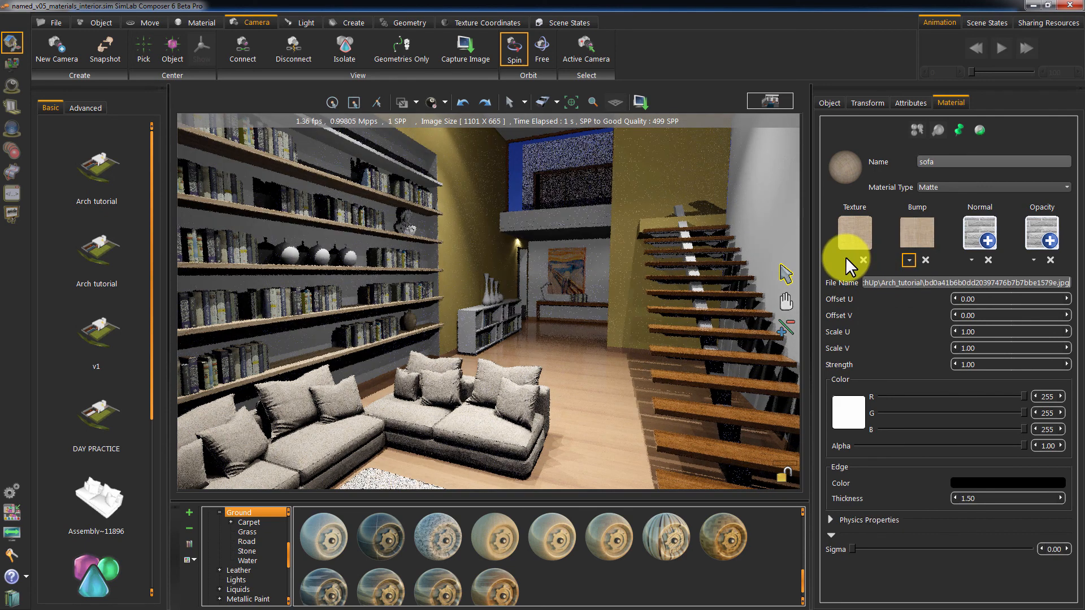
pyautogui.click(846, 260)
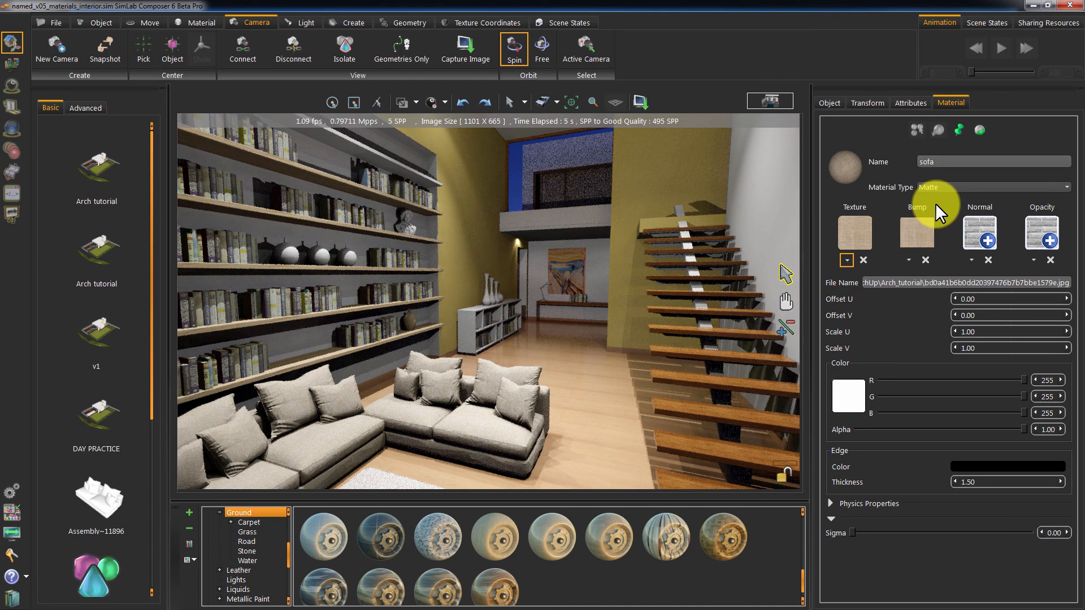
# Change the sofa material's type to Velvet and set its color to RGB 255, 220, 197
pyautogui.click(940, 186)
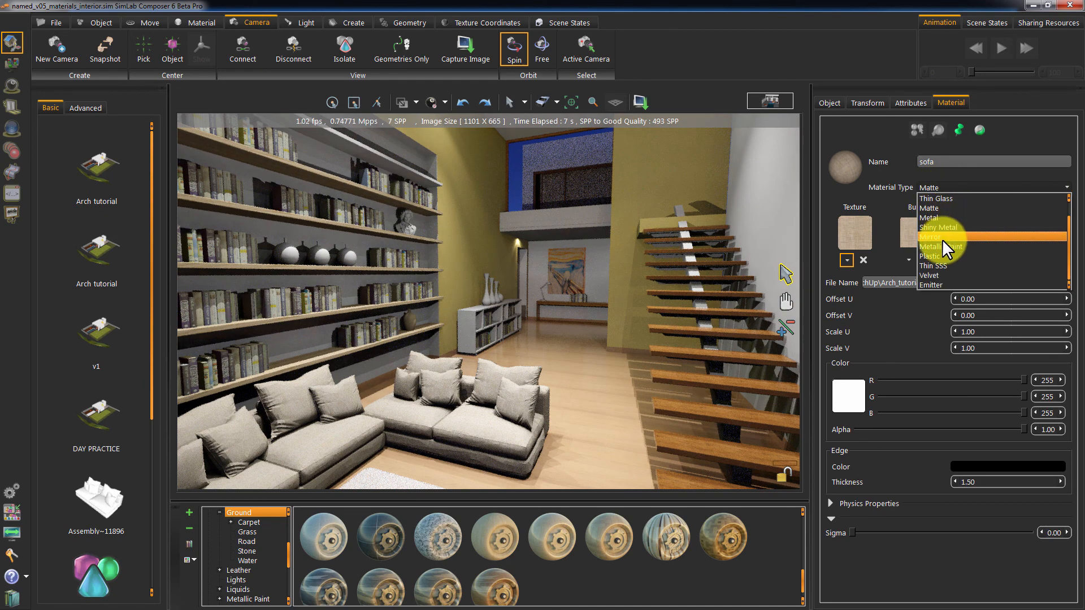
pyautogui.click(936, 273)
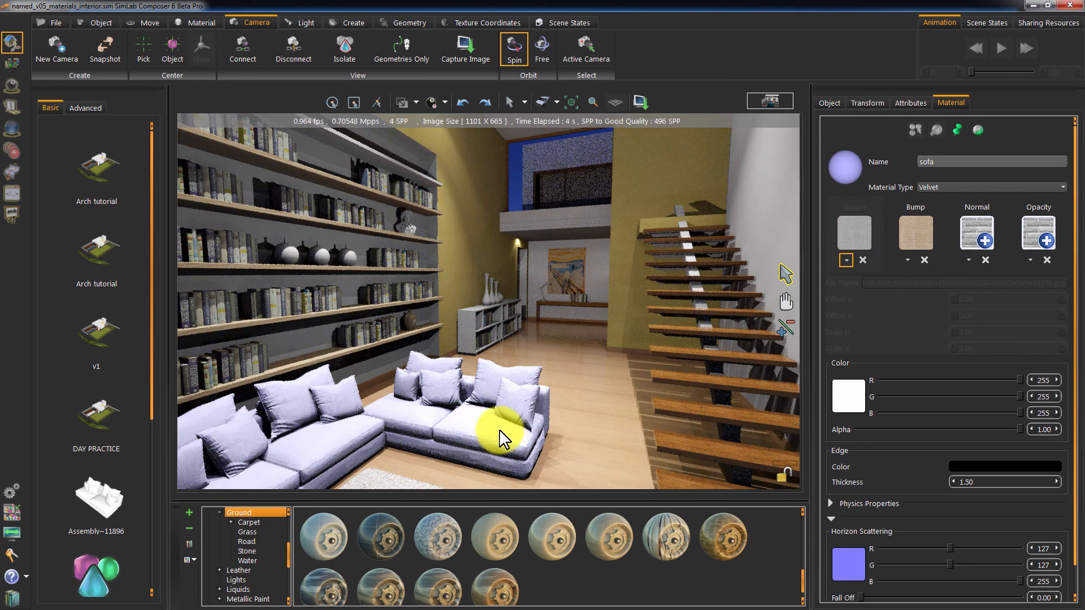
pyautogui.moveTo(1017, 412); pyautogui.dragTo(1000, 399)
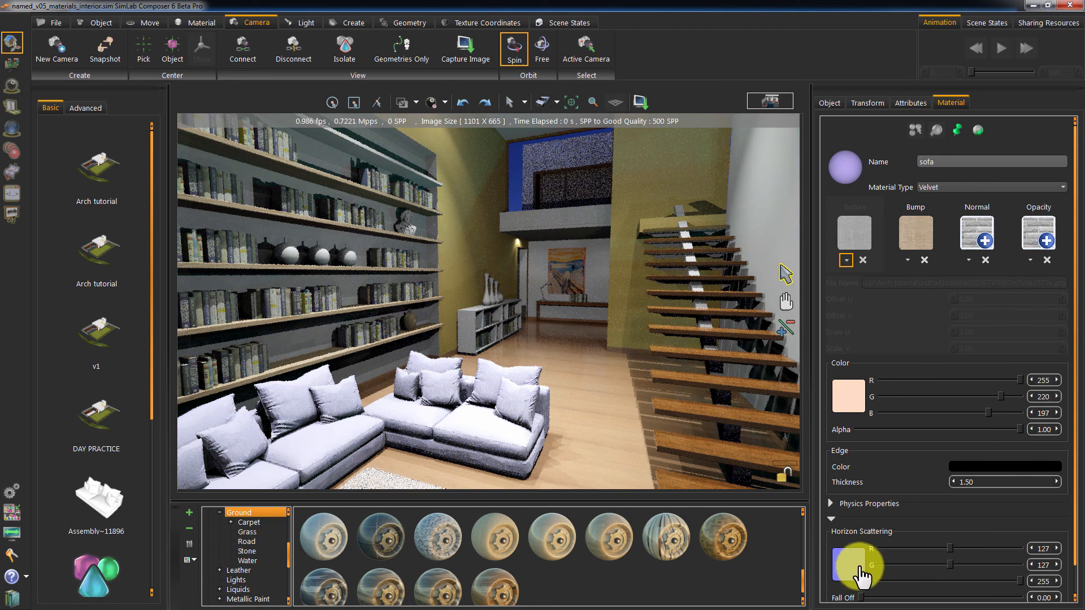
# Set the sofa material's Horizon Scattering color to orange with RGB 255, 169, 94
pyautogui.click(858, 568)
pyautogui.moveTo(646, 236); pyautogui.dragTo(649, 256)
pyautogui.click(648, 402)
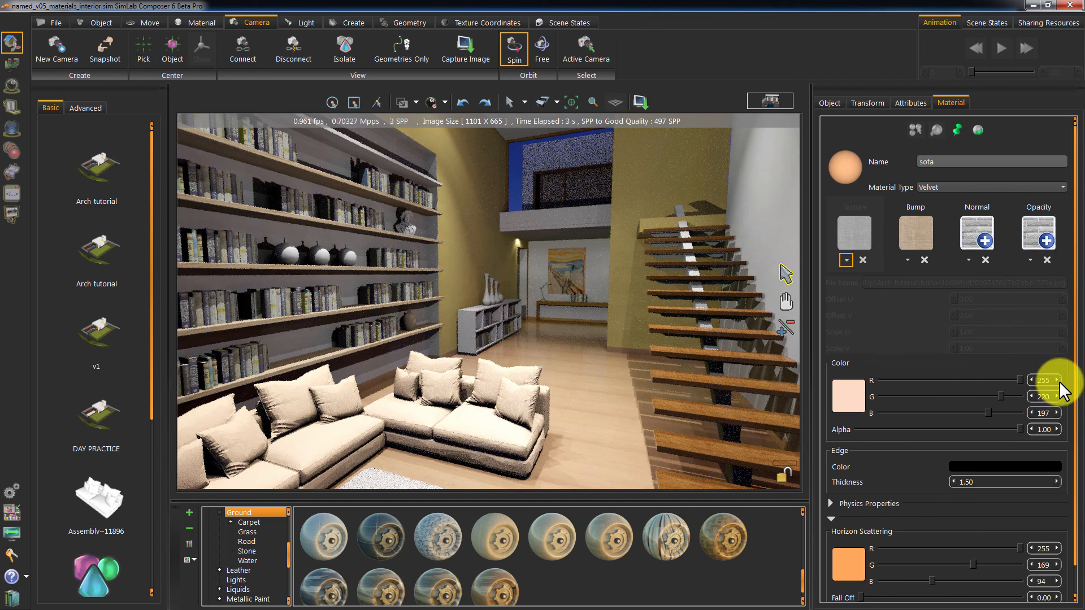
# Set the velvet sofa material's Fall Off to 0.64 and its Back Scattering to 0.77
pyautogui.moveTo(1073, 378); pyautogui.dragTo(1074, 440)
pyautogui.click(861, 569)
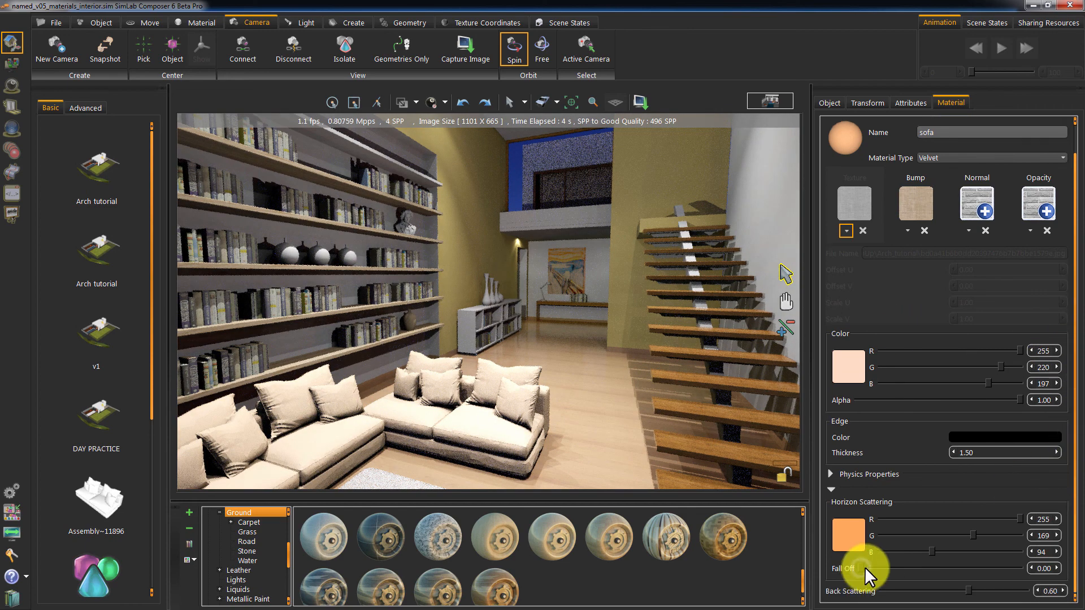
pyautogui.moveTo(865, 567); pyautogui.dragTo(928, 565)
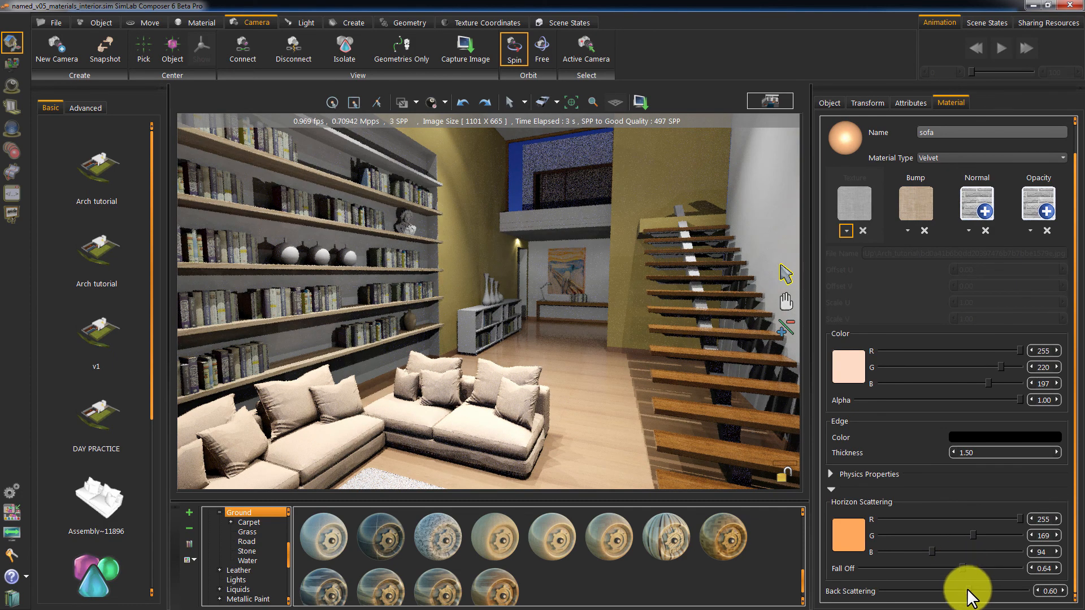
pyautogui.moveTo(972, 589); pyautogui.dragTo(992, 589)
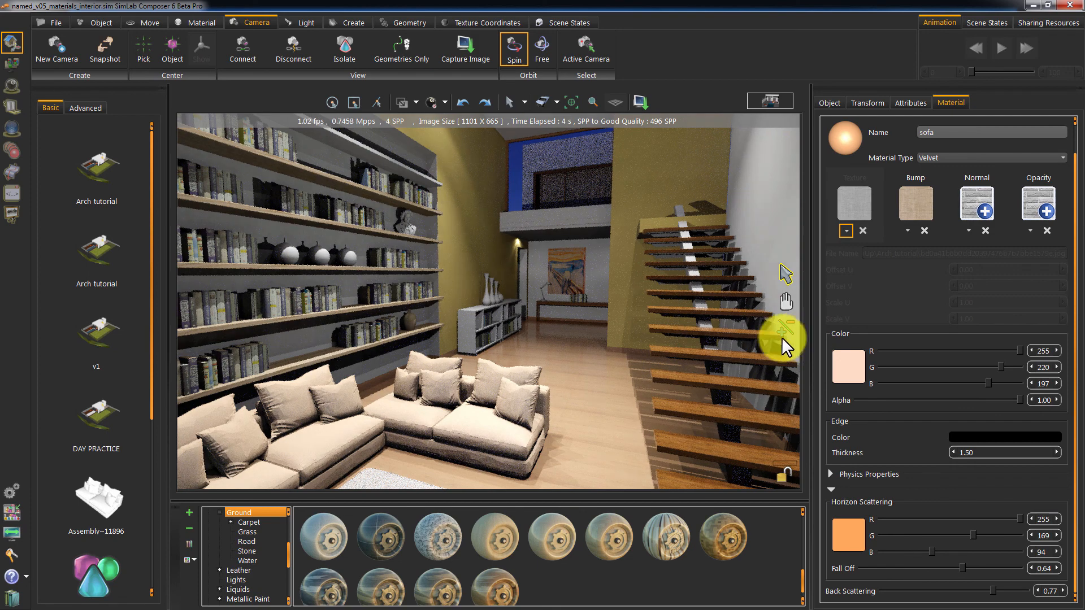
# Change the type of the Metal material on the bookshelf's round ornaments to Metal and set its Roughness to 0.26
pyautogui.click(319, 254)
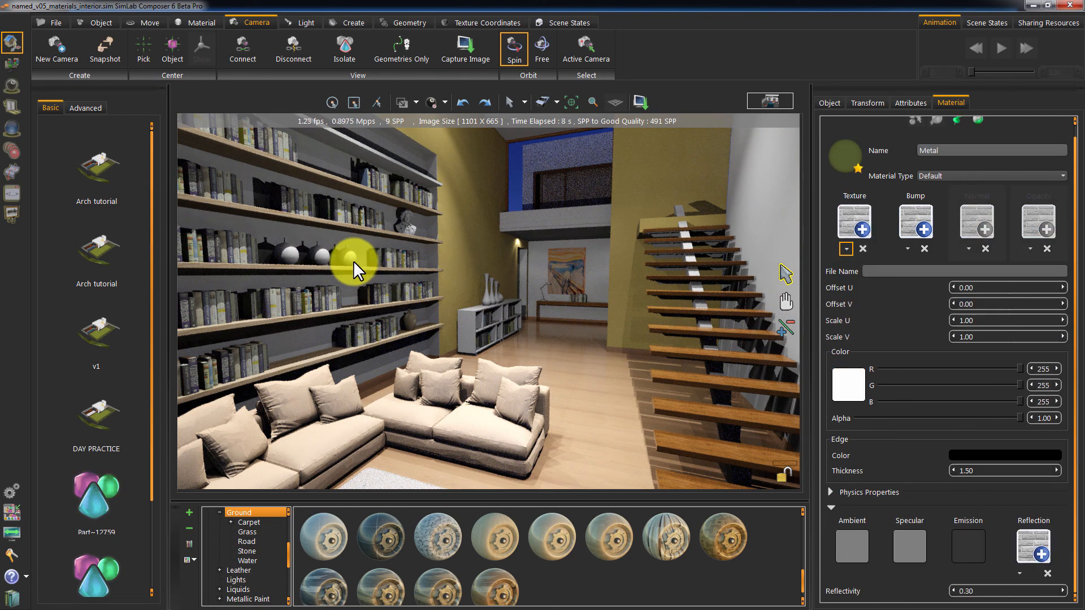
pyautogui.click(935, 176)
pyautogui.click(934, 223)
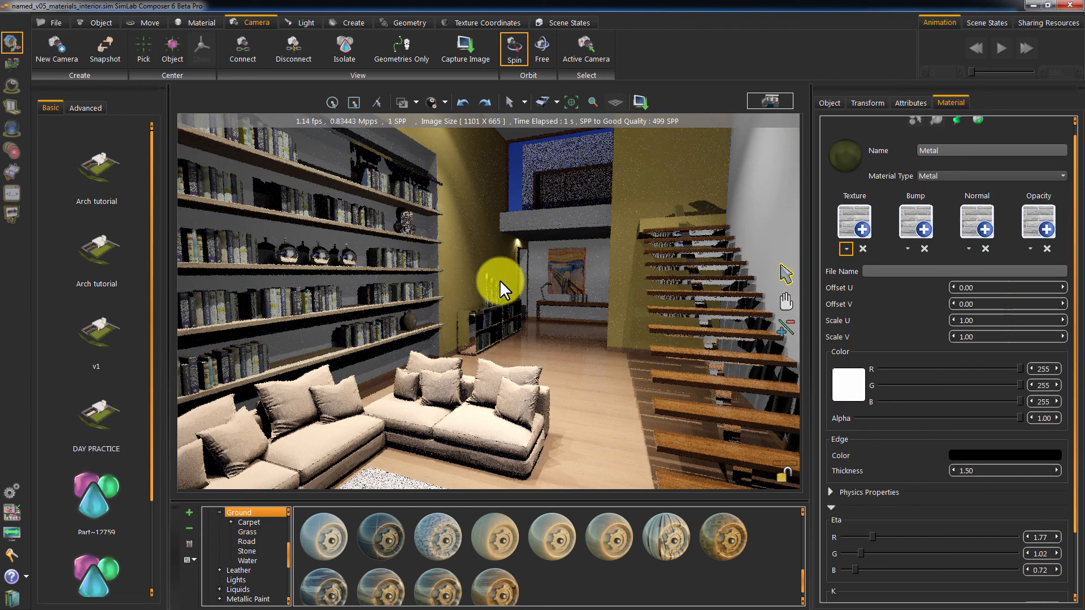
pyautogui.moveTo(499, 279); pyautogui.dragTo(458, 311)
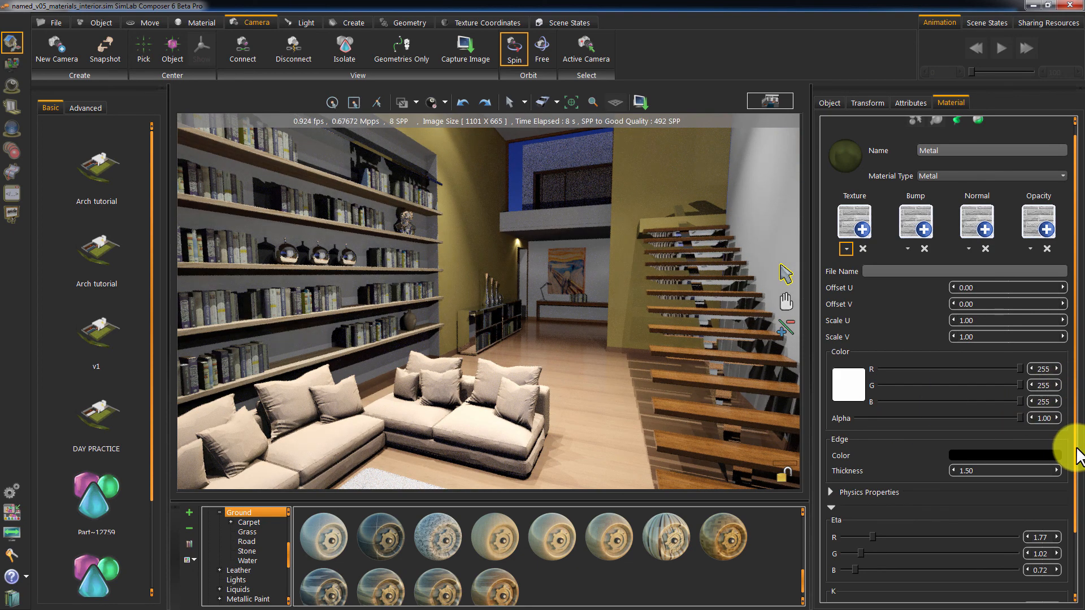
pyautogui.moveTo(1075, 449); pyautogui.dragTo(1072, 551)
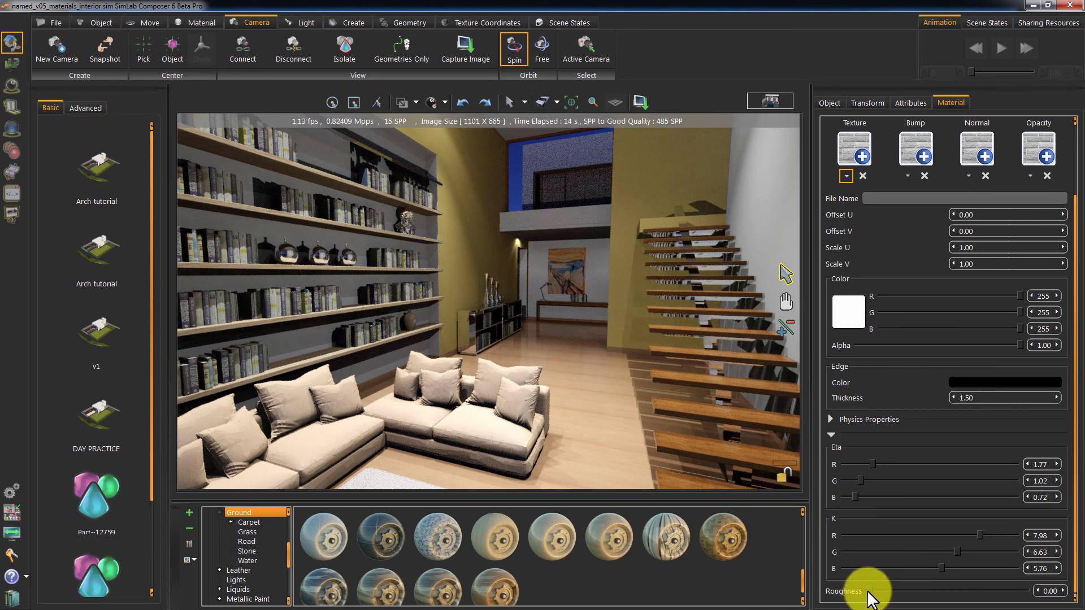
pyautogui.moveTo(871, 592); pyautogui.dragTo(904, 593)
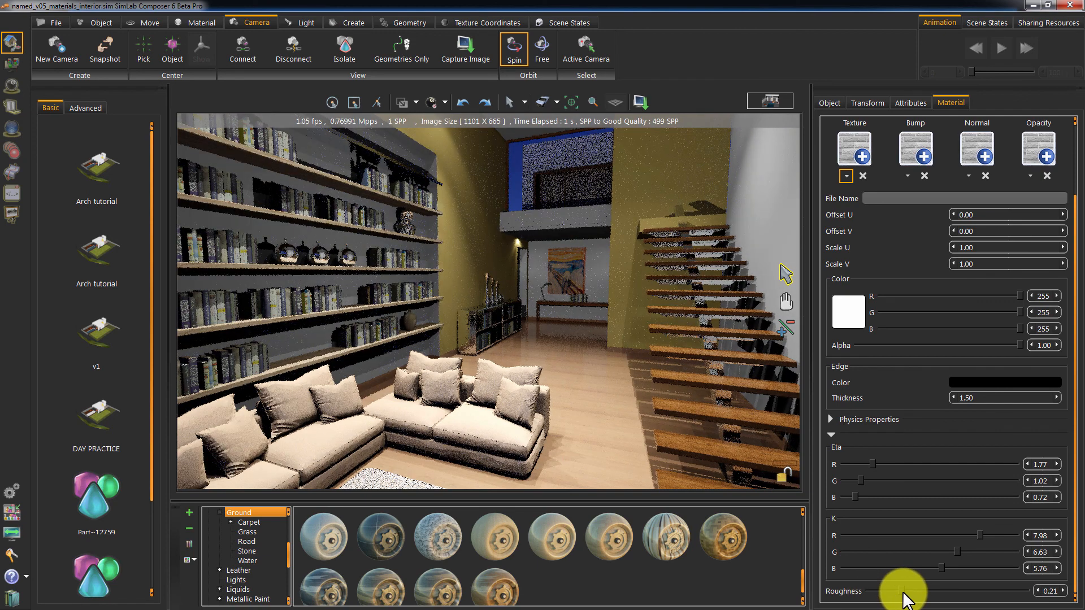
pyautogui.moveTo(900, 592); pyautogui.dragTo(906, 591)
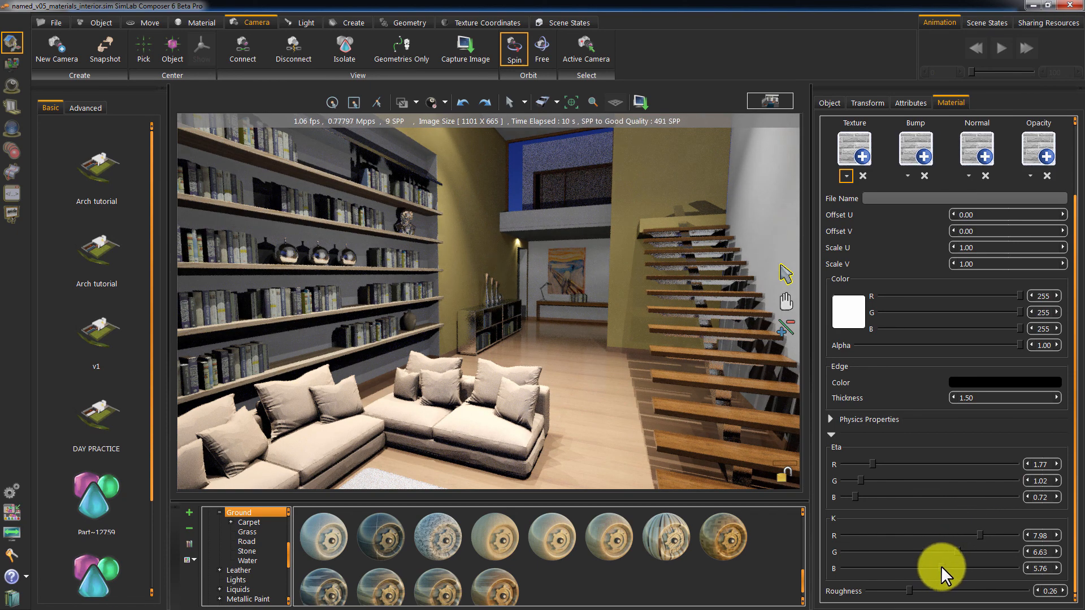
# Warm the ornaments' metal tint by lowering its K values to R 3.90 and B 1.30, with G reduced as well
pyautogui.moveTo(941, 565); pyautogui.dragTo(866, 569)
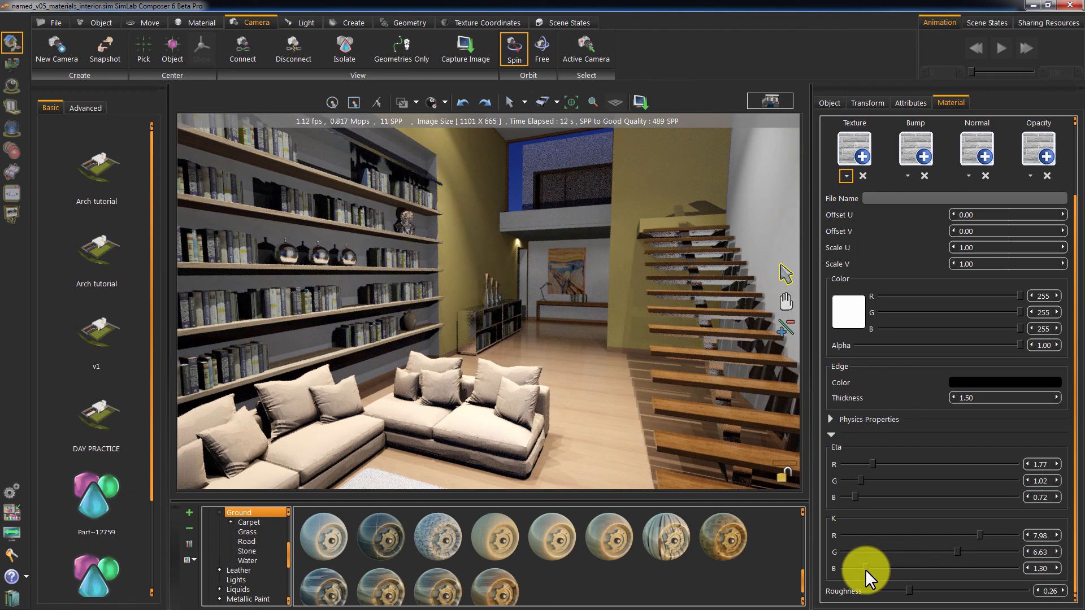
pyautogui.moveTo(958, 551); pyautogui.dragTo(877, 552)
pyautogui.moveTo(976, 535); pyautogui.dragTo(906, 524)
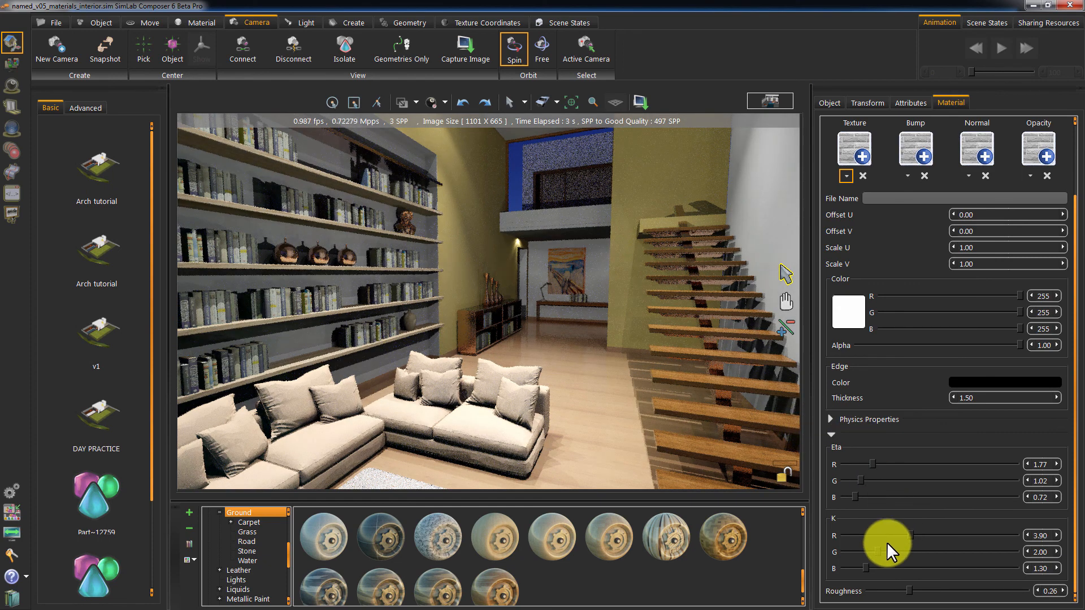
pyautogui.moveTo(880, 550); pyautogui.dragTo(888, 552)
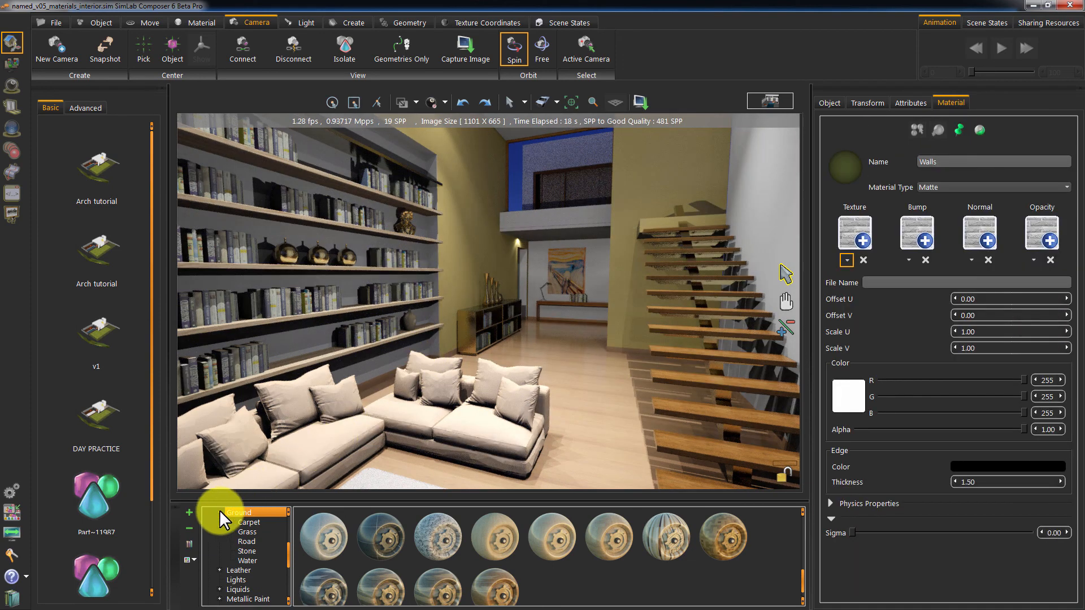
# Apply the dark grey preset from the Metals library to the bookshelf's round ornaments and set its Roughness to 0.40
pyautogui.click(220, 512)
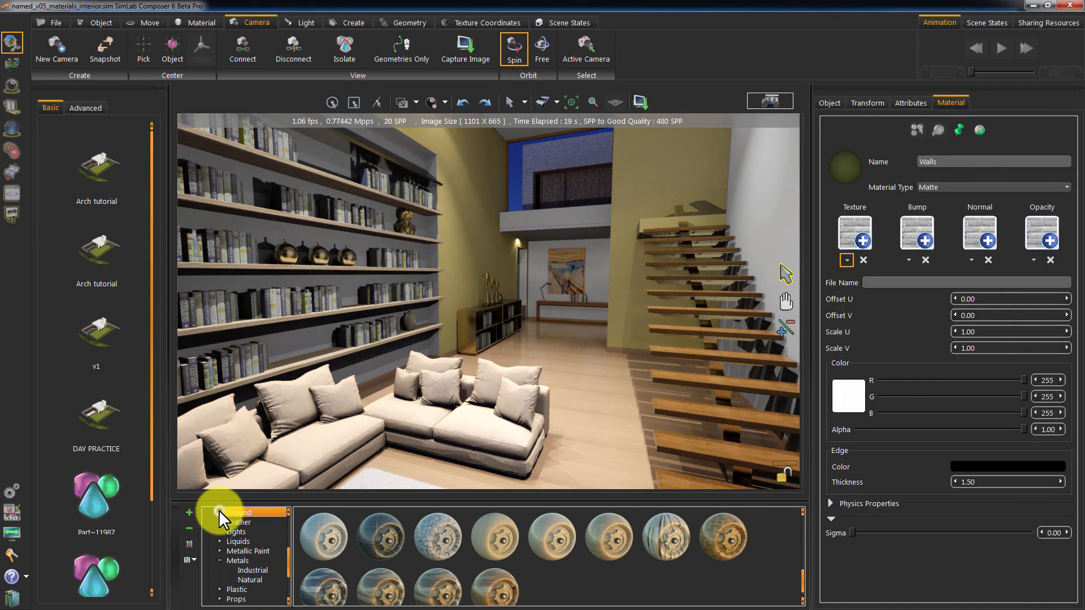
pyautogui.click(231, 559)
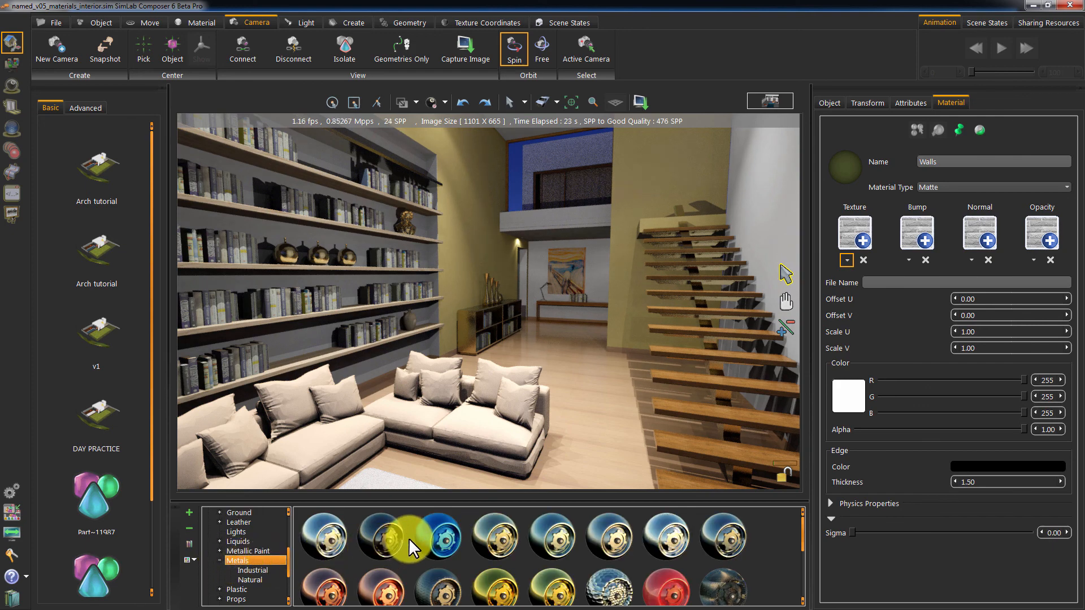
pyautogui.moveTo(717, 541); pyautogui.dragTo(348, 261)
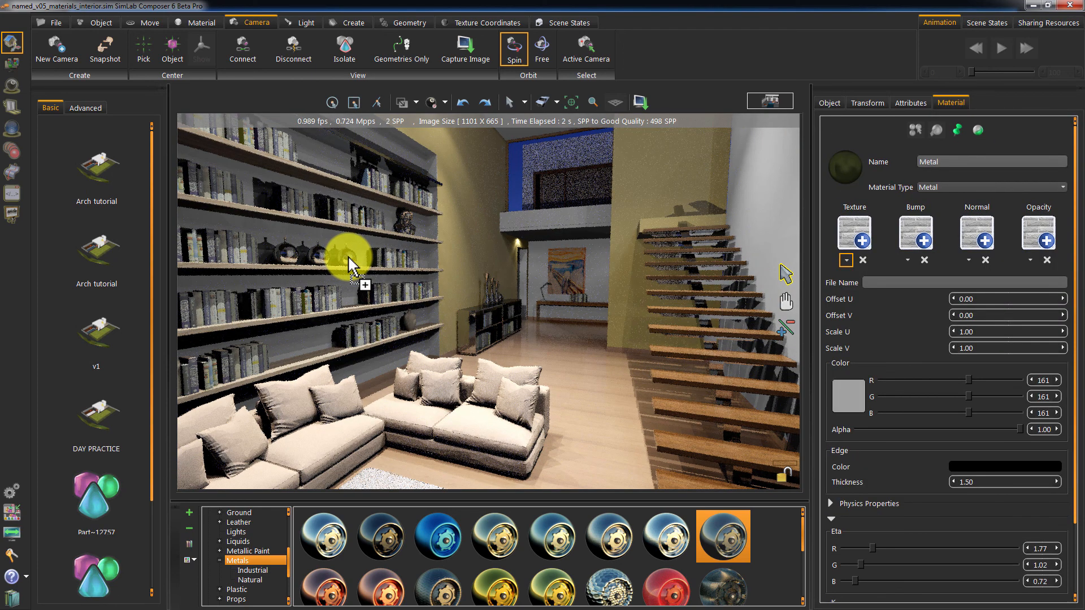
pyautogui.scroll(-2, 1074, 478)
pyautogui.scroll(-2, 1074, 478)
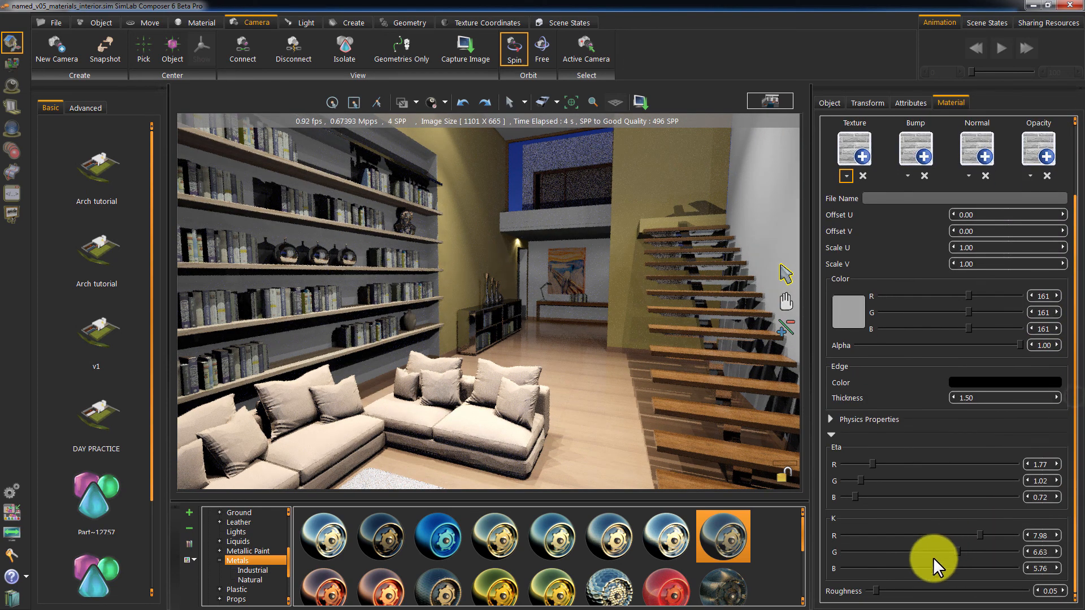
pyautogui.moveTo(910, 591); pyautogui.dragTo(935, 589)
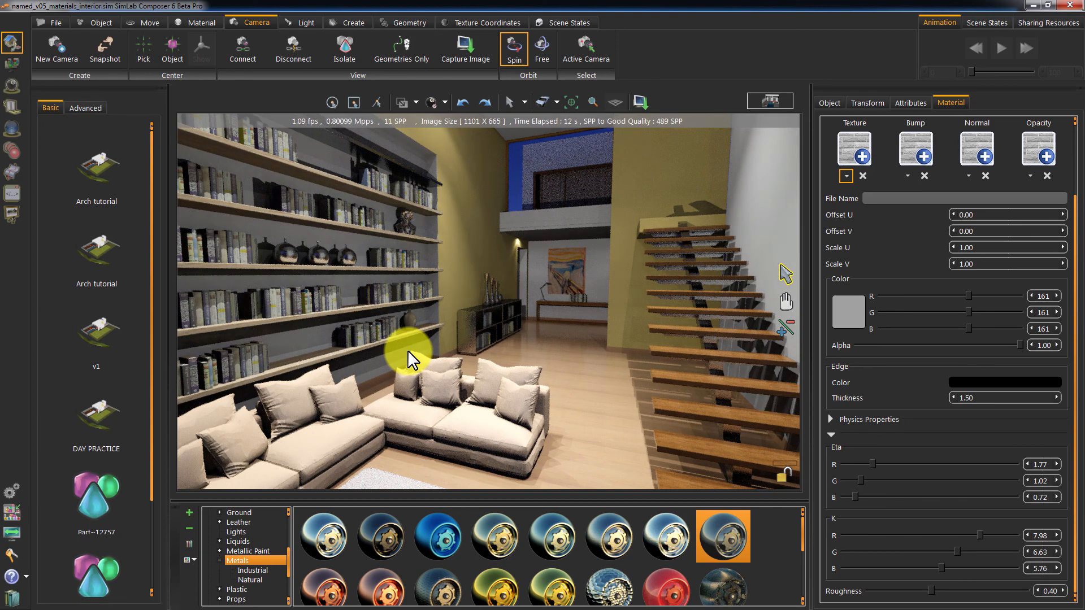
# Change the type of the coffee table top's ThinkGlass material to Glass
pyautogui.moveTo(416, 326); pyautogui.dragTo(462, 346)
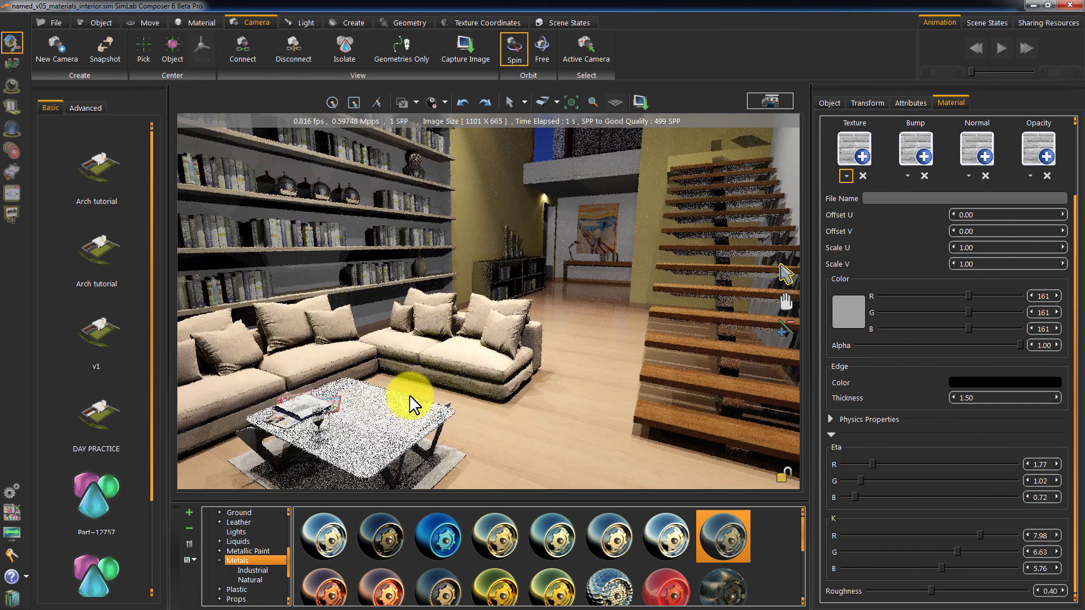
pyautogui.click(374, 408)
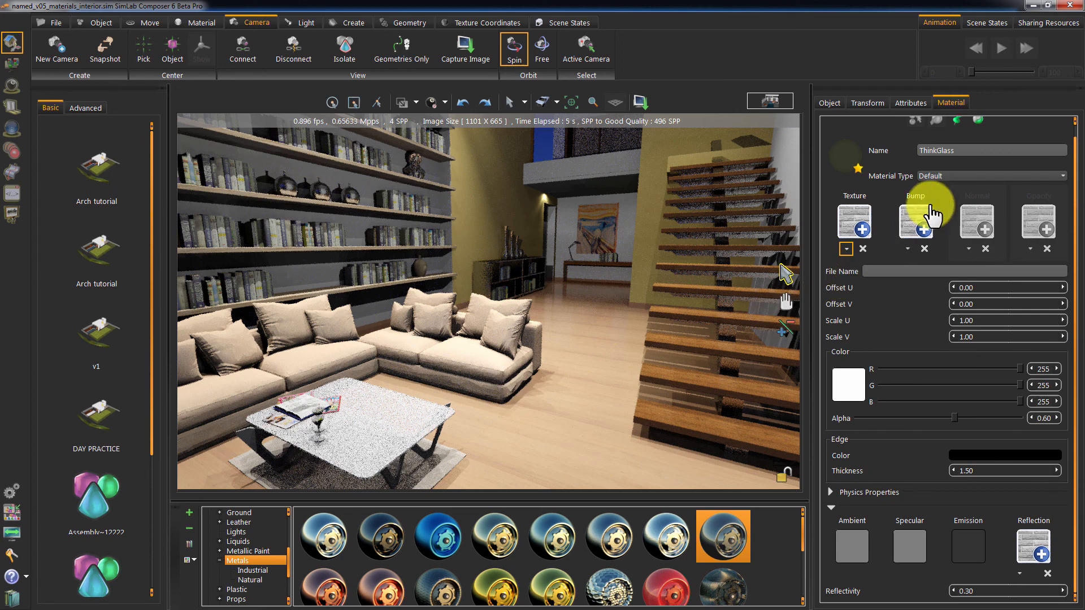
pyautogui.click(943, 175)
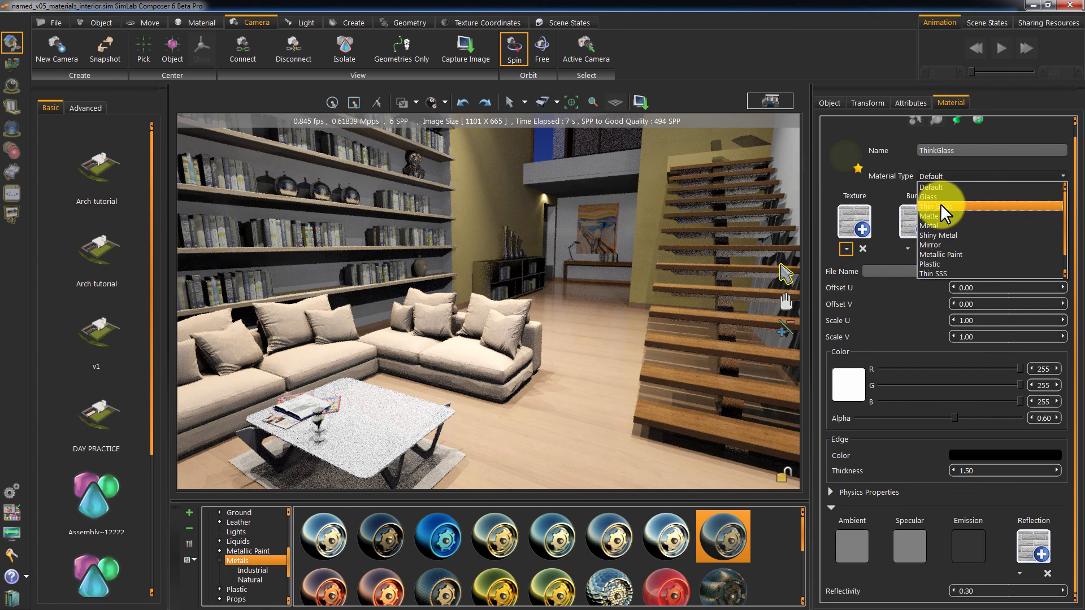
pyautogui.click(947, 196)
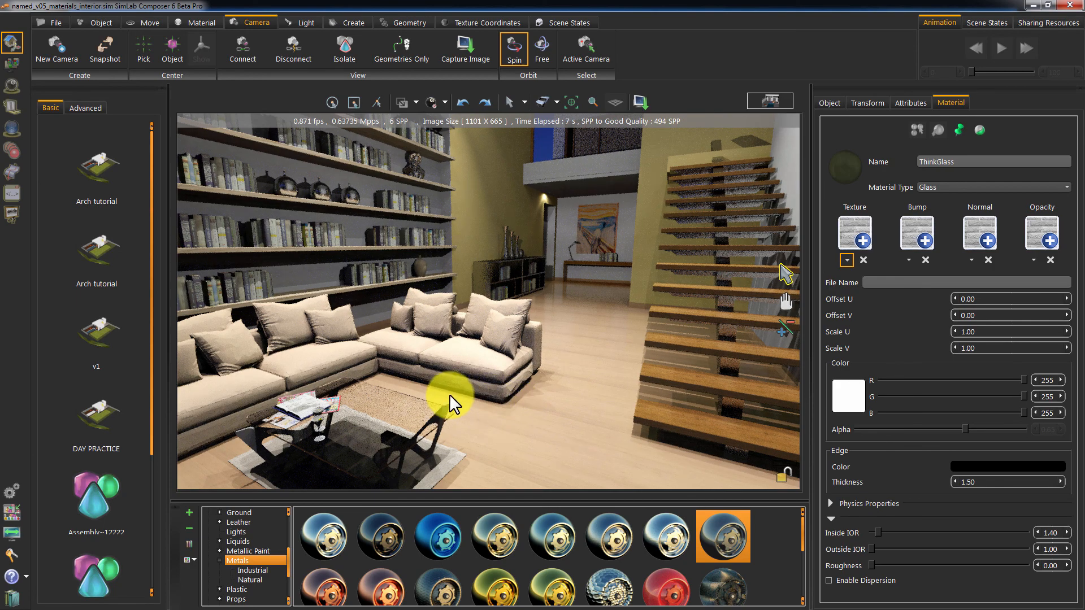
# Change the type of the bedsheets material on the rug's border under the coffee table to Matte
pyautogui.moveTo(442, 388); pyautogui.dragTo(522, 385)
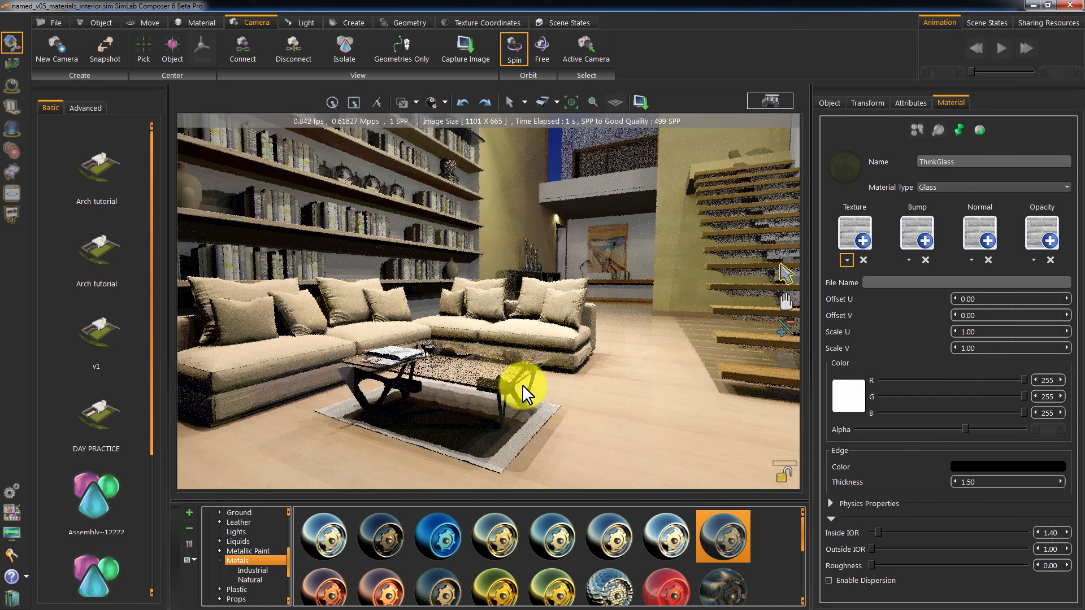
pyautogui.click(504, 459)
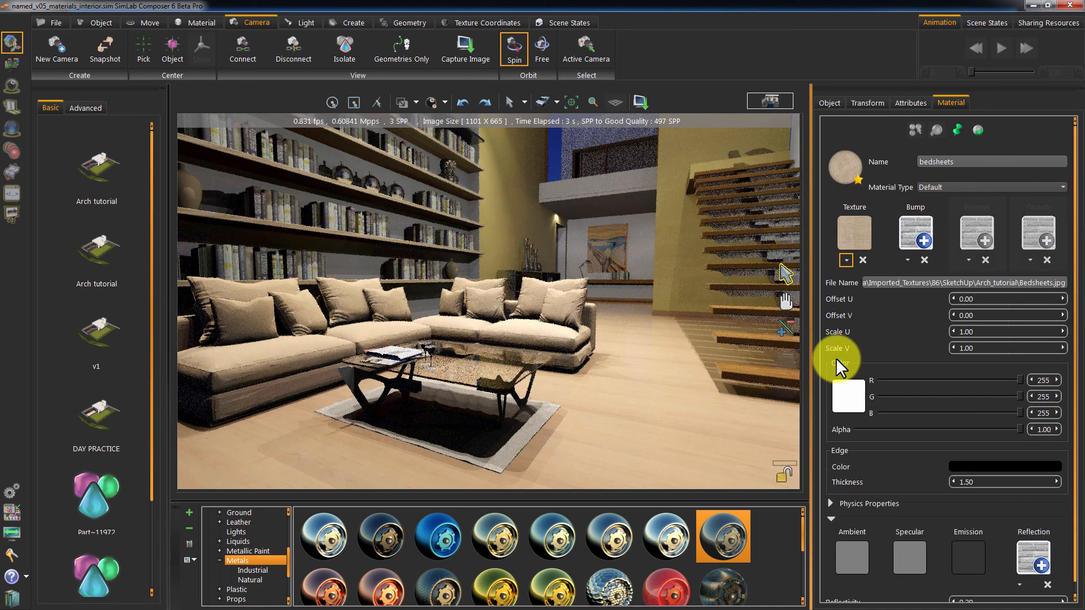
pyautogui.click(935, 188)
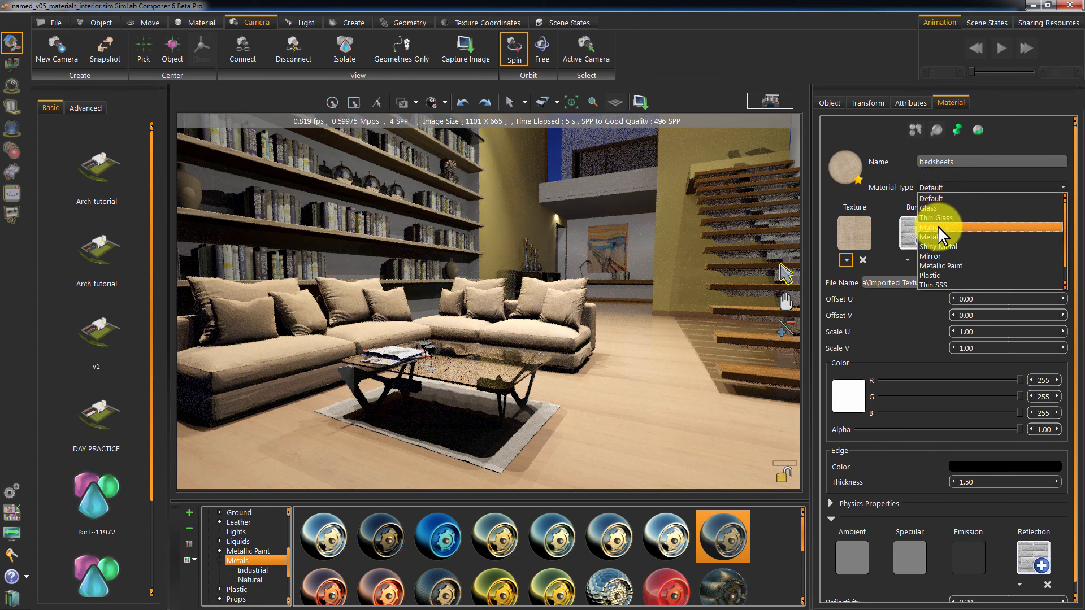
pyautogui.click(937, 226)
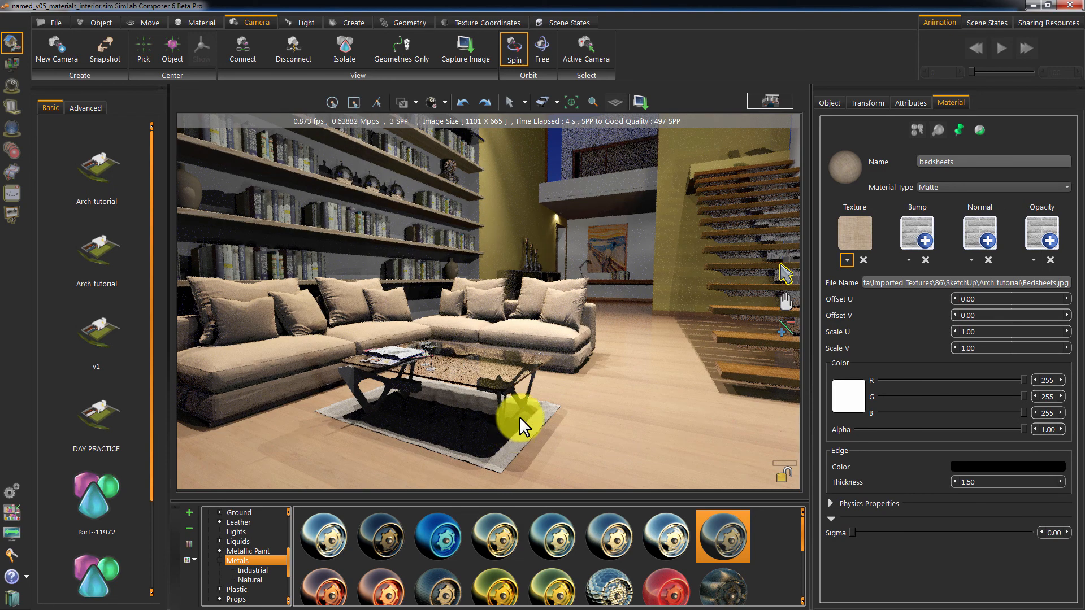
# Change the type of the glasses material on the drinking glass on the coffee table to Thin Glass
pyautogui.click(425, 346)
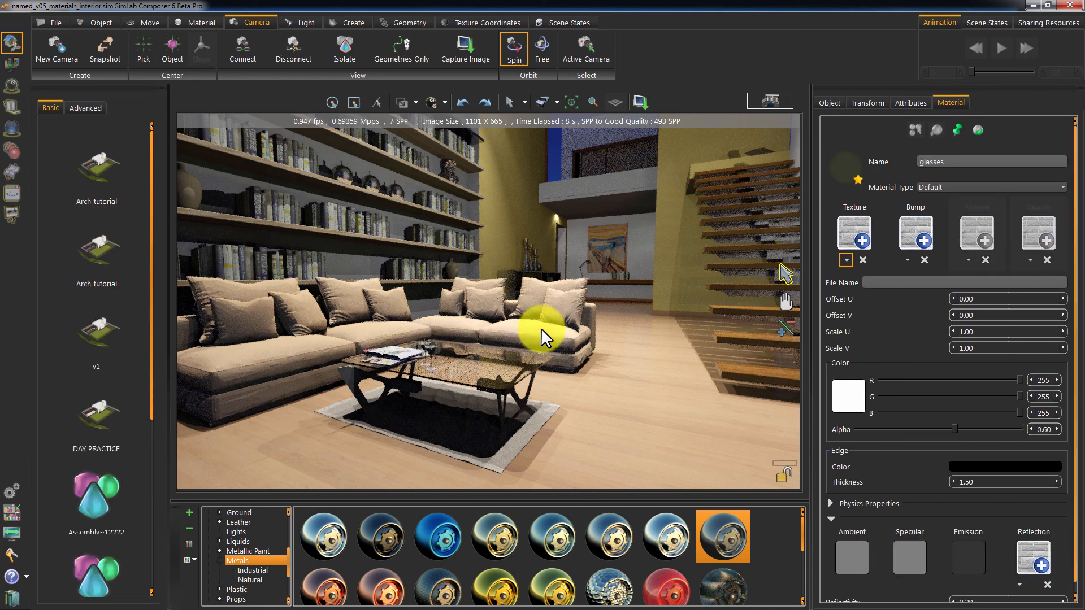
pyautogui.click(950, 189)
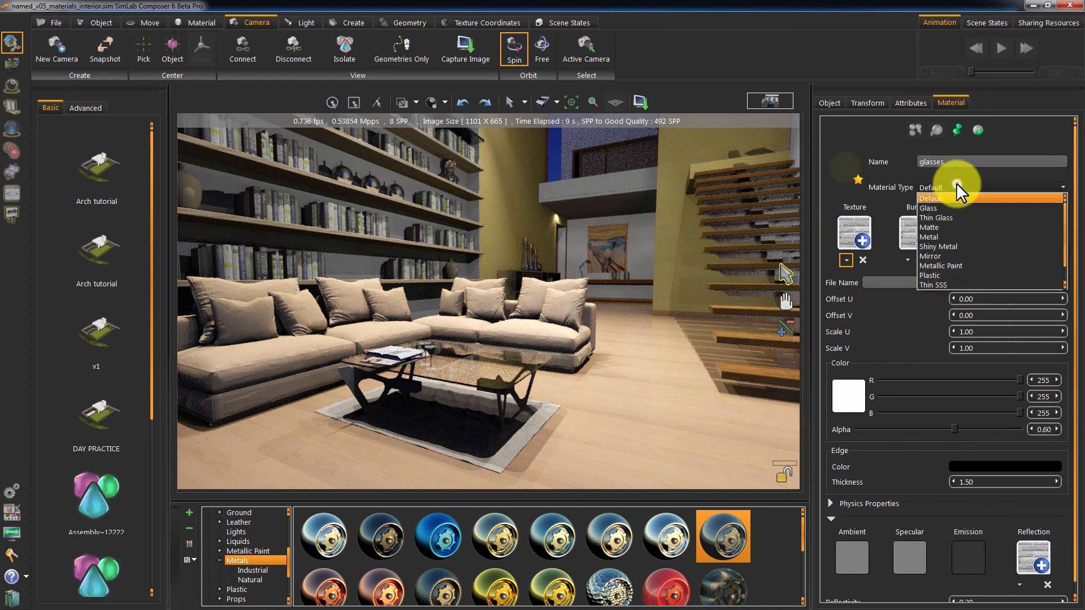
pyautogui.click(934, 217)
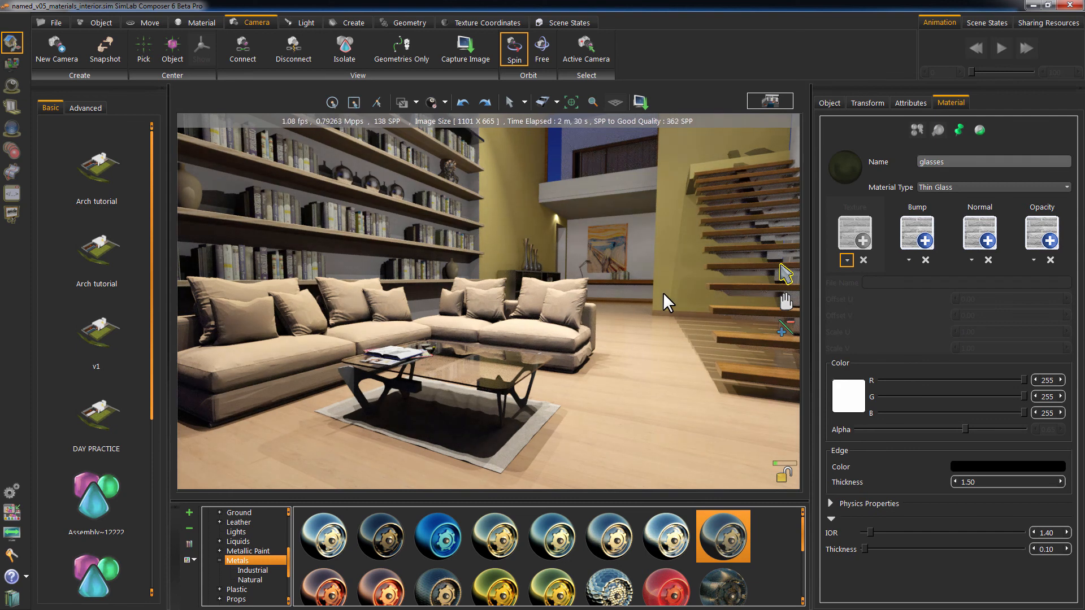
pyautogui.click(663, 293)
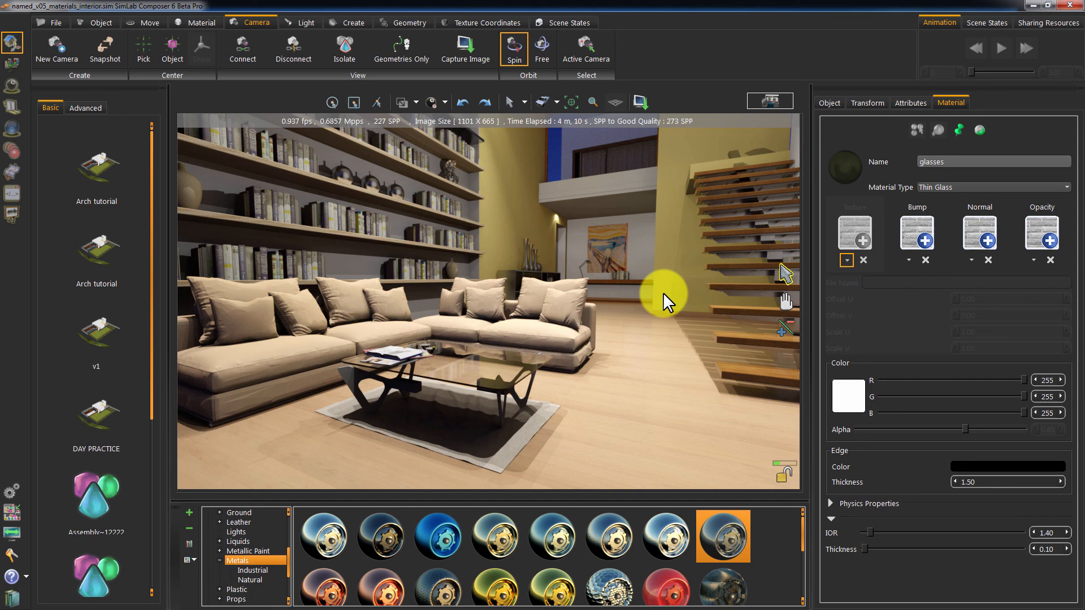
# Change the Books1 material's type to Plastic, with Eta 1.20 and a white Reflection color of RGB 255, 255, 255
pyautogui.click(334, 218)
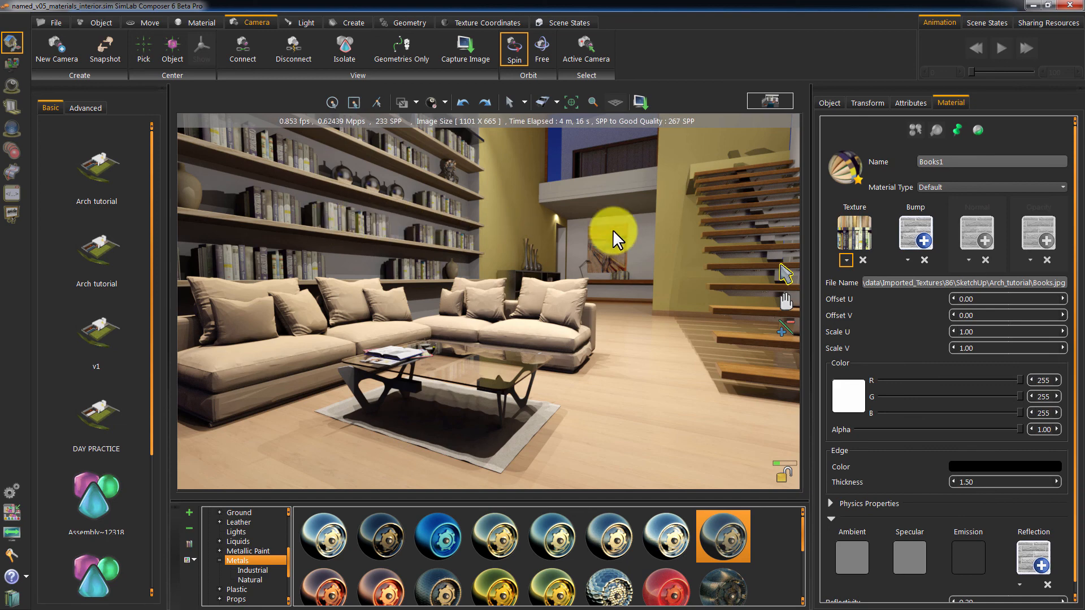
pyautogui.click(937, 187)
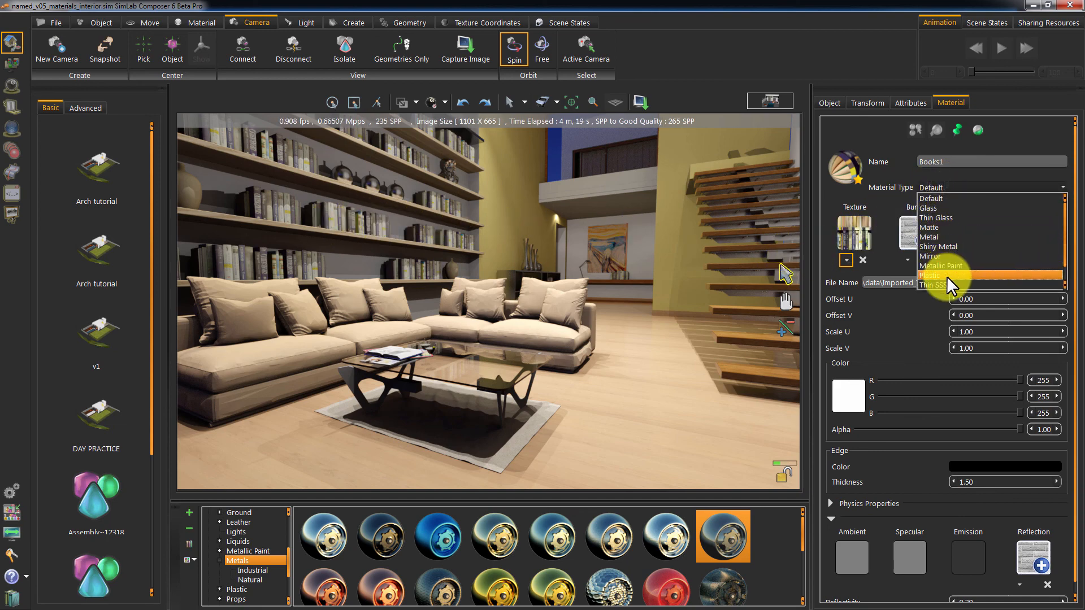
pyautogui.click(947, 276)
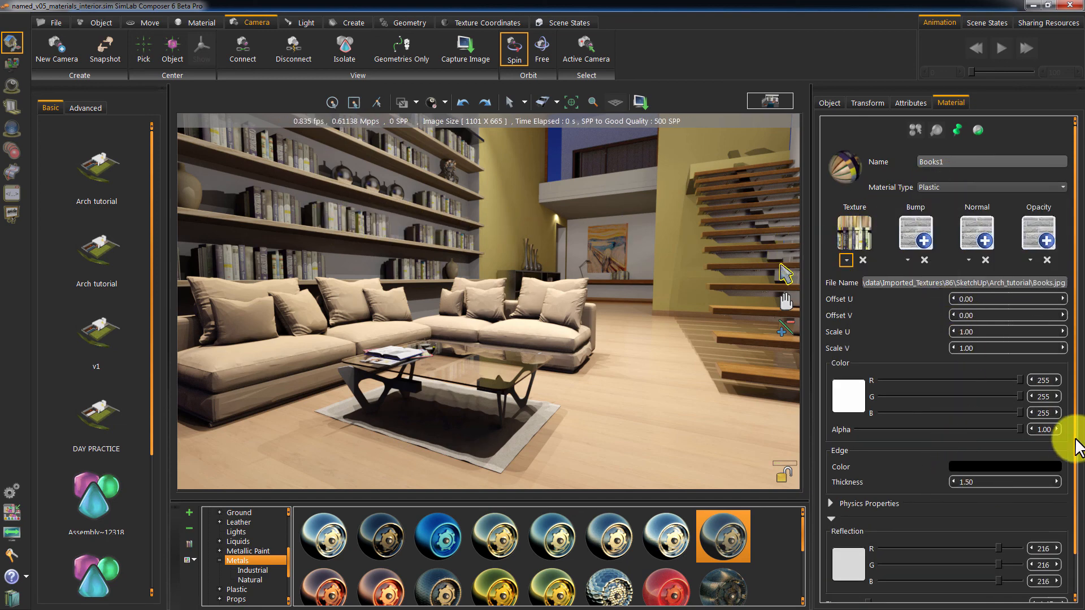
pyautogui.scroll(-1, 1067, 486)
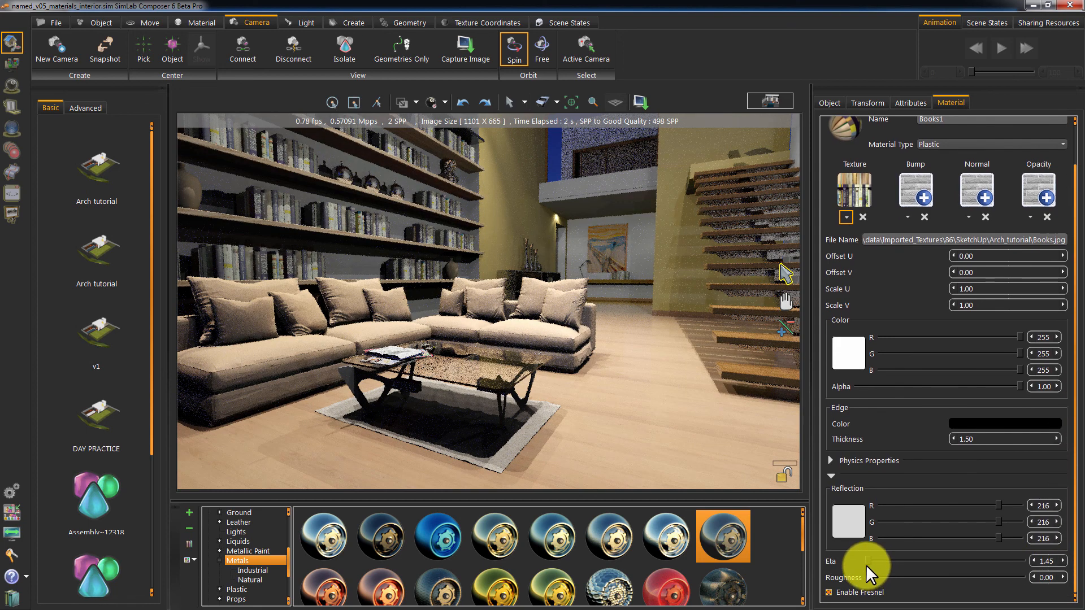
pyautogui.moveTo(866, 564)
pyautogui.mouseDown()
pyautogui.moveTo(884, 565)
pyautogui.moveTo(871, 565)
pyautogui.mouseUp()
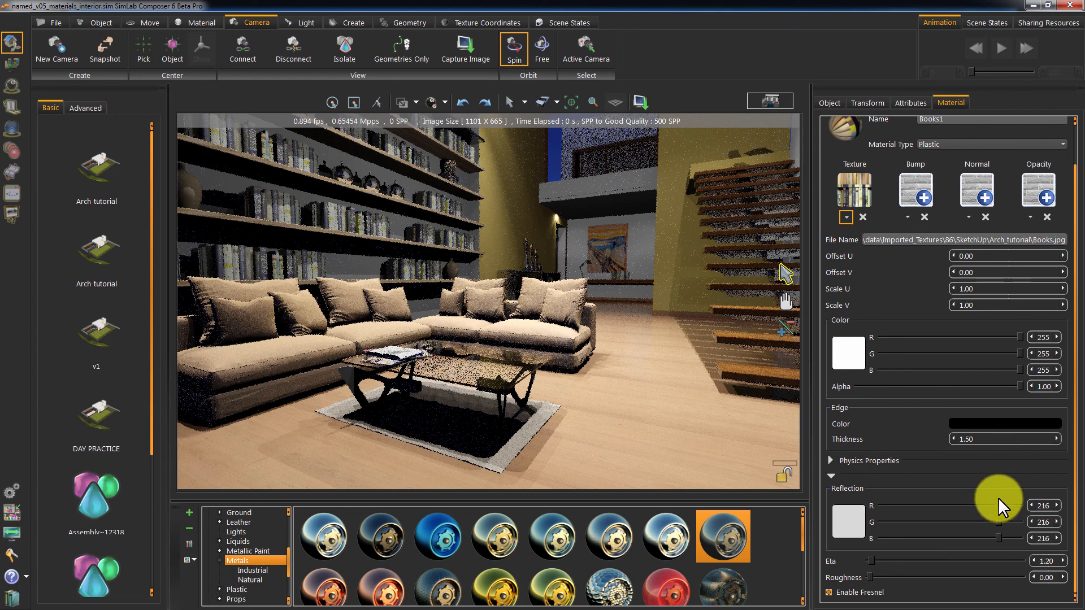
pyautogui.moveTo(998, 505); pyautogui.dragTo(1056, 507)
pyautogui.moveTo(996, 522); pyautogui.dragTo(1030, 540)
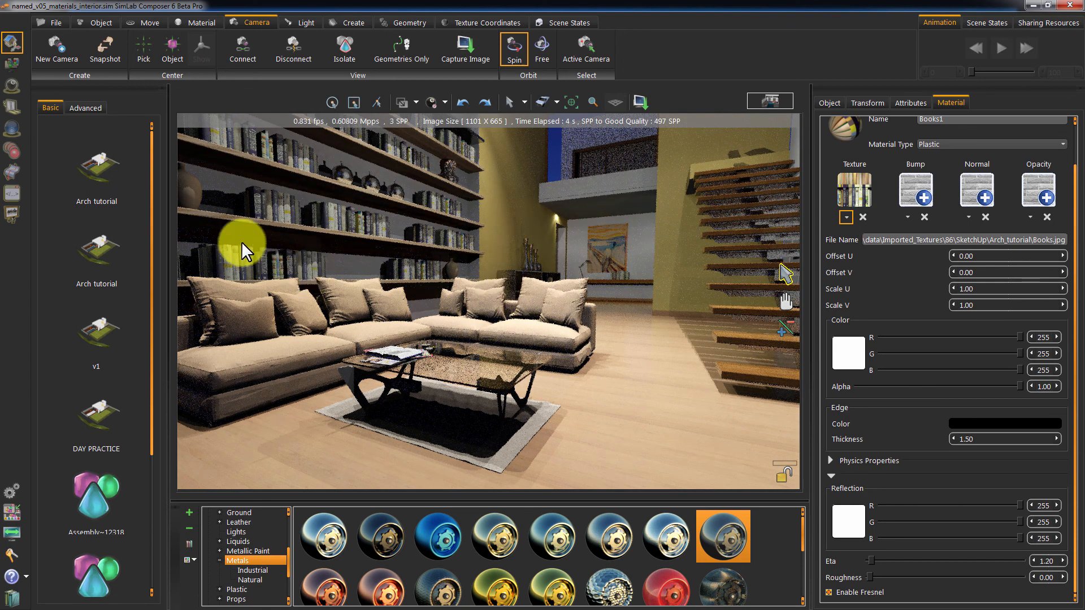
# Change the type of the Vase1 material on the bookshelf vases to Matte
pyautogui.click(592, 239)
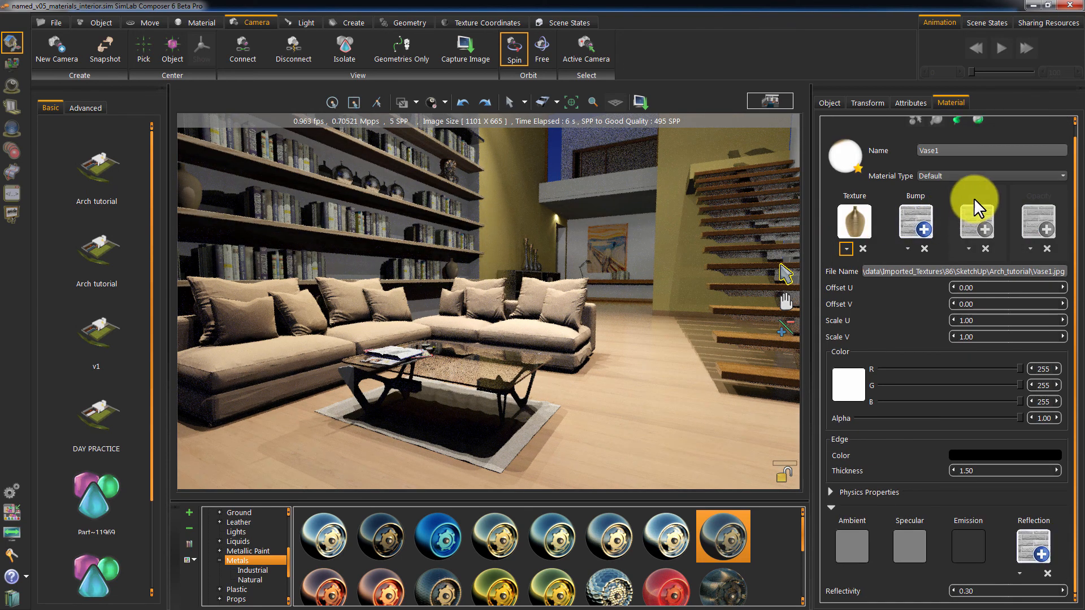
pyautogui.click(976, 175)
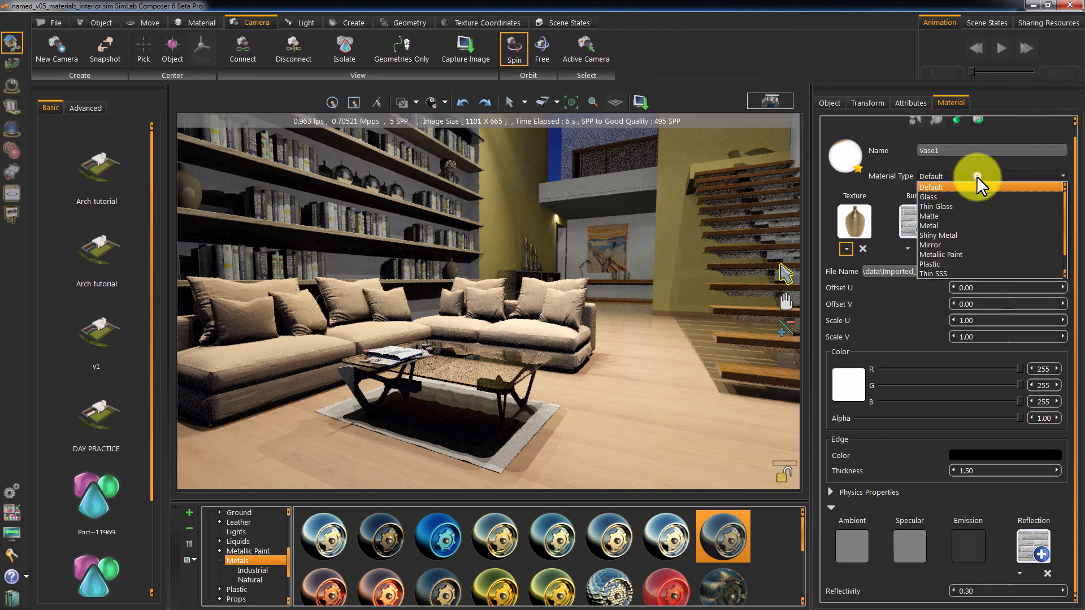
pyautogui.click(955, 218)
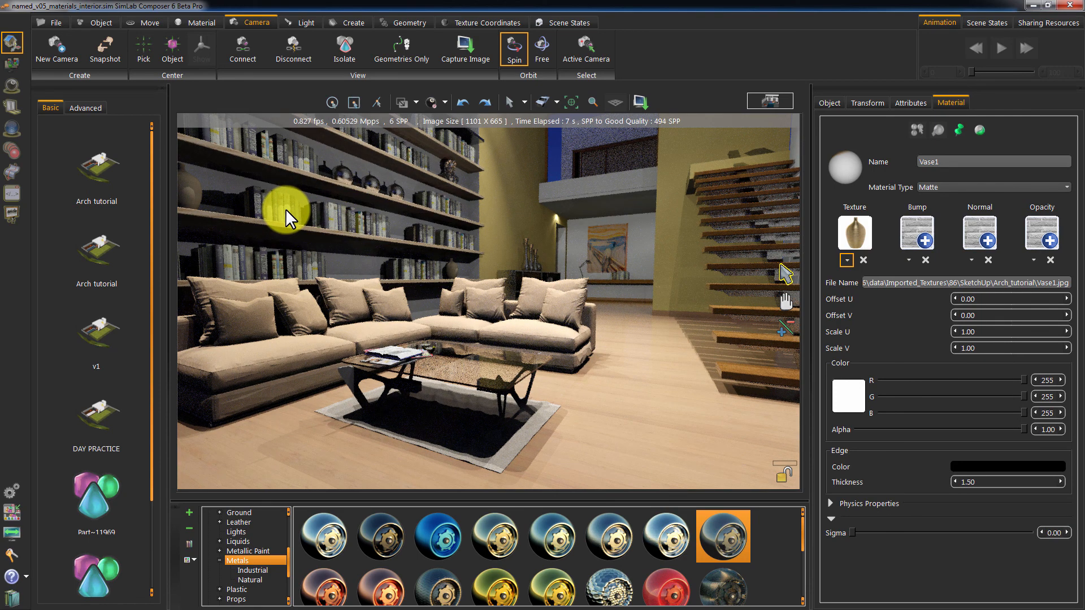
# Change the sofa material's type to Plastic, with Eta 4.50 and Roughness 0.59
pyautogui.click(202, 408)
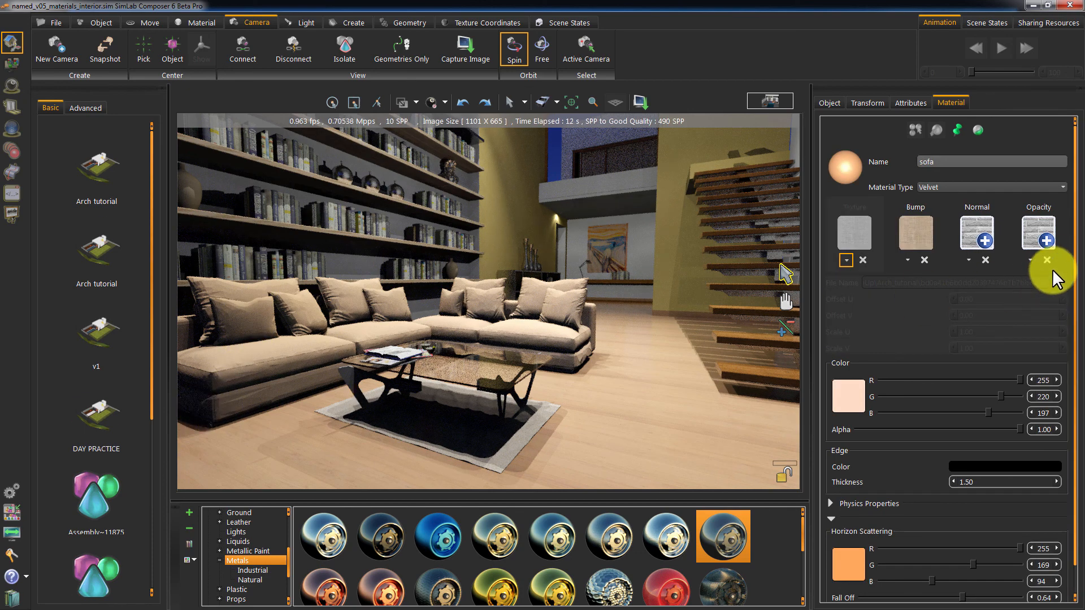
pyautogui.moveTo(1076, 266); pyautogui.dragTo(1076, 216)
pyautogui.click(968, 184)
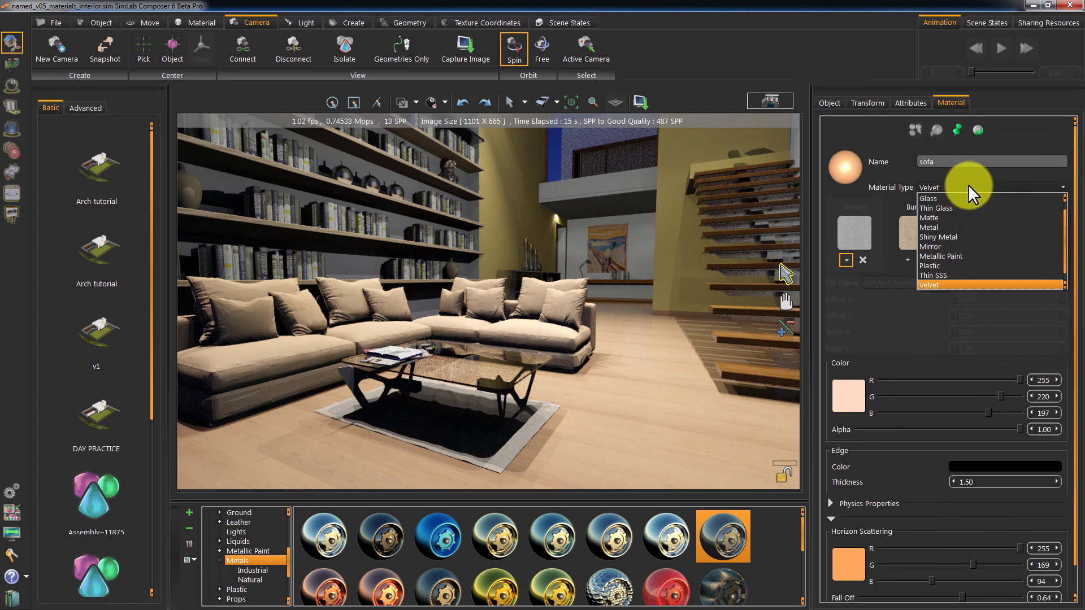
pyautogui.click(936, 266)
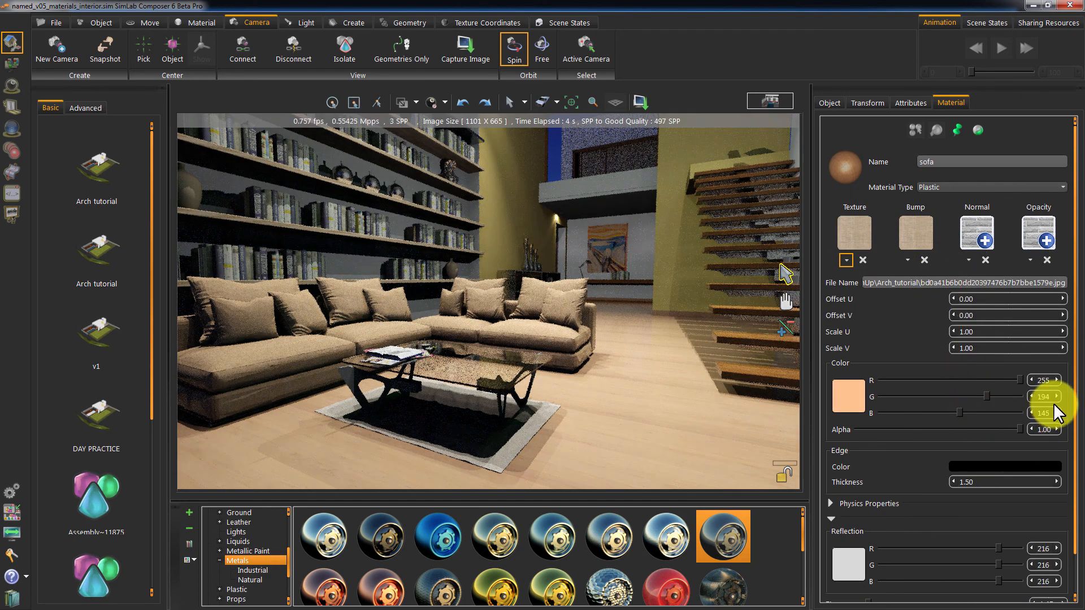
pyautogui.scroll(-2, 1073, 395)
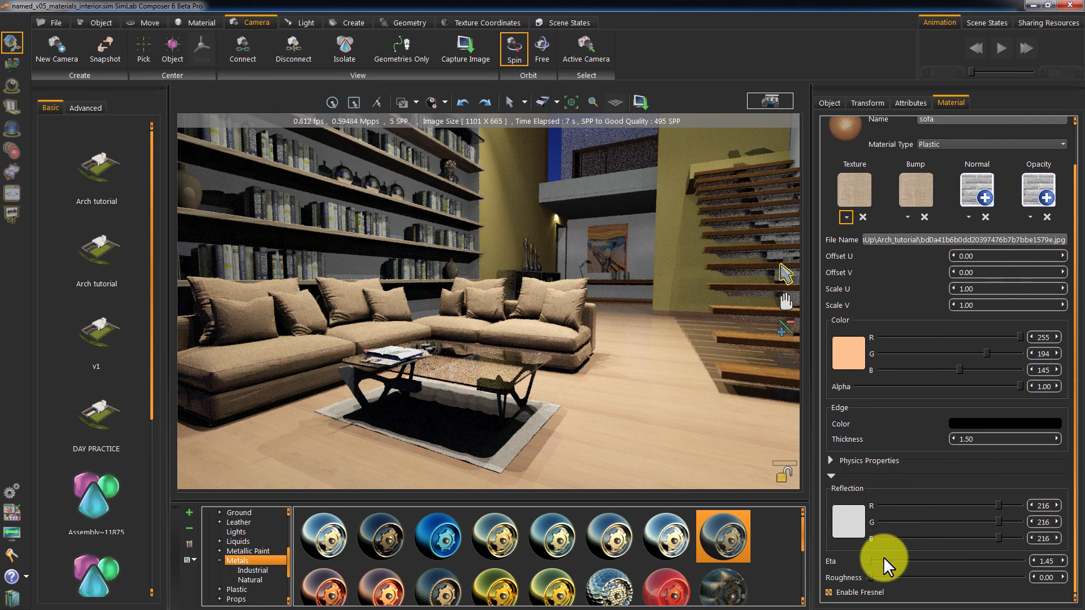
pyautogui.moveTo(870, 560); pyautogui.dragTo(930, 557)
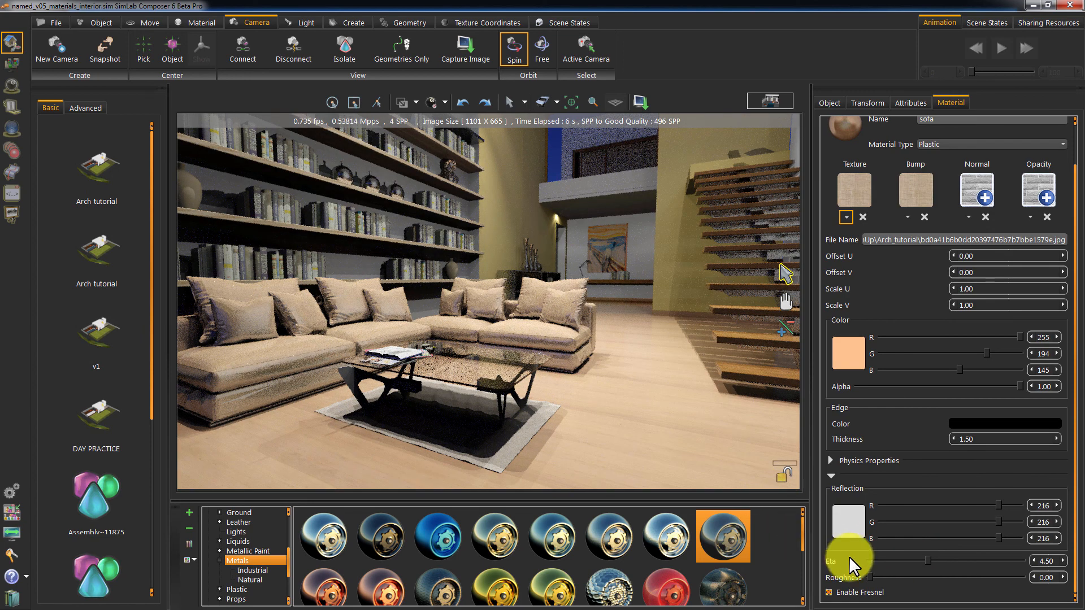
pyautogui.moveTo(884, 578); pyautogui.dragTo(907, 578)
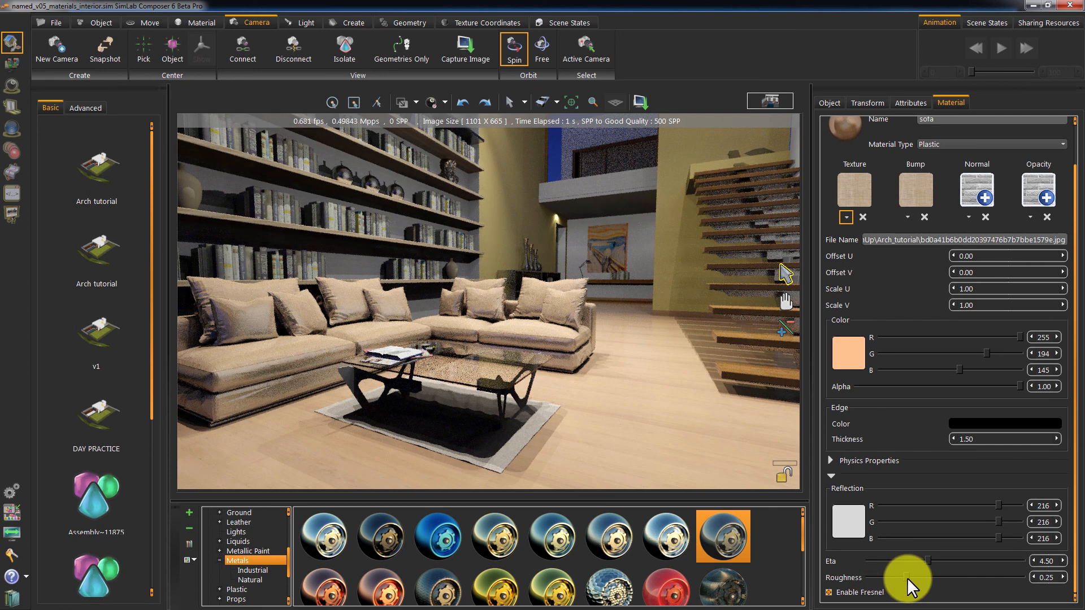
pyautogui.moveTo(907, 578); pyautogui.dragTo(951, 573)
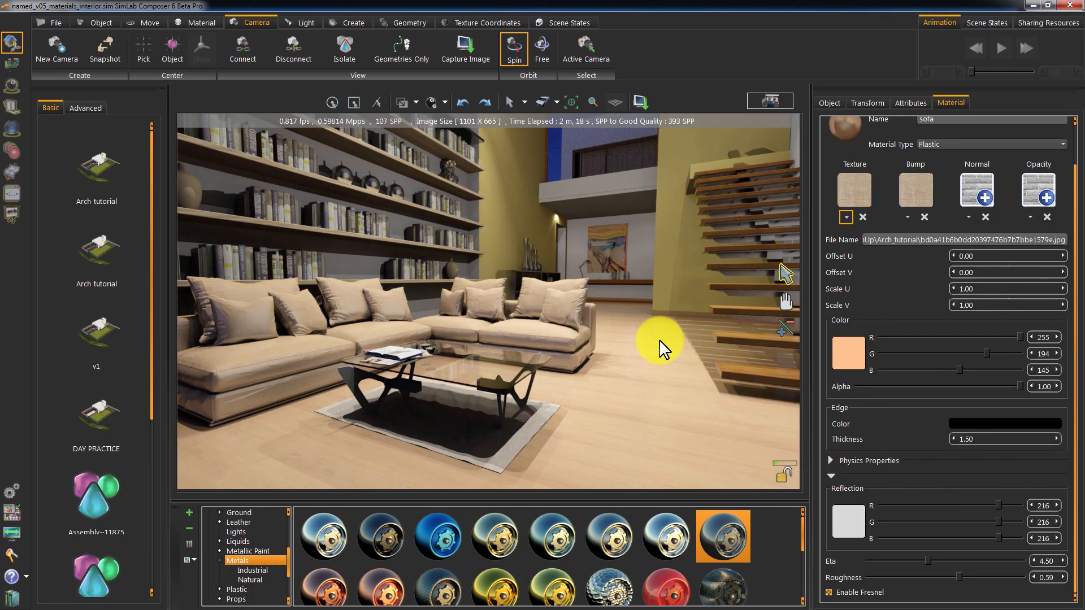
# In the bedroom, change the type of the bed's bedsheets material to Plastic, with Eta 1.50 and Roughness 0.20
pyautogui.moveTo(664, 350); pyautogui.dragTo(362, 233)
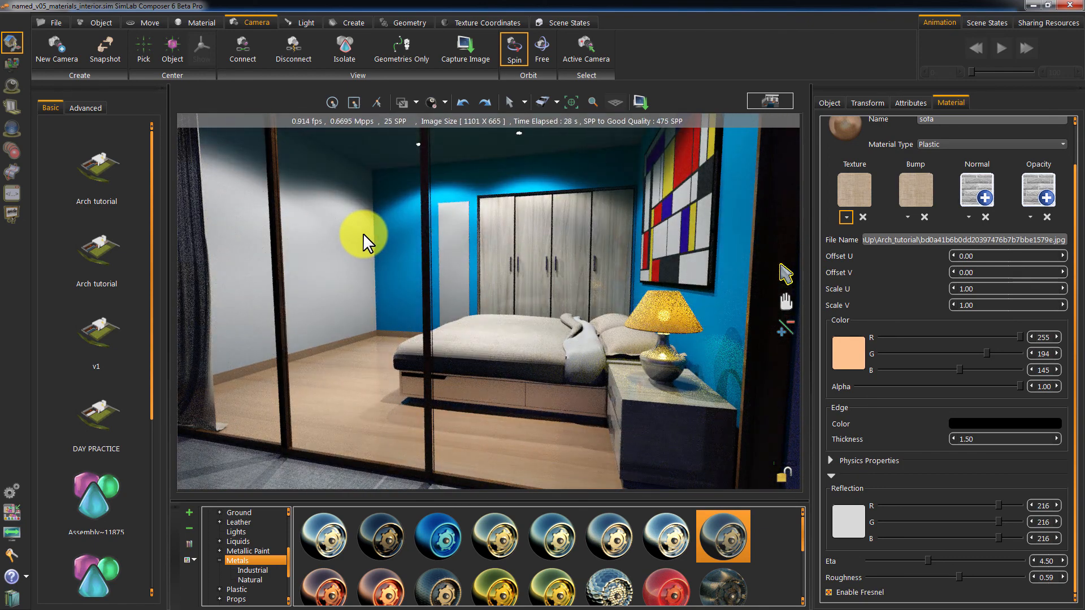
pyautogui.click(544, 345)
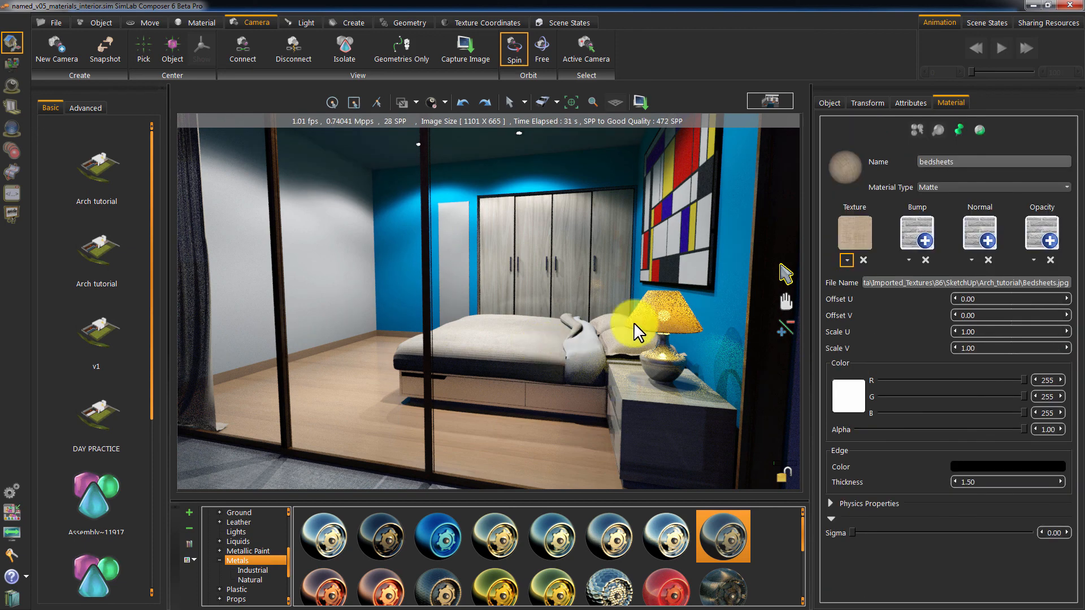
pyautogui.click(935, 190)
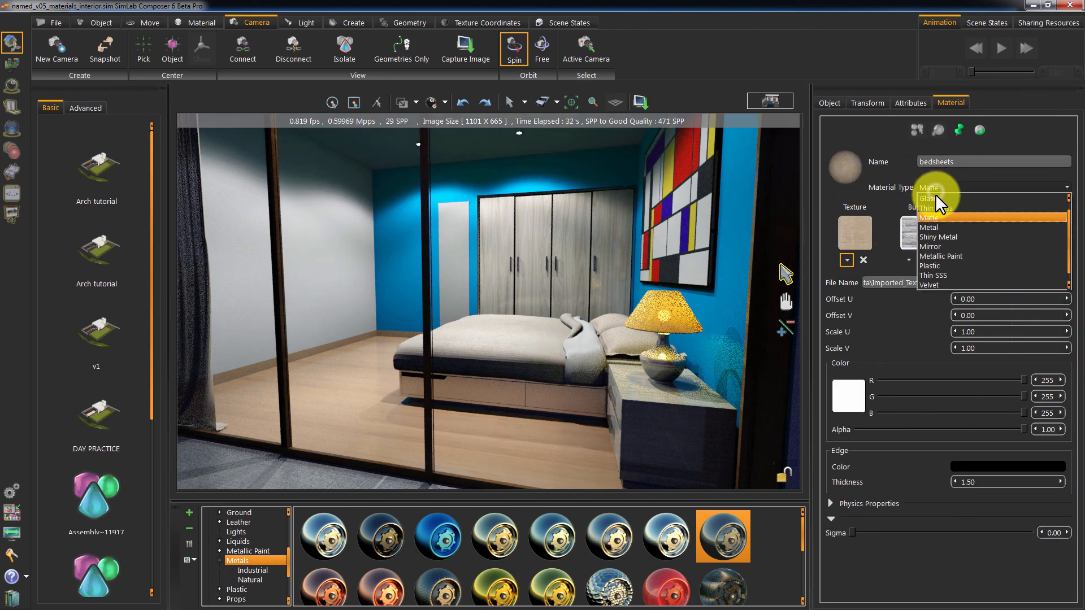
pyautogui.click(934, 264)
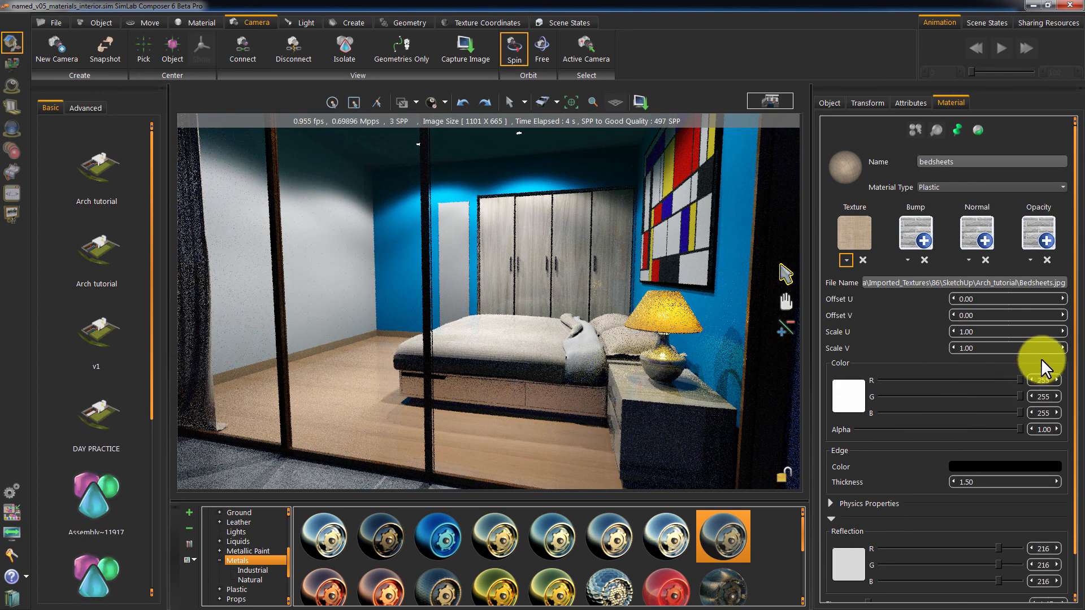
pyautogui.scroll(-1, 1074, 374)
pyautogui.scroll(-1, 1073, 374)
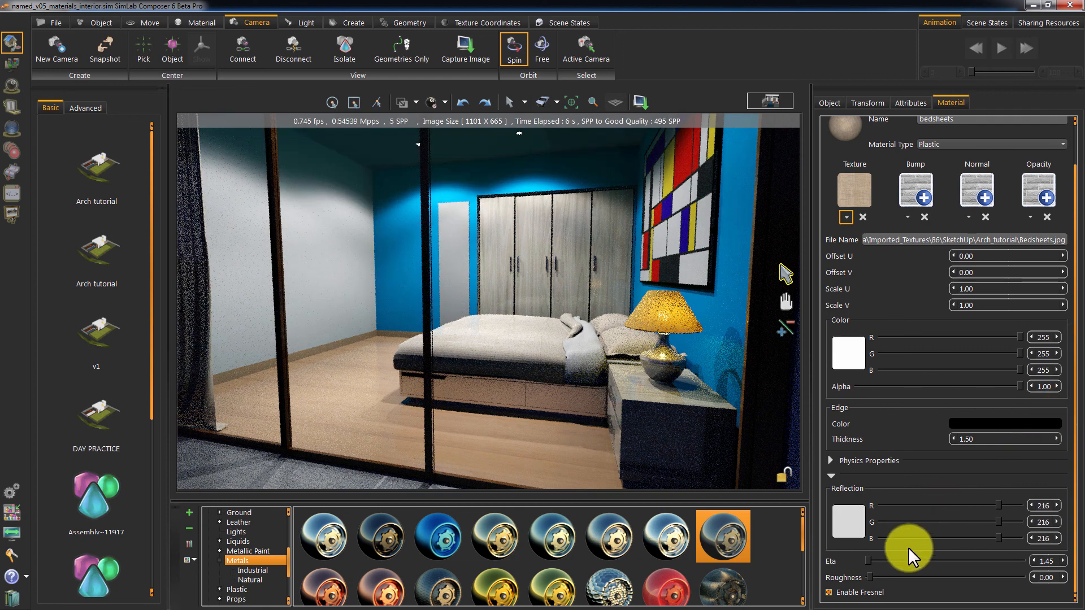
pyautogui.moveTo(868, 559); pyautogui.dragTo(897, 576)
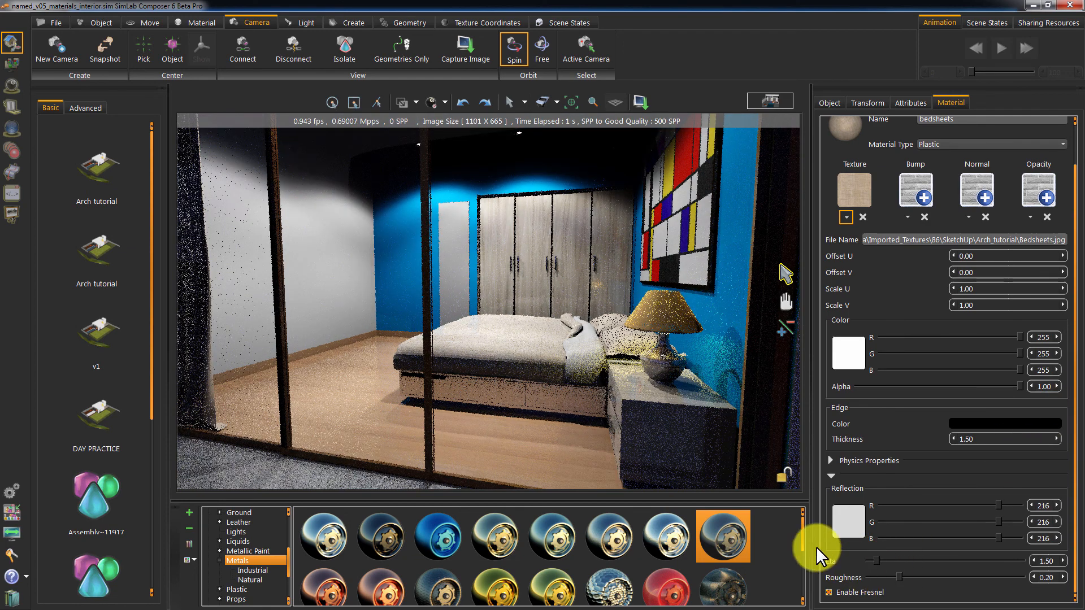
# Change the type of the Chrome material on the tall wall panel beside the wardrobe to Mirror
pyautogui.click(562, 264)
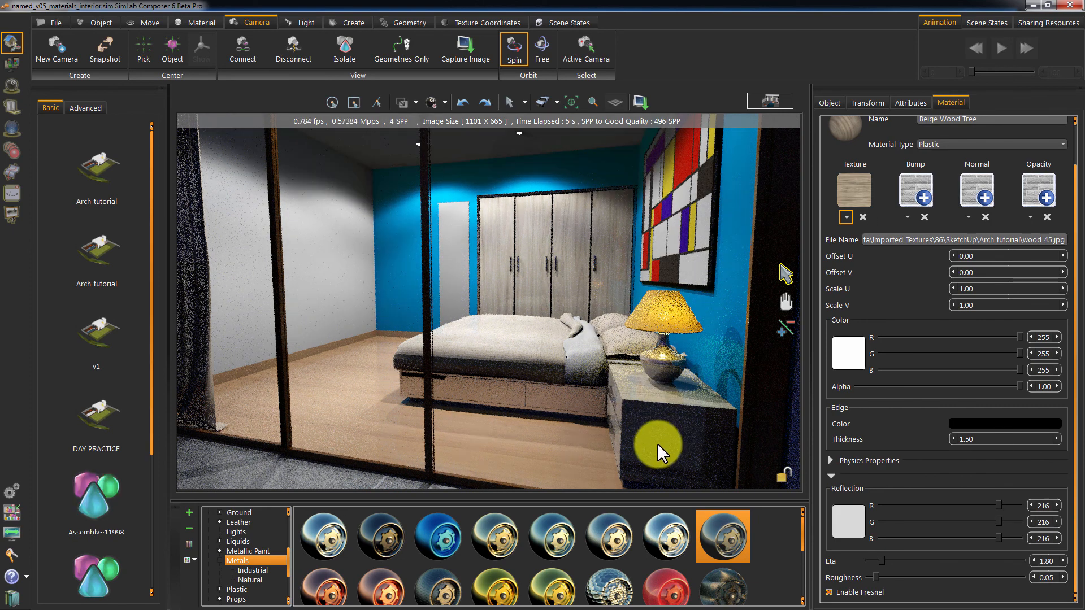
pyautogui.click(444, 244)
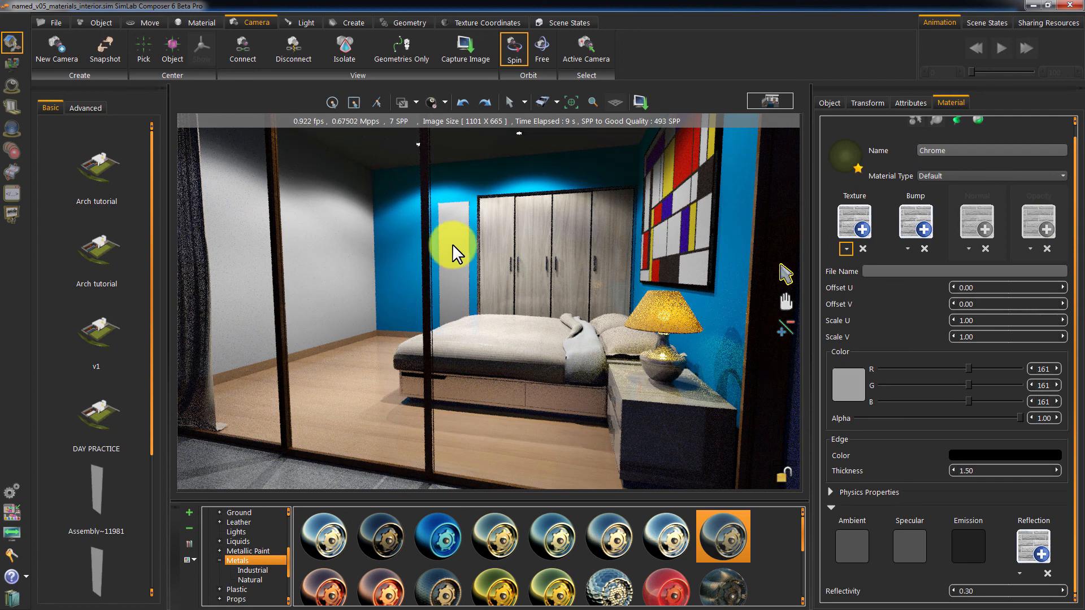
pyautogui.click(947, 178)
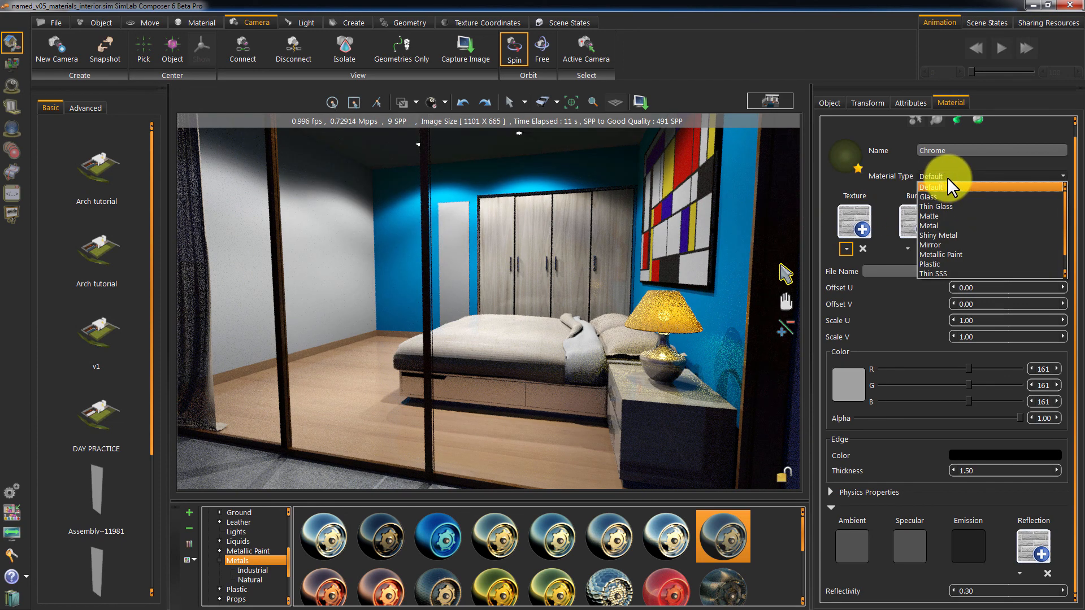
pyautogui.click(944, 246)
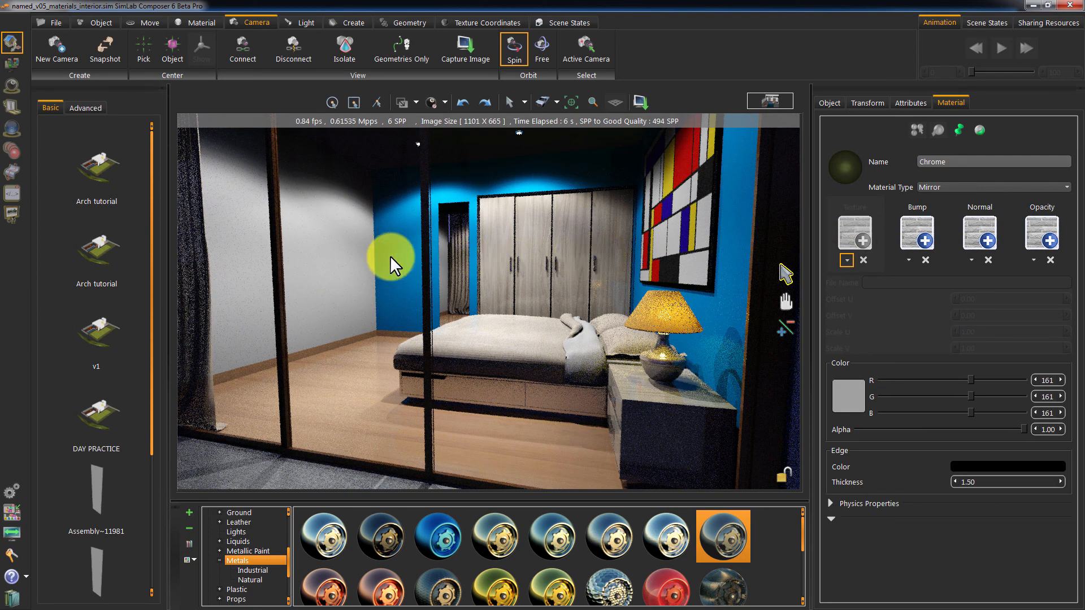
# Change the type of the wallBlue material on the bedroom walls to Matte
pyautogui.click(486, 183)
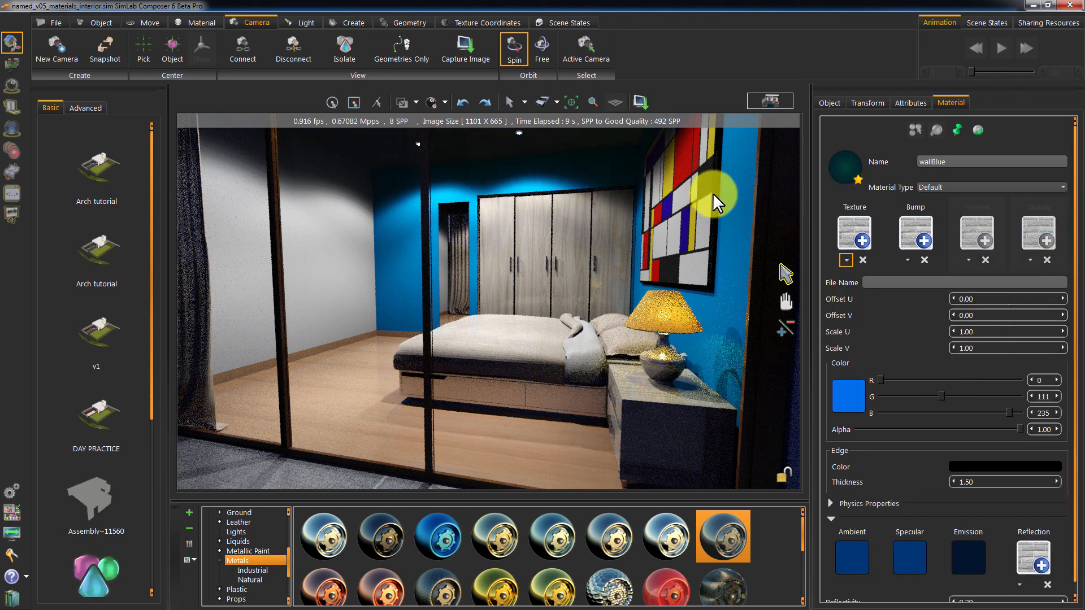
pyautogui.click(928, 184)
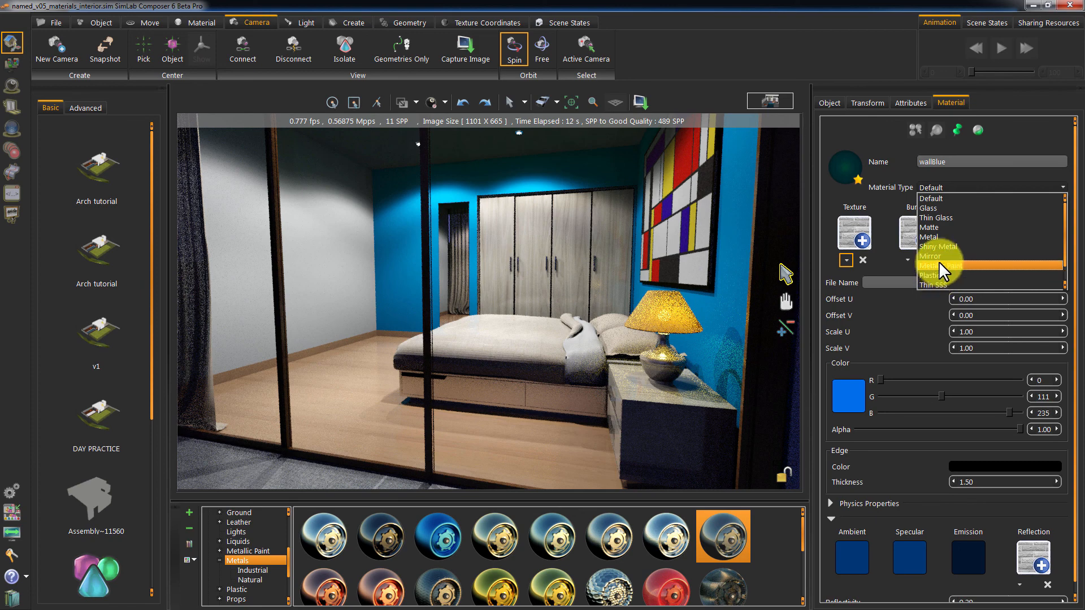
pyautogui.click(943, 226)
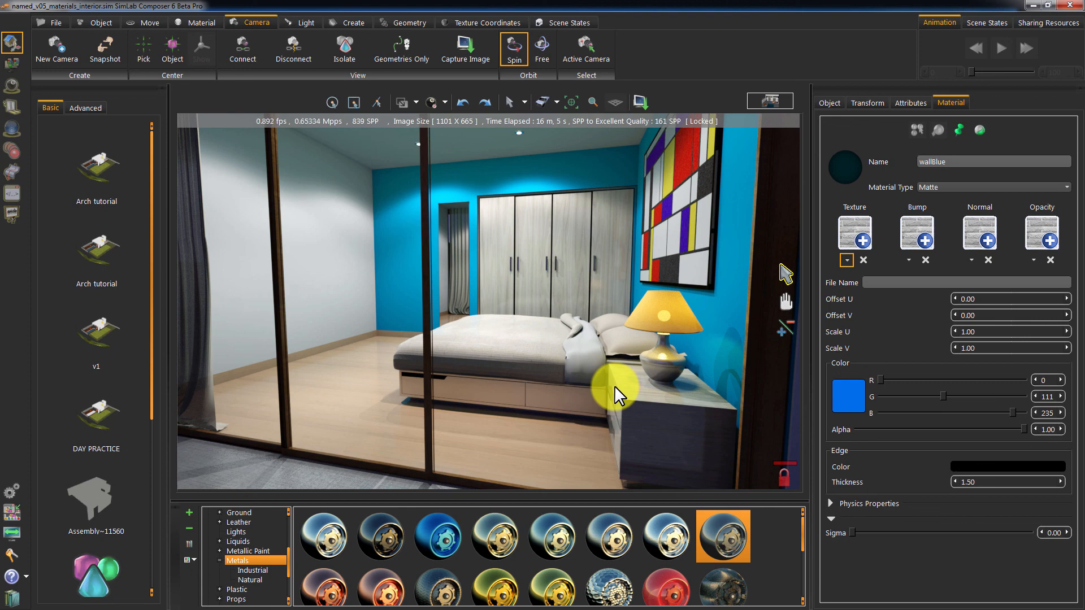
# Leave the real-time render and inspect the material settings of the small sphere inside the bedside lamp's shade
pyautogui.press('Escape')
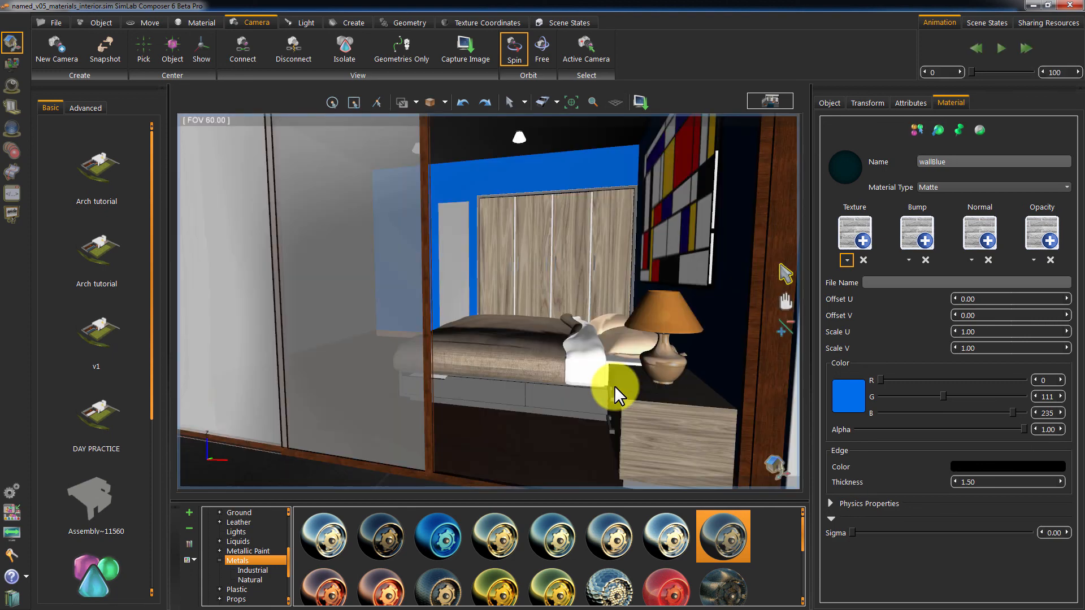
pyautogui.moveTo(614, 350)
pyautogui.mouseDown()
pyautogui.moveTo(661, 368)
pyautogui.moveTo(581, 279)
pyautogui.moveTo(695, 386)
pyautogui.moveTo(674, 344)
pyautogui.moveTo(627, 331)
pyautogui.moveTo(656, 399)
pyautogui.moveTo(588, 339)
pyautogui.moveTo(592, 424)
pyautogui.moveTo(525, 321)
pyautogui.moveTo(521, 364)
pyautogui.moveTo(622, 357)
pyautogui.mouseUp()
pyautogui.click(612, 347)
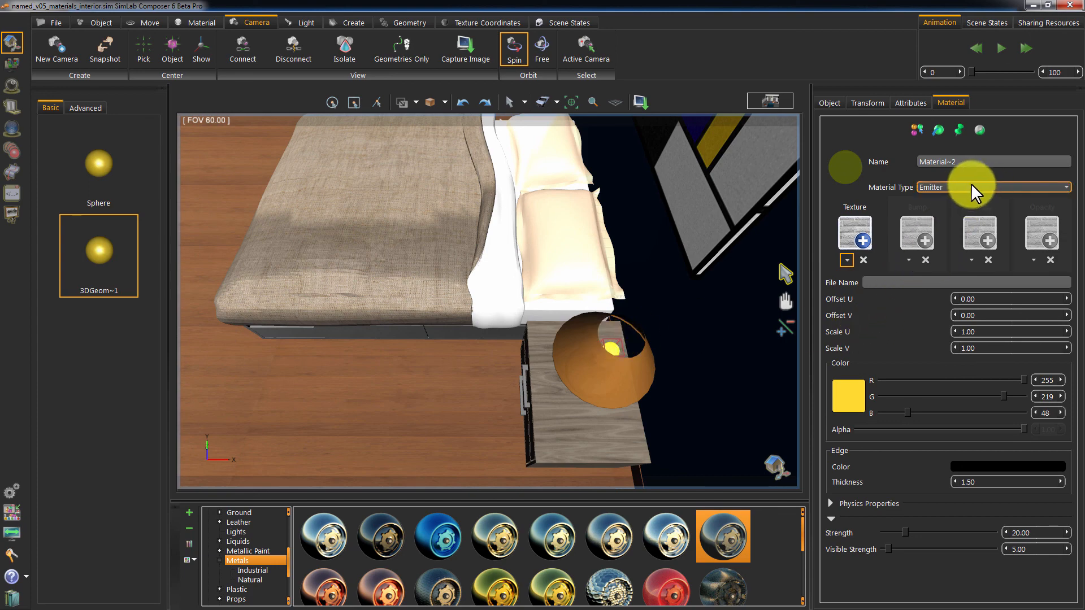
pyautogui.moveTo(666, 335); pyautogui.dragTo(416, 210)
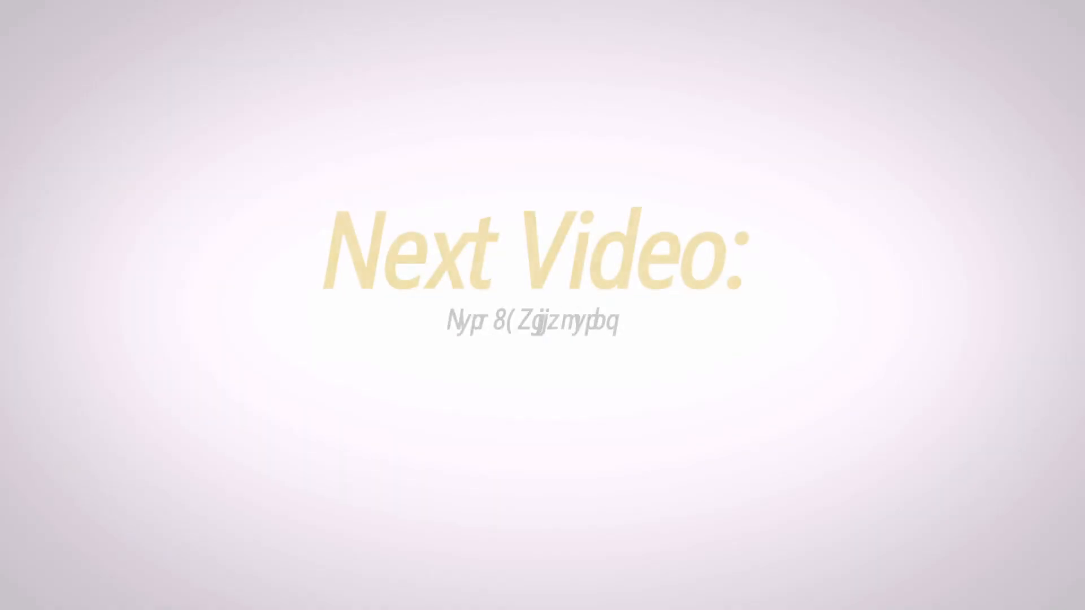